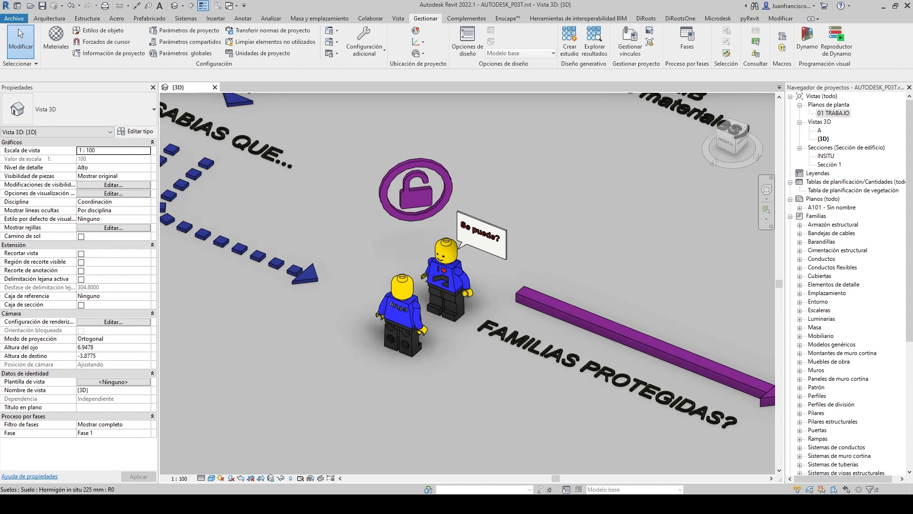
- Turn on the Cartel option for the figure with its back to the view so its speech sign is shown
{"action": "left_click", "coordinate": [400, 319]}
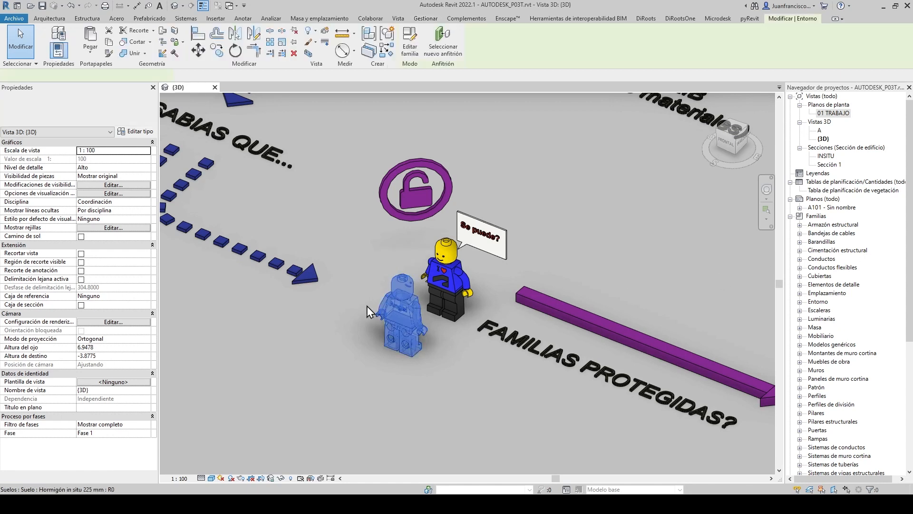
{"action": "left_click", "coordinate": [81, 253]}
{"action": "scroll", "coordinate": [341, 313], "scroll_direction": "up", "scroll_amount": 3}
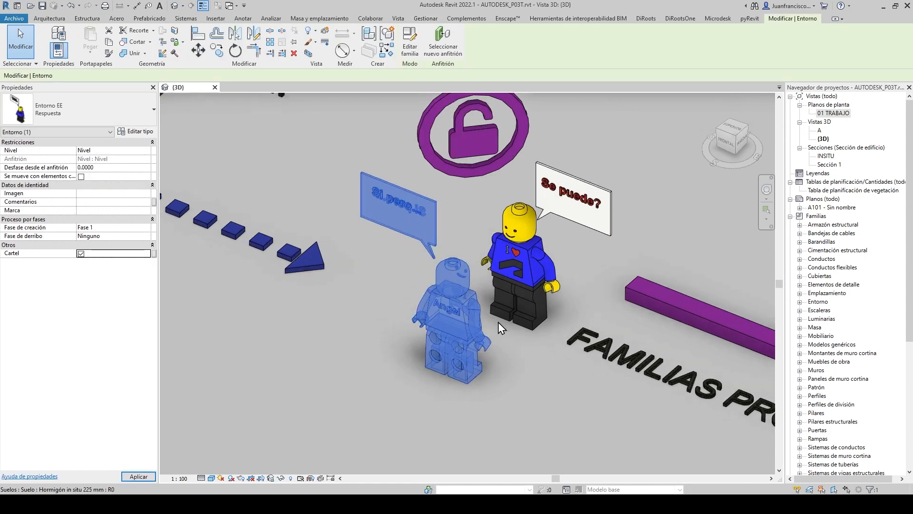
{"action": "key", "text": "Escape"}
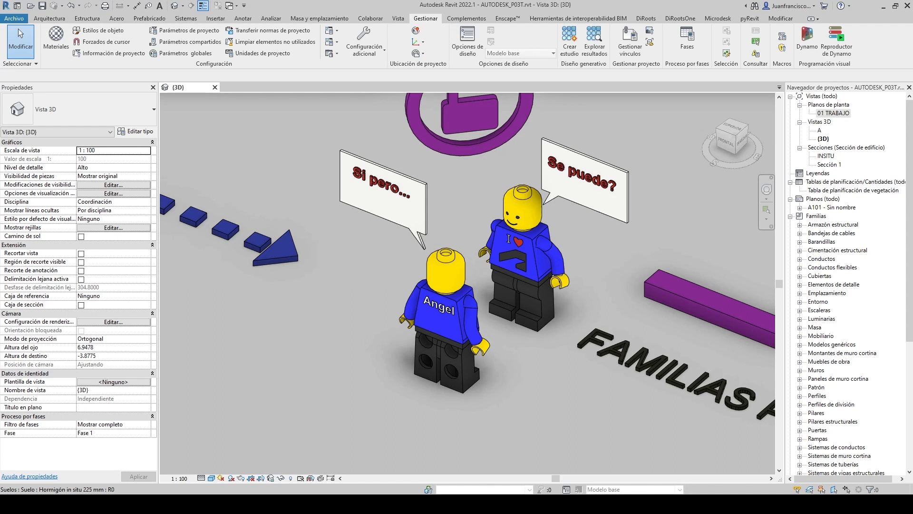
- Open the No Borrar desk family, beside the BORRAR BLOQUEADO text, in the family editor
{"action": "scroll", "coordinate": [875, 290], "scroll_direction": "down", "scroll_amount": 1}
{"action": "scroll", "coordinate": [704, 295], "scroll_direction": "down", "scroll_amount": 3}
{"action": "middle_click_drag", "start_coordinate": [648, 300], "coordinate": [228, 183]}
{"action": "middle_click_drag", "start_coordinate": [522, 320], "coordinate": [432, 301]}
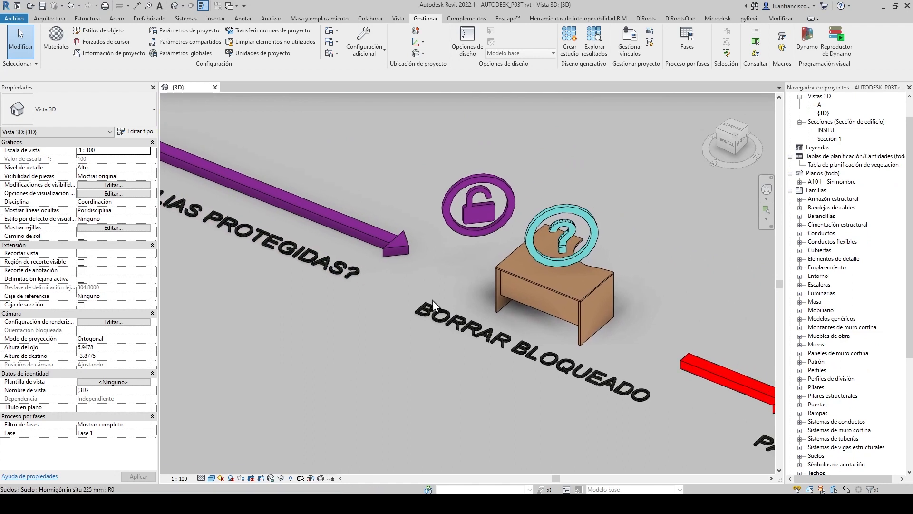
{"action": "left_click", "coordinate": [514, 290]}
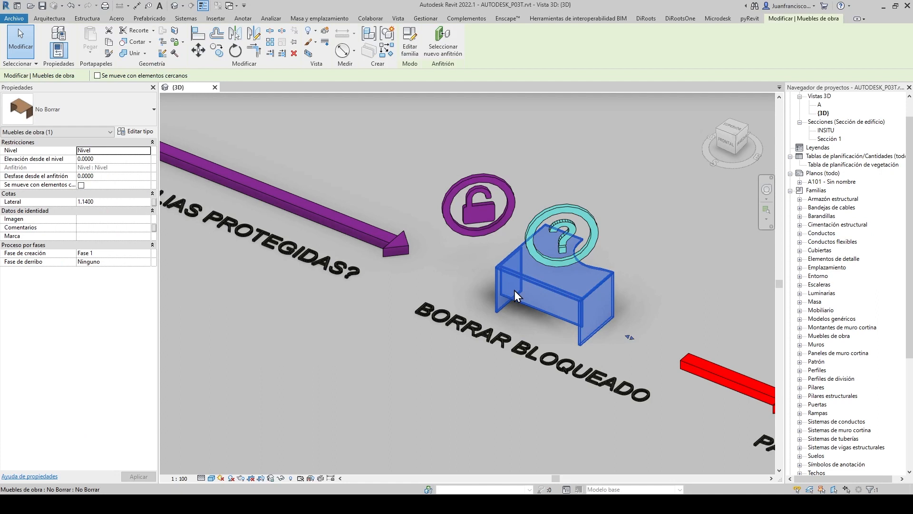
{"action": "left_click", "coordinate": [409, 43]}
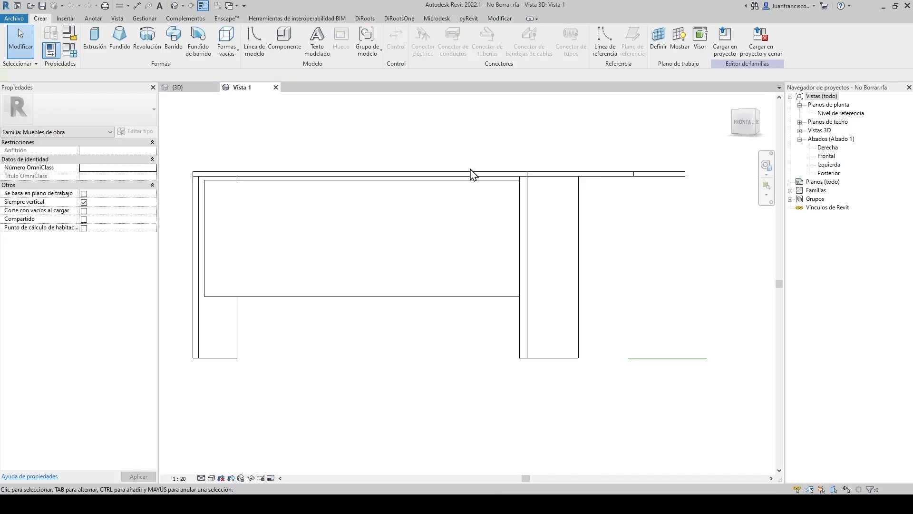
- Inspect the desk's side extension, main top and front panel extrusions, and close the family without saving
{"action": "middle_click_drag", "start_coordinate": [471, 171], "coordinate": [421, 421], "text": "shift"}
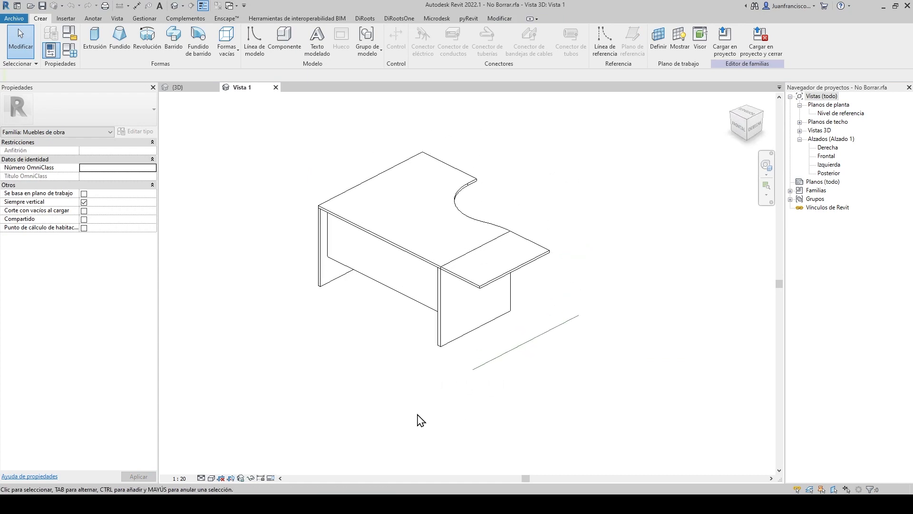
{"action": "left_click", "coordinate": [496, 248]}
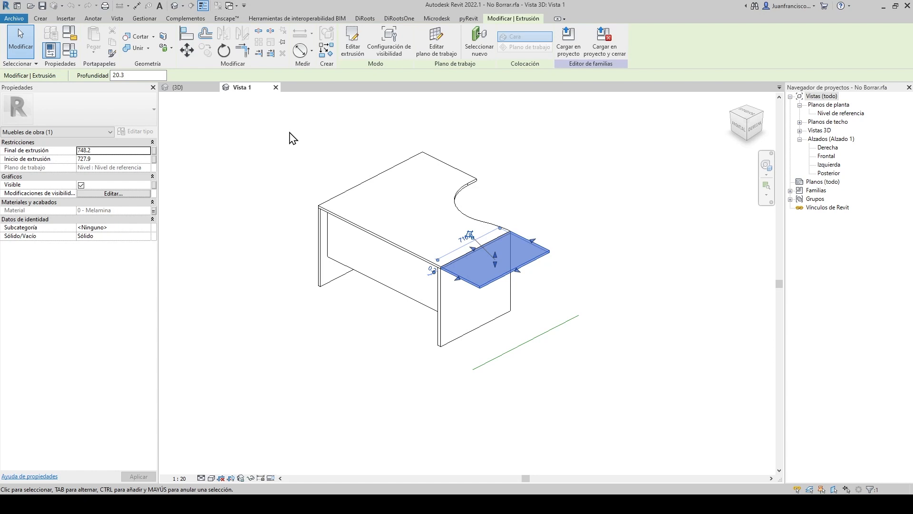
{"action": "left_click", "coordinate": [404, 176]}
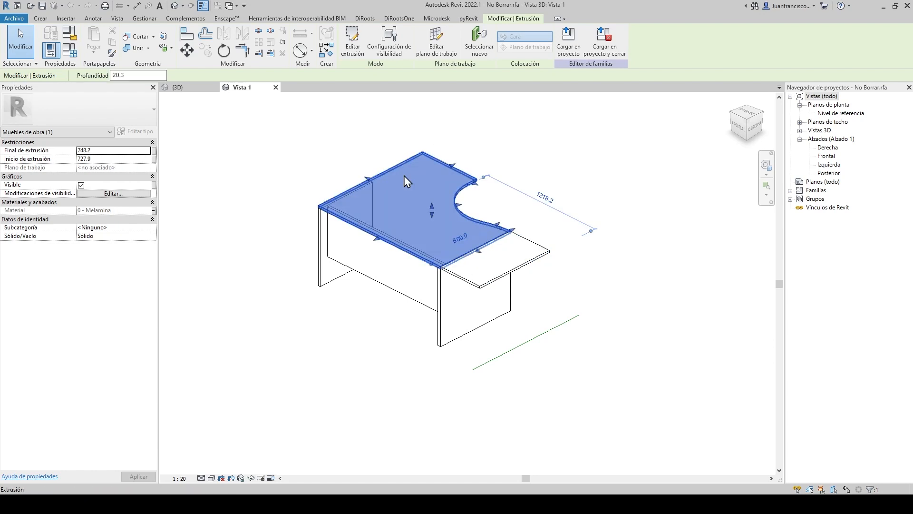
{"action": "left_click", "coordinate": [400, 264]}
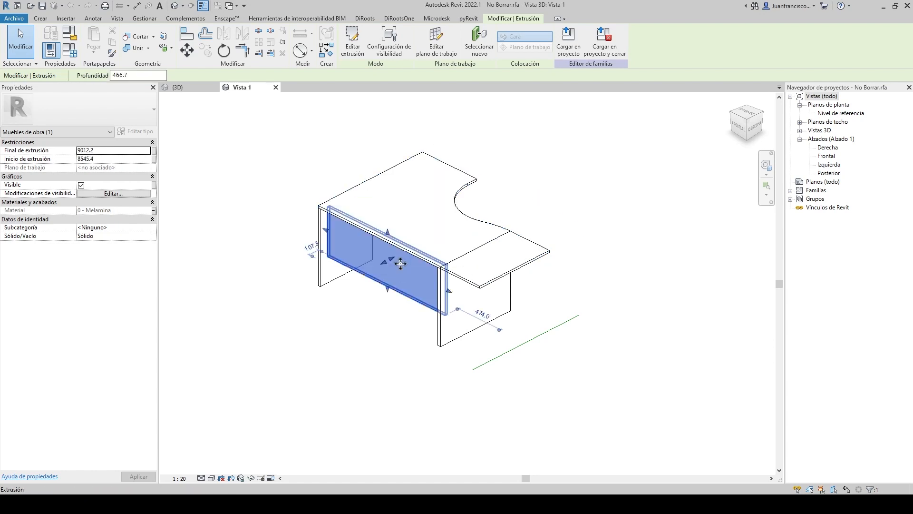
{"action": "left_click", "coordinate": [521, 226]}
{"action": "middle_click_drag", "start_coordinate": [521, 227], "coordinate": [505, 242], "text": "shift"}
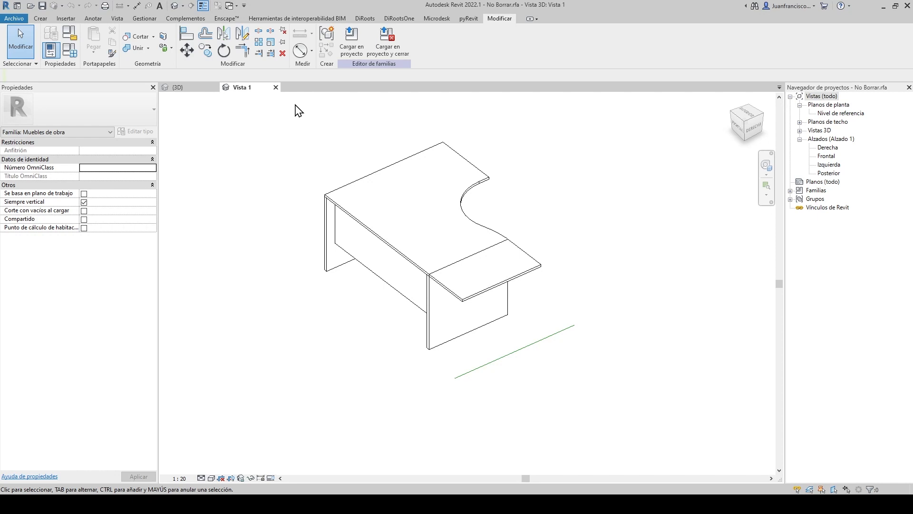
{"action": "left_click", "coordinate": [275, 87]}
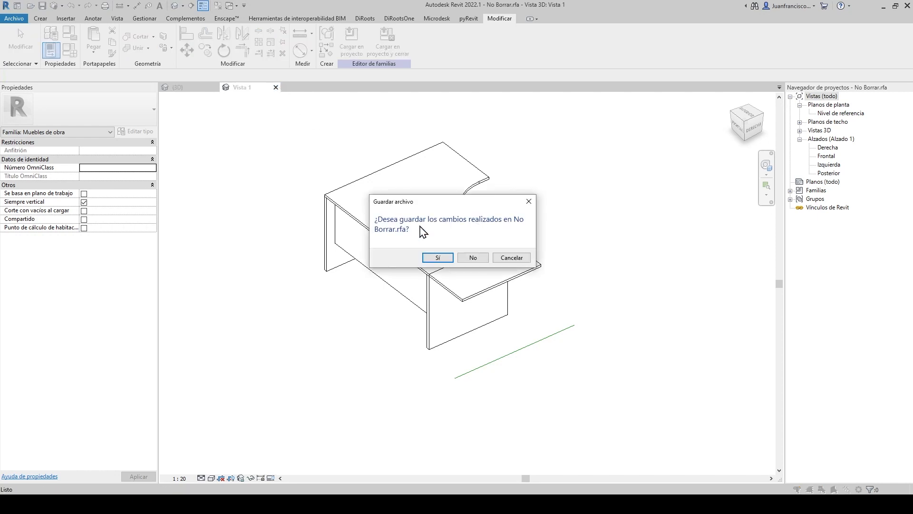
{"action": "left_click", "coordinate": [473, 258]}
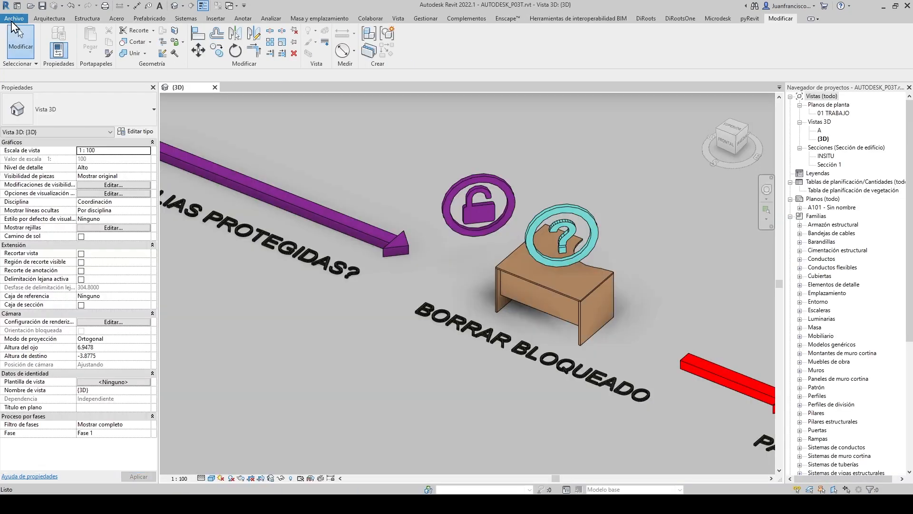
- Create a new family from the Modelo genérico métrico.rft template
{"action": "left_click", "coordinate": [14, 19]}
{"action": "mouse_move", "coordinate": [34, 55]}
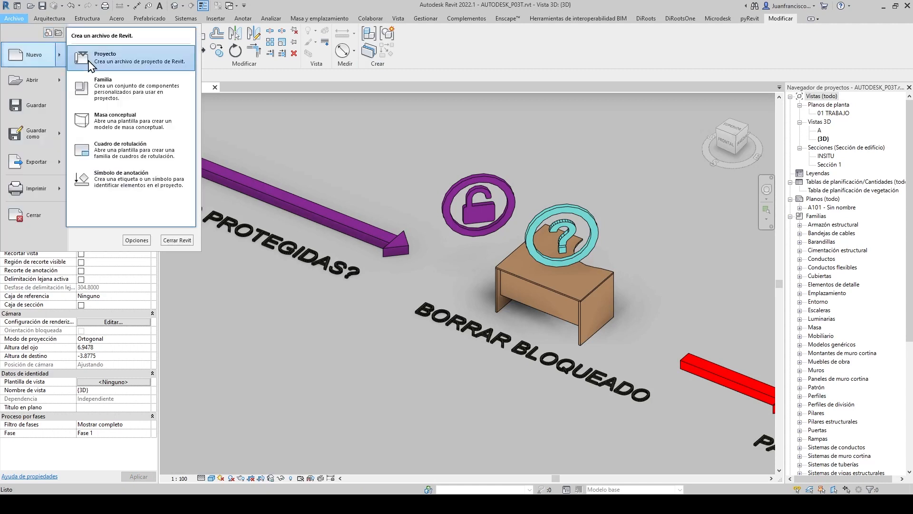
{"action": "left_click", "coordinate": [128, 91]}
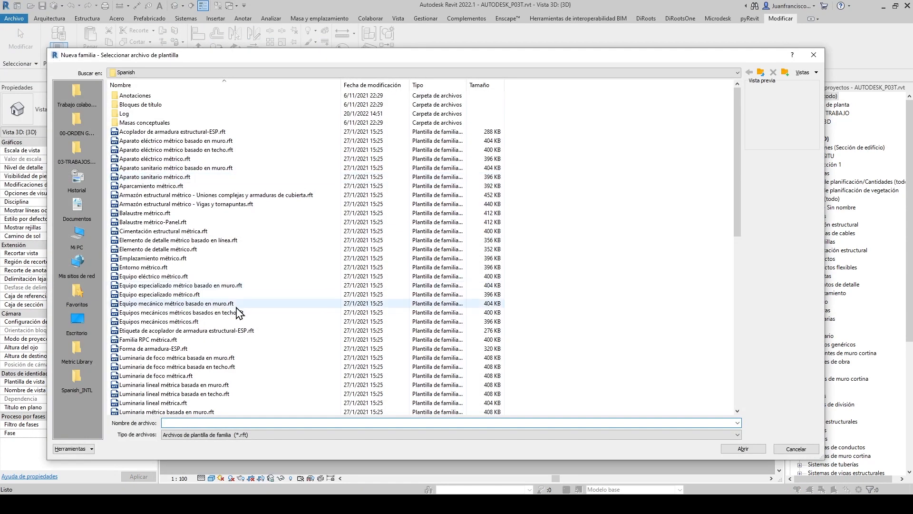
{"action": "left_click", "coordinate": [237, 307]}
{"action": "key", "text": "m"}
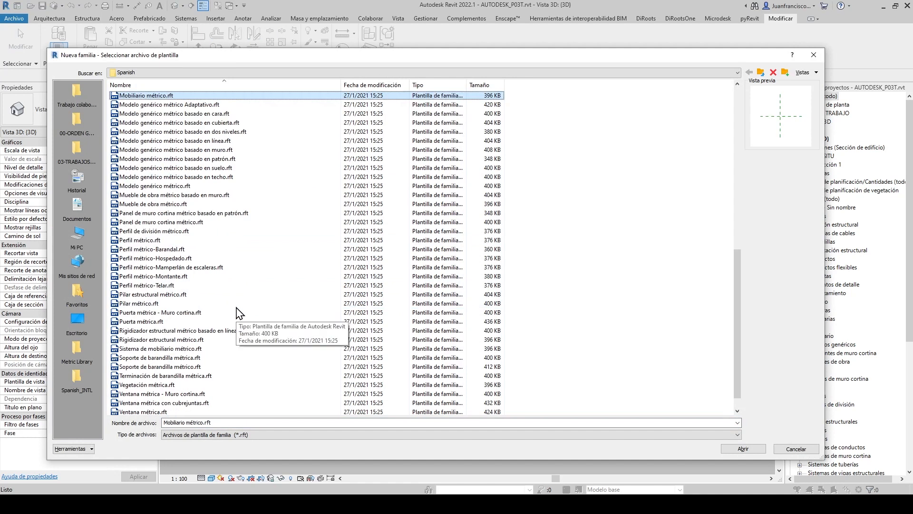
{"action": "left_click", "coordinate": [181, 186]}
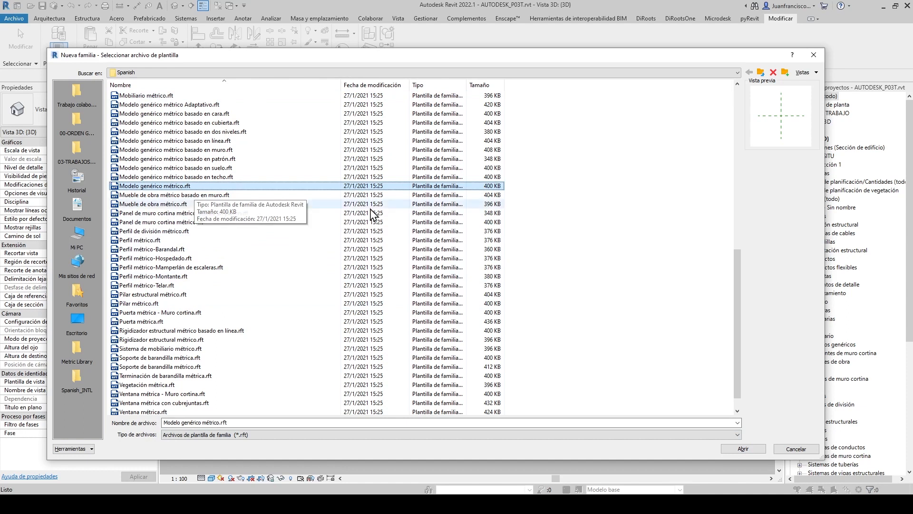
{"action": "left_click", "coordinate": [757, 450]}
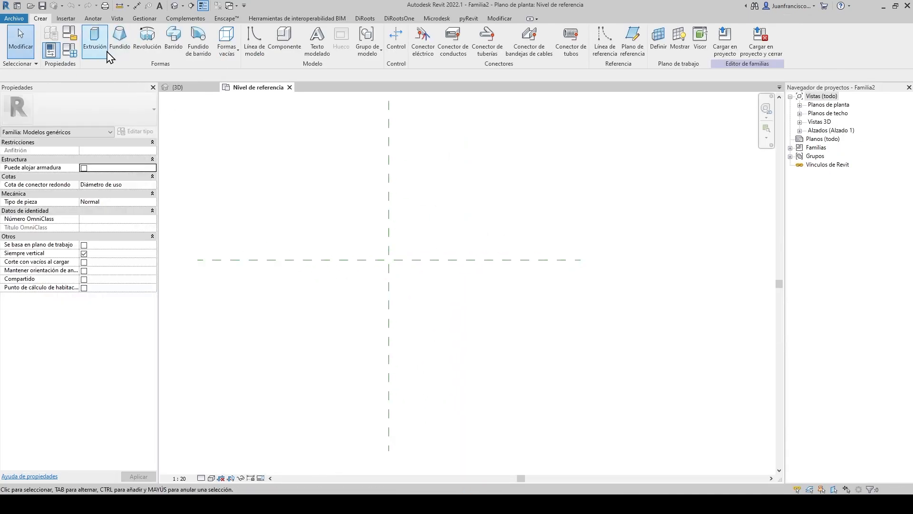
- Extrude a circle of about 260 mm radius centred on the intersection of the two reference planes
{"action": "left_click", "coordinate": [95, 38]}
{"action": "left_click", "coordinate": [408, 31]}
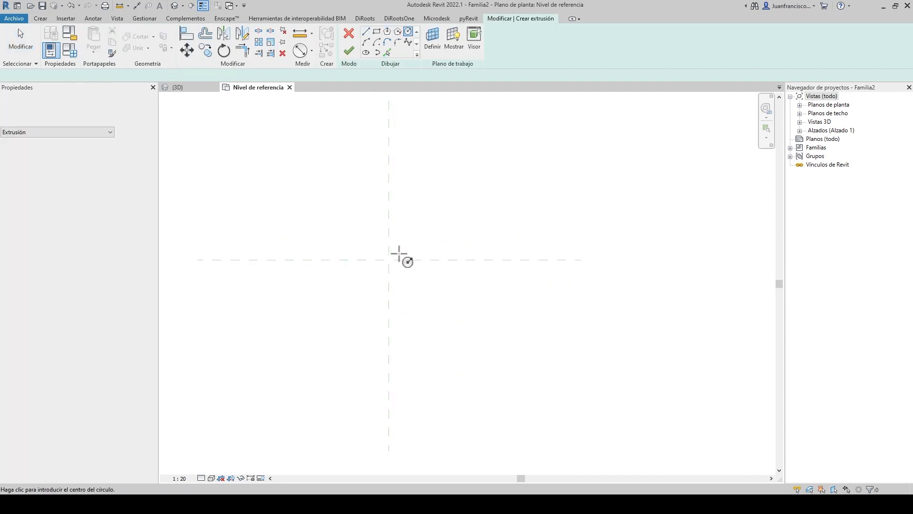
{"action": "left_click", "coordinate": [389, 260]}
{"action": "left_click", "coordinate": [407, 242]}
{"action": "left_click", "coordinate": [349, 51]}
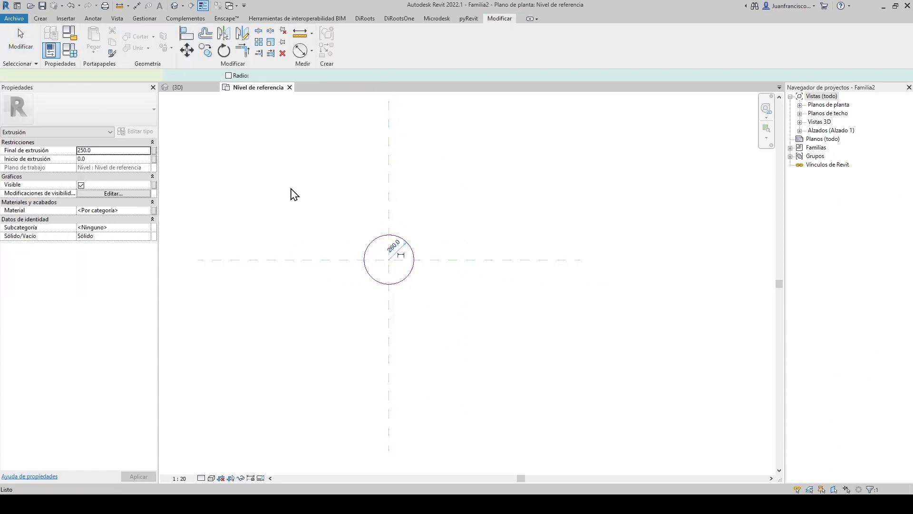
- Place the text note "Autodesk" just below the horizontal reference plane, to the right of the circle
{"action": "middle_click_drag", "start_coordinate": [289, 194], "coordinate": [215, 163]}
{"action": "left_click", "coordinate": [91, 19]}
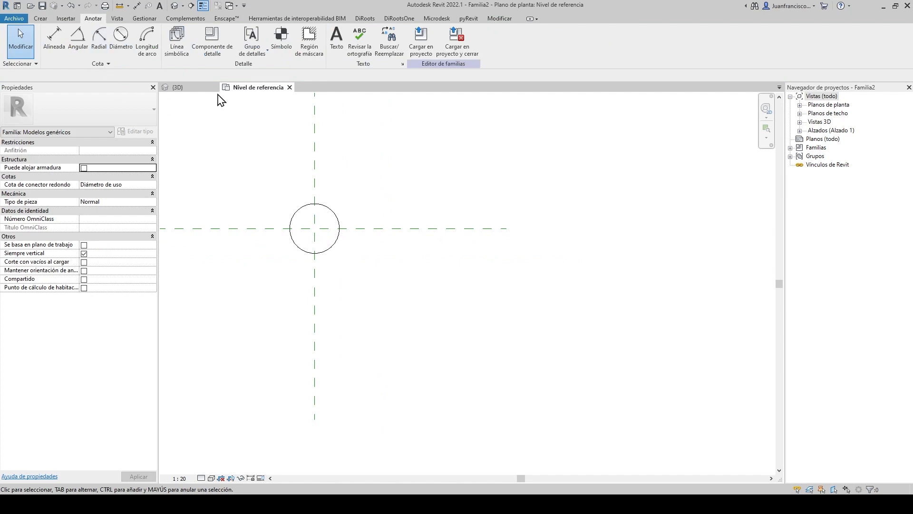
{"action": "left_click", "coordinate": [359, 41]}
{"action": "left_click", "coordinate": [345, 238]}
{"action": "type", "text": "Autodesk"}
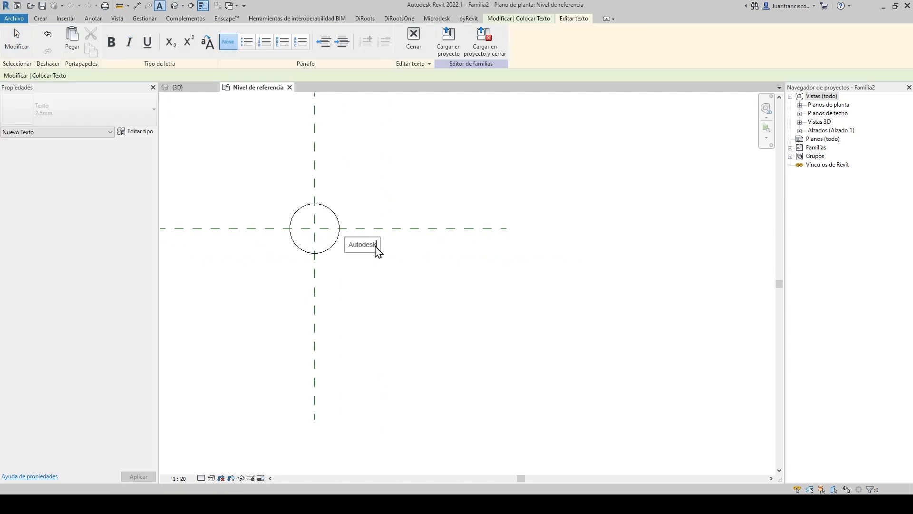
{"action": "left_click", "coordinate": [381, 196]}
{"action": "scroll", "coordinate": [369, 187], "scroll_direction": "up", "scroll_amount": 2}
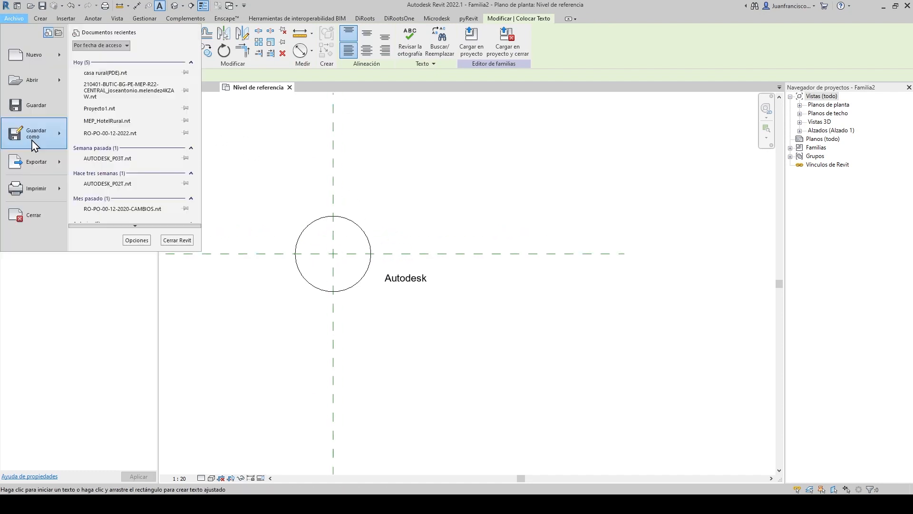
- Save the family to the desktop as Ejemplo 1 and close it
{"action": "mouse_move", "coordinate": [31, 136]}
{"action": "left_click", "coordinate": [126, 101]}
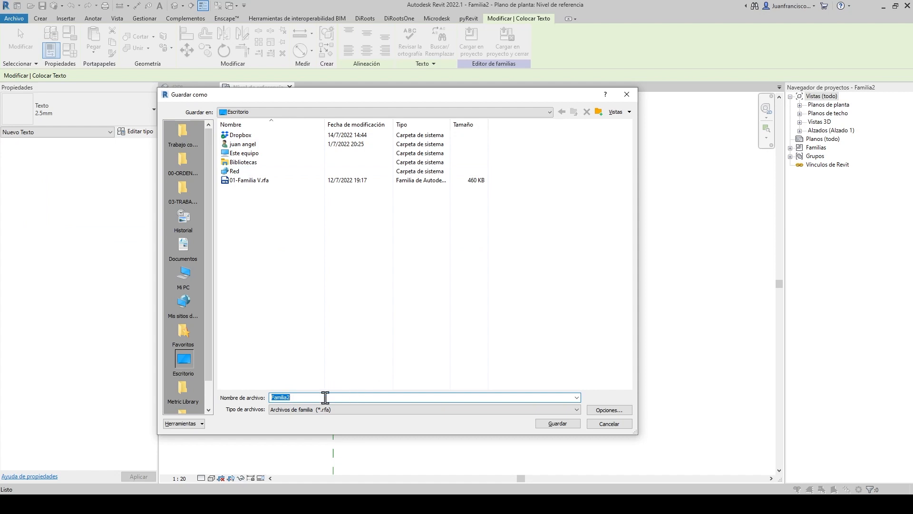
{"action": "type", "text": "Ejemplo 2"}
{"action": "key", "text": "Return"}
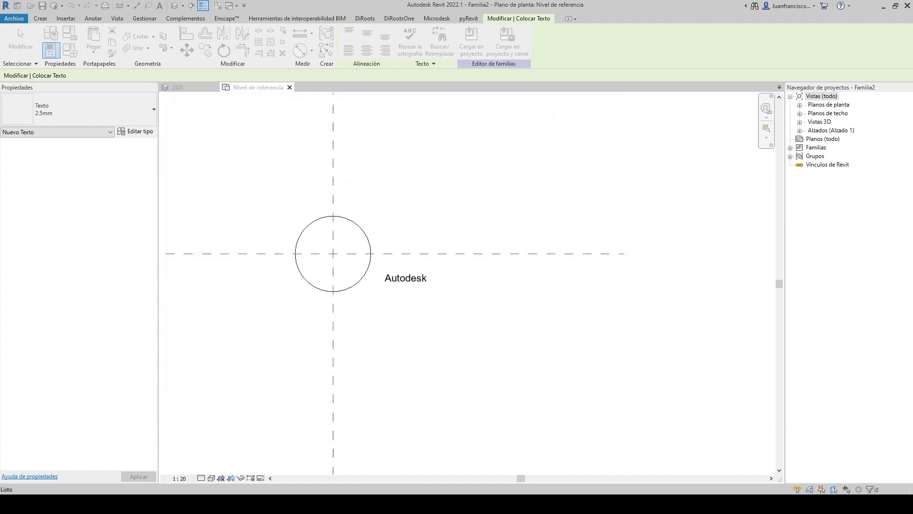
{"action": "key", "text": "Escape"}
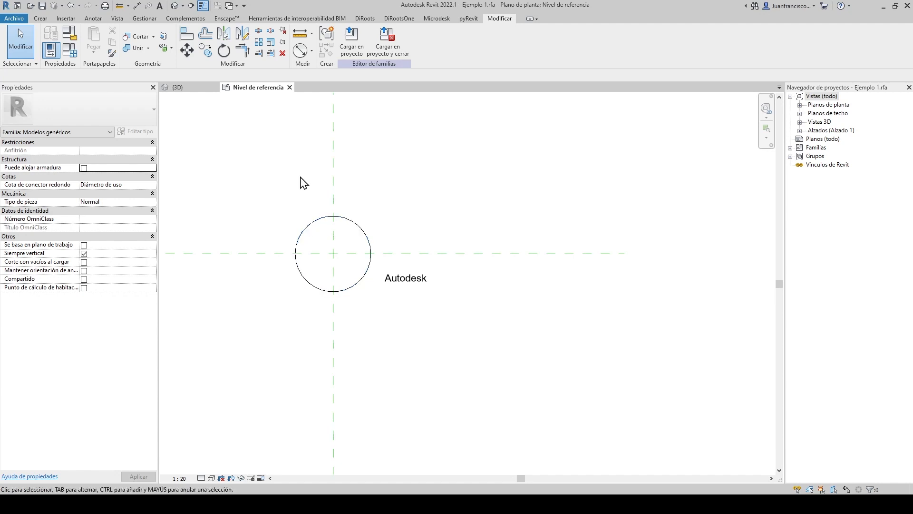
{"action": "left_click", "coordinate": [289, 87]}
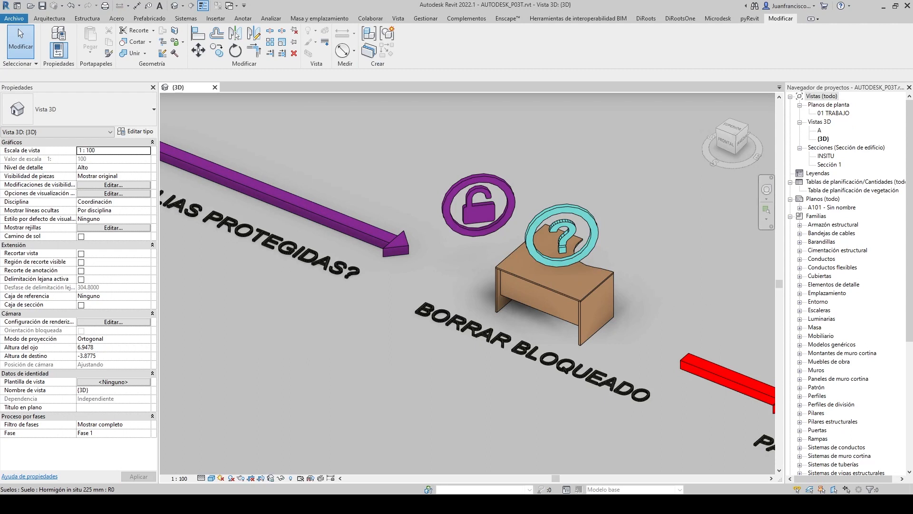
- Switch to the Windows desktop, place the Ejemplo 1 file beside the Revit 2022 shortcut, and rename it Ejemplo 1.rft
{"action": "left_click", "coordinate": [883, 7]}
{"action": "left_click_drag", "start_coordinate": [27, 70], "coordinate": [388, 257]}
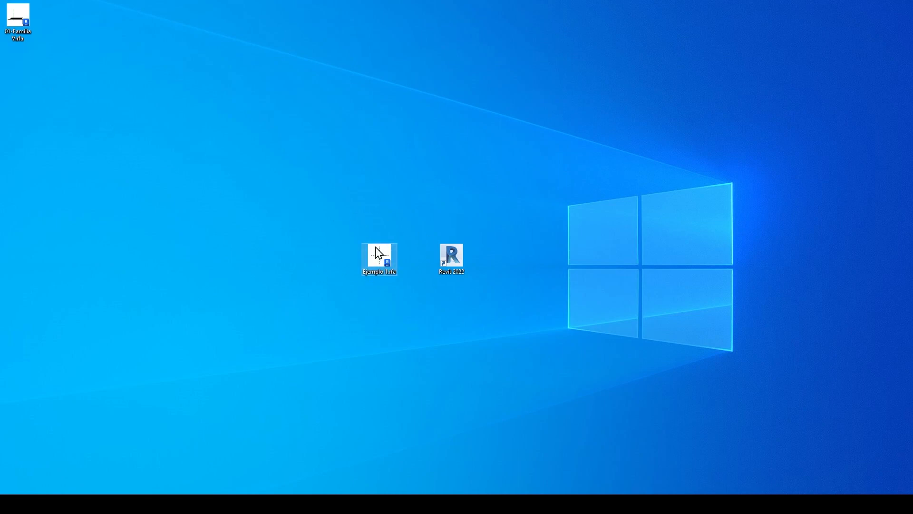
{"action": "right_click", "coordinate": [378, 243]}
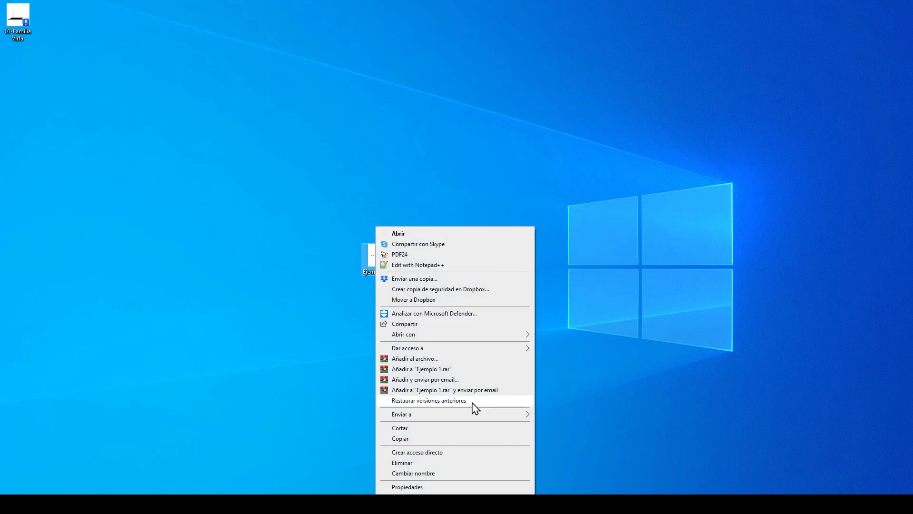
{"action": "left_click", "coordinate": [450, 473]}
{"action": "left_click_drag", "start_coordinate": [392, 272], "coordinate": [400, 272]}
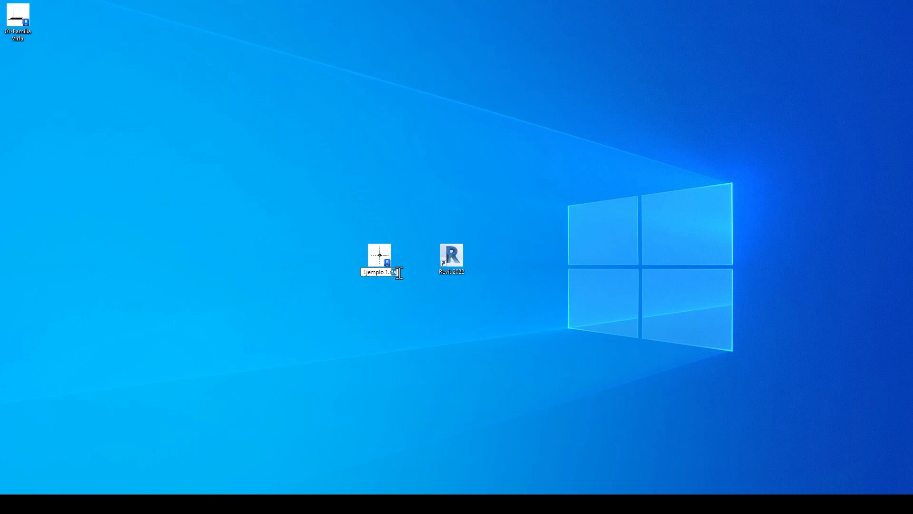
{"action": "type", "text": "ft"}
{"action": "key", "text": "Return"}
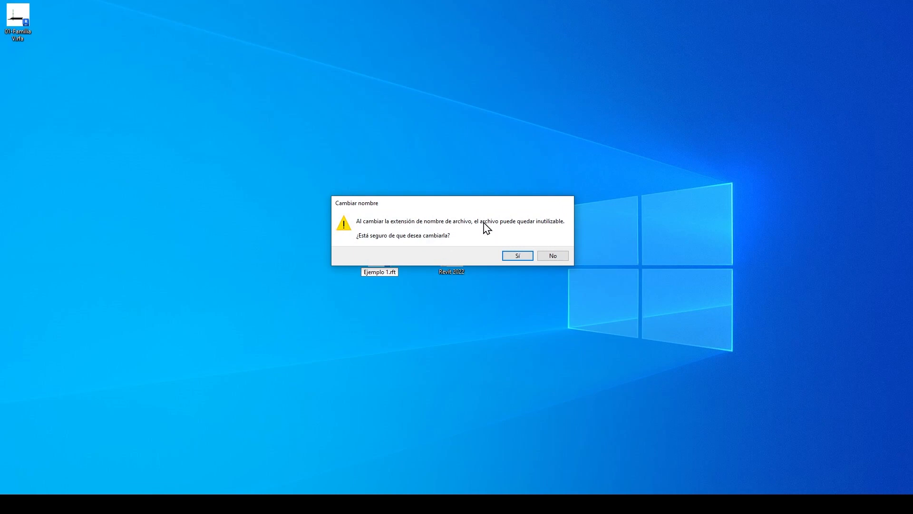
{"action": "left_click", "coordinate": [517, 256]}
{"action": "left_click_drag", "start_coordinate": [413, 286], "coordinate": [270, 197]}
- Switch back to Revit and create a new family from the Ejemplo 1.rft template on the desktop
{"action": "left_click", "coordinate": [142, 504]}
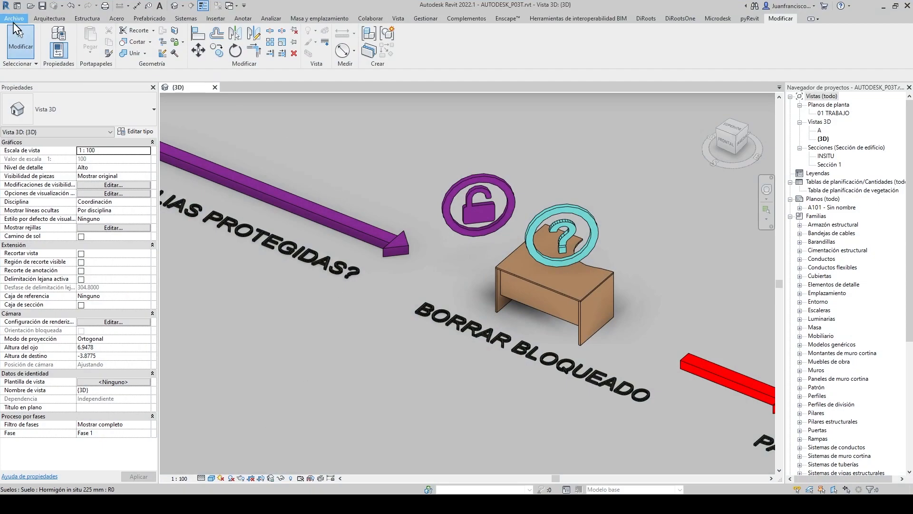
{"action": "left_click", "coordinate": [14, 18]}
{"action": "mouse_move", "coordinate": [33, 55]}
{"action": "left_click", "coordinate": [102, 85]}
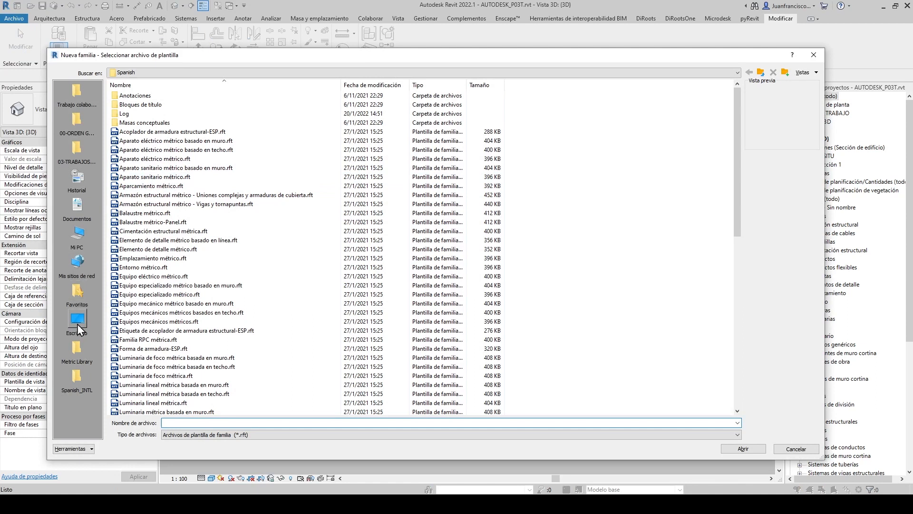
{"action": "left_click", "coordinate": [78, 320]}
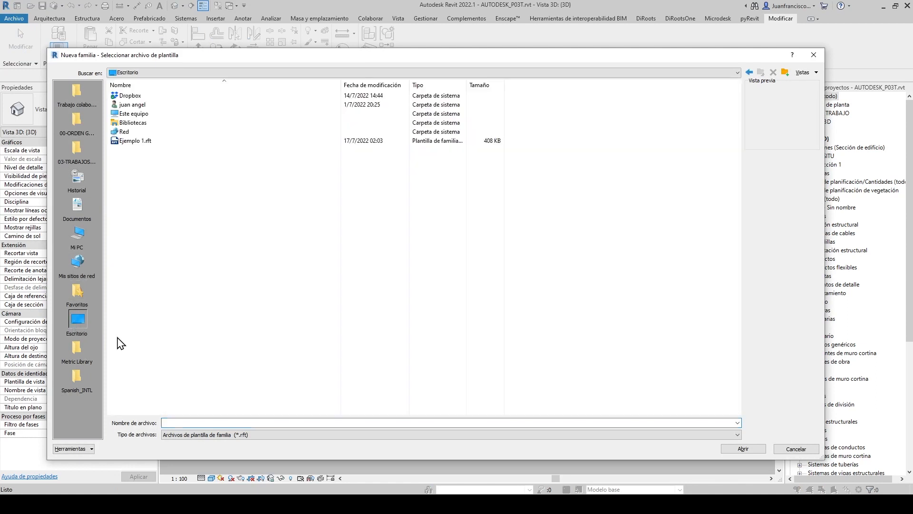
{"action": "left_click", "coordinate": [132, 141]}
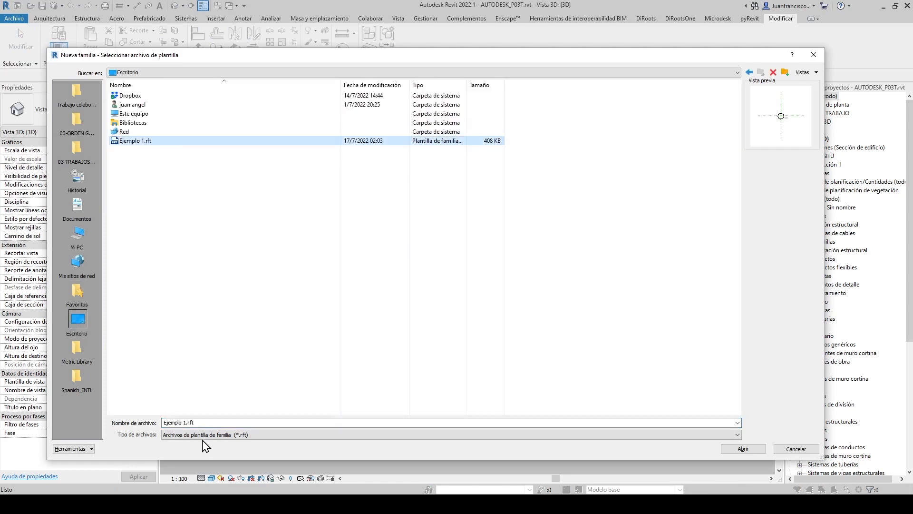
{"action": "left_click", "coordinate": [743, 449]}
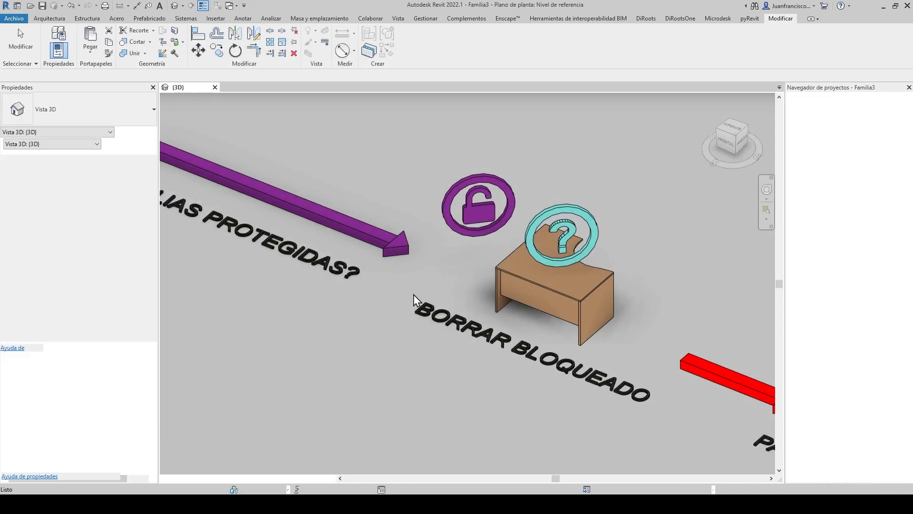
{"action": "scroll", "coordinate": [507, 276], "scroll_direction": "up", "scroll_amount": 3}
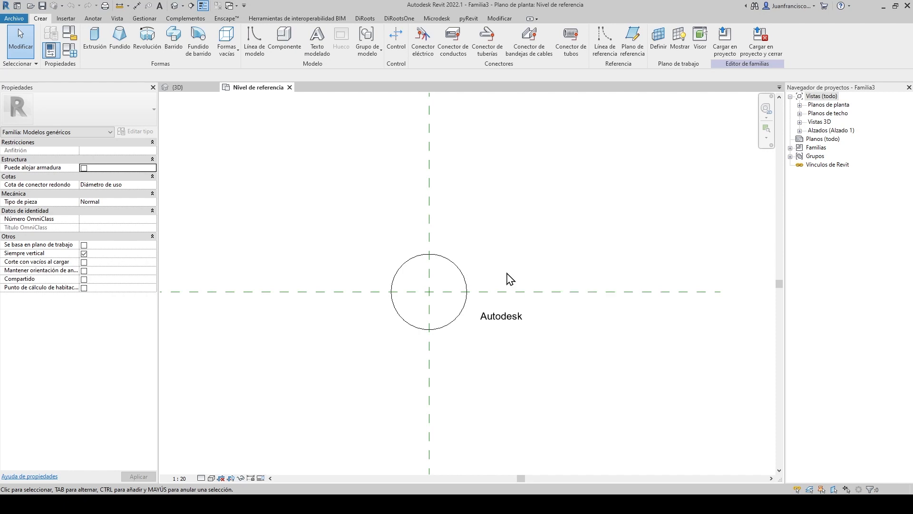
- Check whether the template's circular extrusion and "Autodesk" text note can be copied or deleted in the new family
{"action": "left_click", "coordinate": [462, 270]}
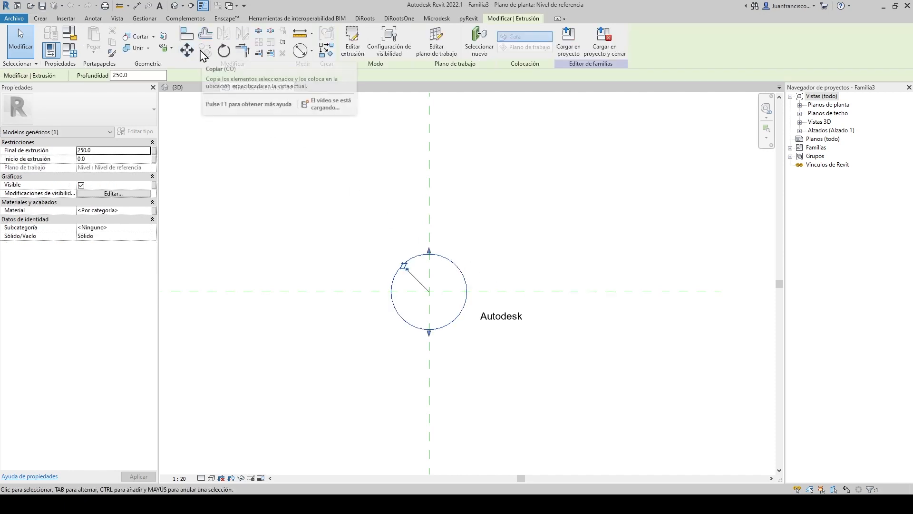
{"action": "left_click", "coordinate": [492, 317]}
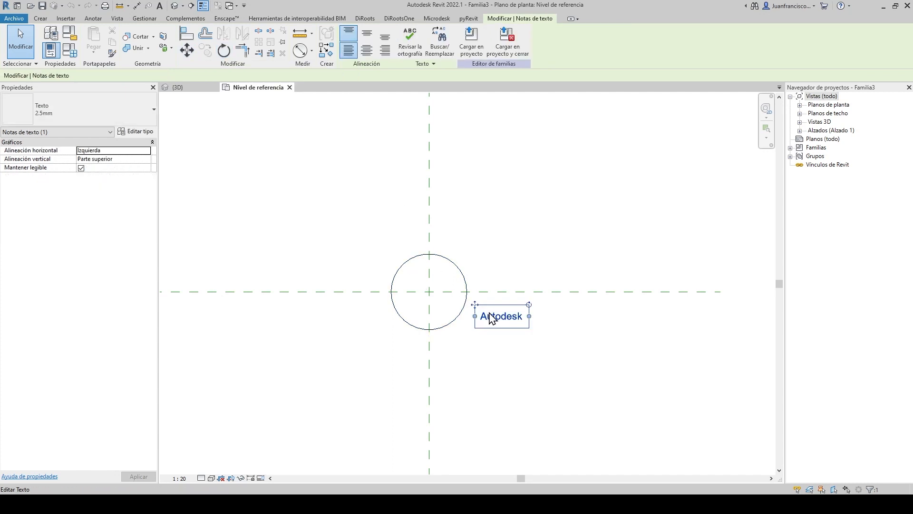
{"action": "double_click", "coordinate": [491, 317]}
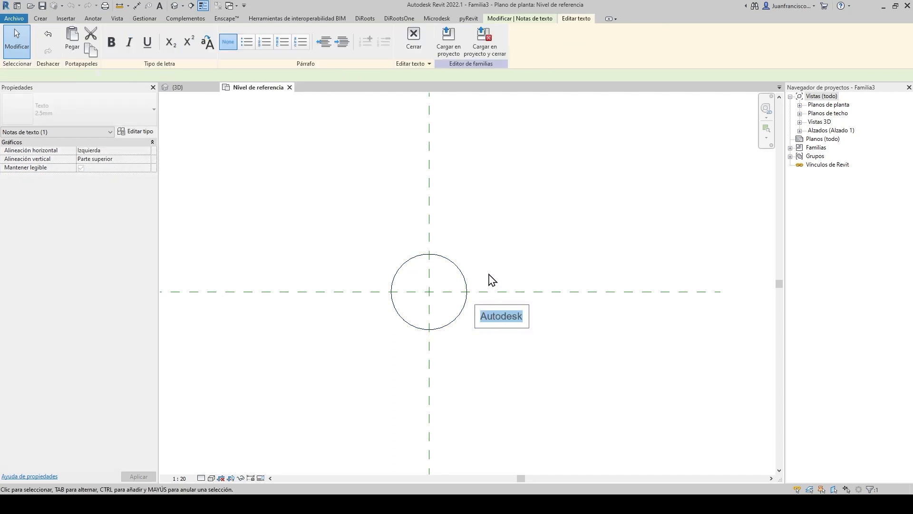
{"action": "left_click", "coordinate": [493, 280]}
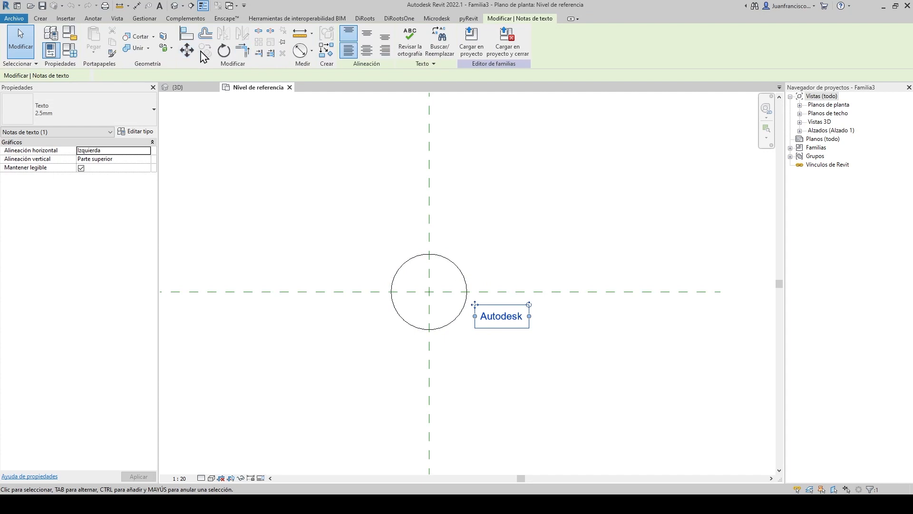
{"action": "left_click", "coordinate": [326, 252]}
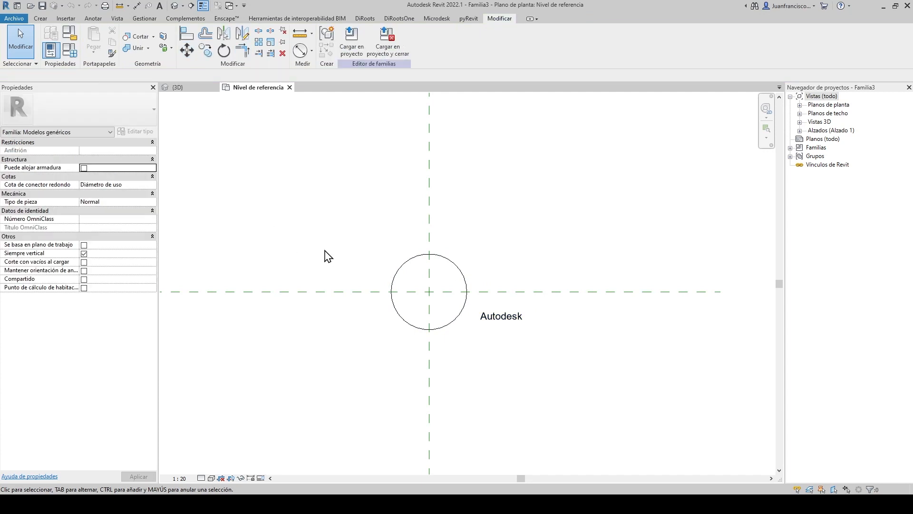
- Extrude a smaller test circle above and to the left of the template's circle and delete it
{"action": "left_click", "coordinate": [41, 18]}
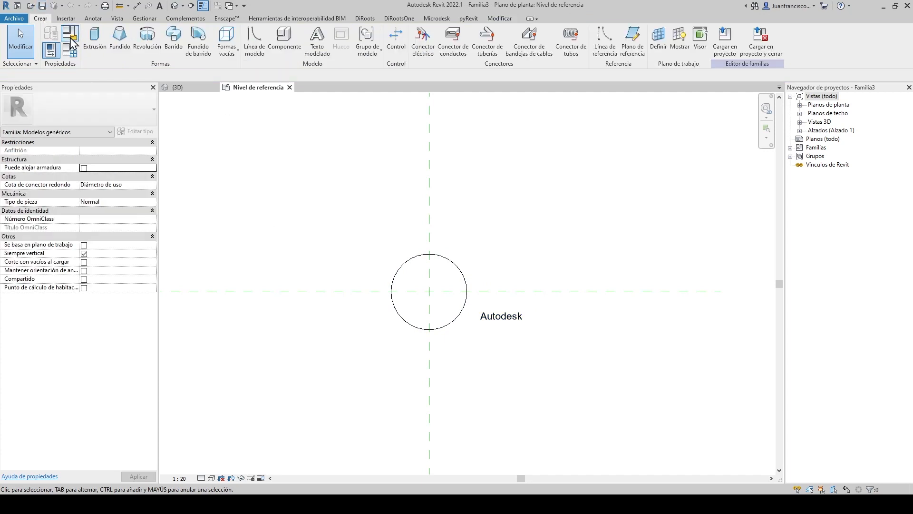
{"action": "left_click", "coordinate": [91, 41]}
{"action": "left_click", "coordinate": [408, 31]}
{"action": "left_click", "coordinate": [355, 155]}
{"action": "left_click", "coordinate": [349, 51]}
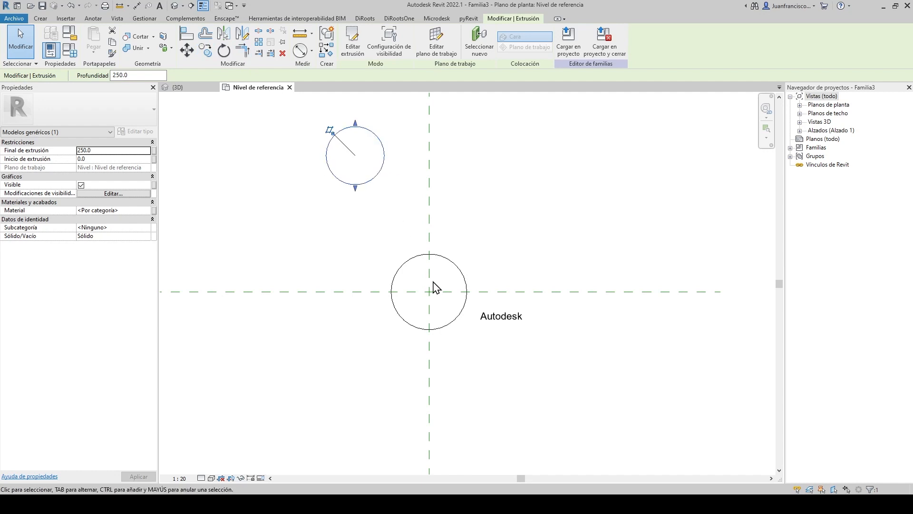
{"action": "key", "text": "Delete"}
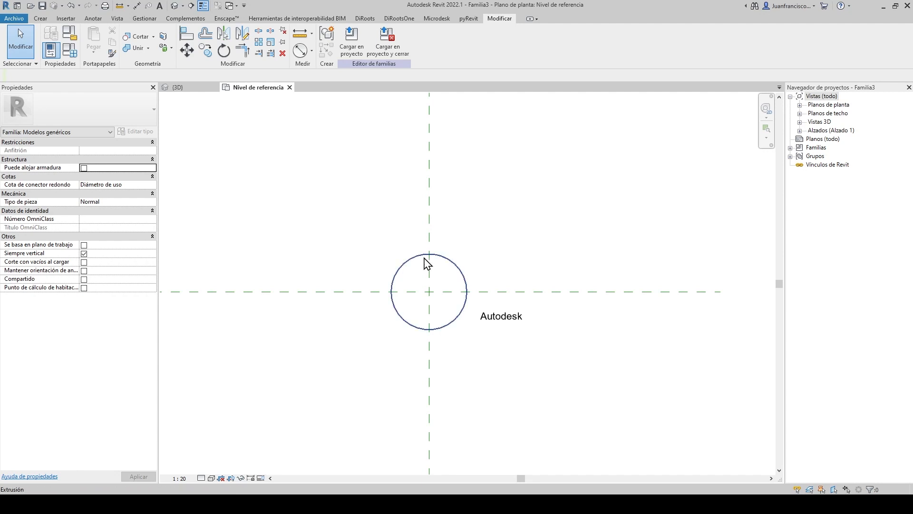
- Return to the project's 3D view and open the desk family beside the PARAMETROS NO VISIBLES label for editing
{"action": "left_click", "coordinate": [208, 91]}
{"action": "scroll", "coordinate": [353, 291], "scroll_direction": "down", "scroll_amount": 3}
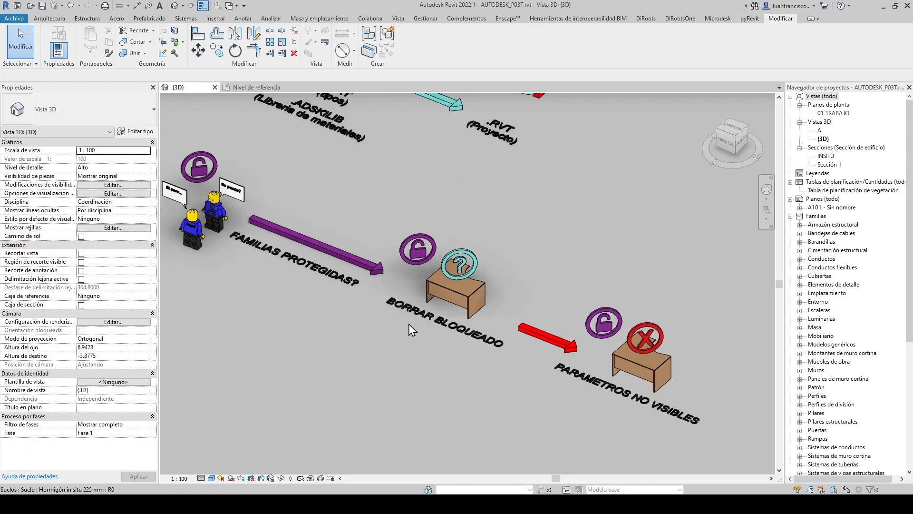
{"action": "middle_click_drag", "start_coordinate": [417, 332], "coordinate": [344, 291]}
{"action": "scroll", "coordinate": [421, 349], "scroll_direction": "up", "scroll_amount": 1}
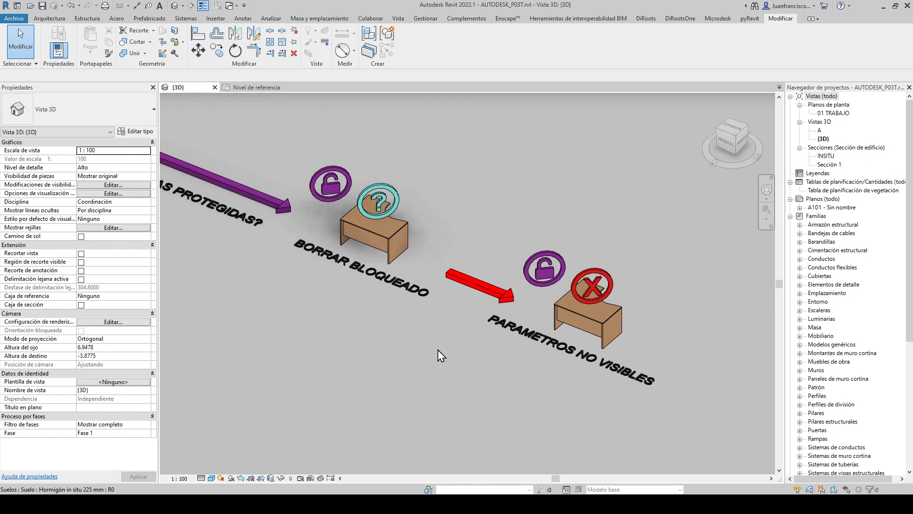
{"action": "left_click", "coordinate": [556, 315]}
{"action": "middle_click_drag", "start_coordinate": [556, 315], "coordinate": [450, 285]}
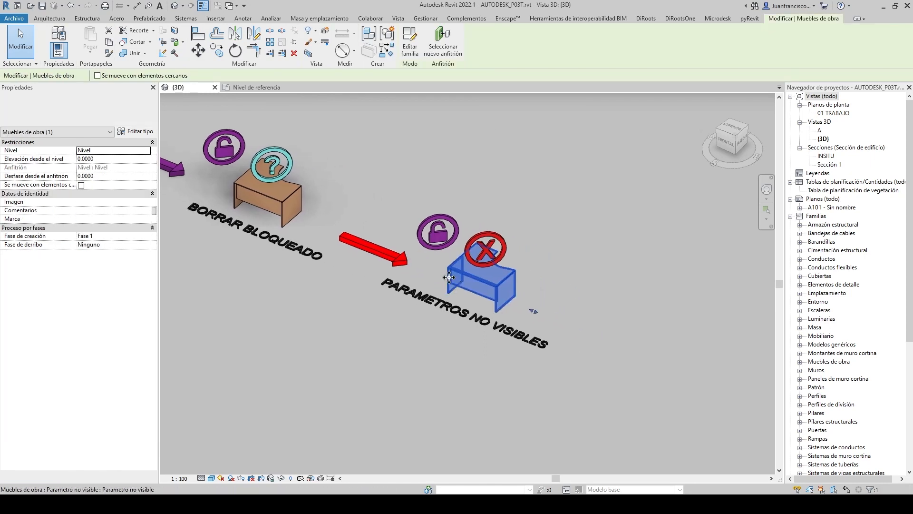
{"action": "scroll", "coordinate": [449, 277], "scroll_direction": "up", "scroll_amount": 2}
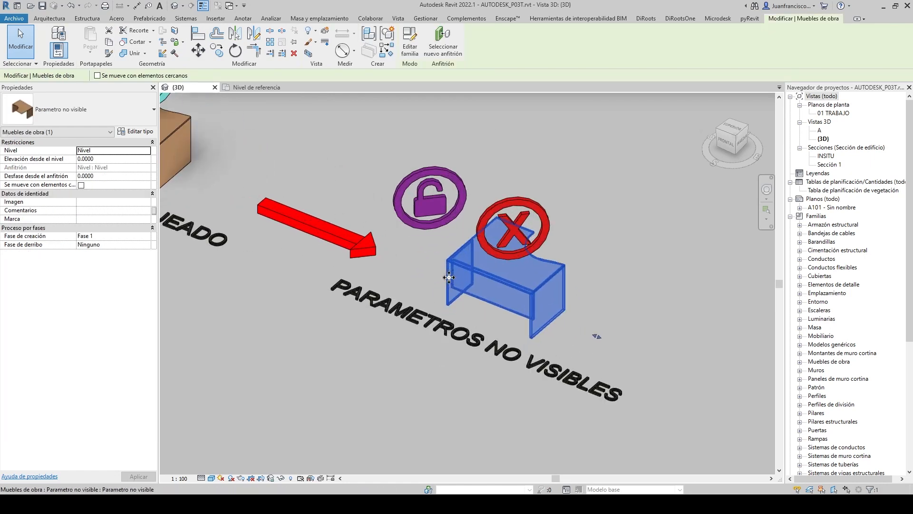
{"action": "left_click", "coordinate": [404, 53]}
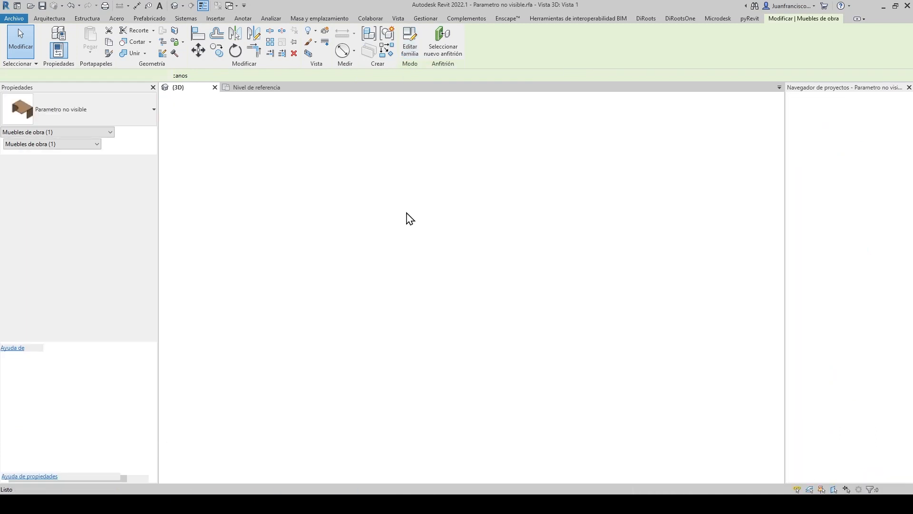
- Open the desk family's Nivel de referencia floor plan and review its family types and parameters
{"action": "double_click", "coordinate": [840, 113]}
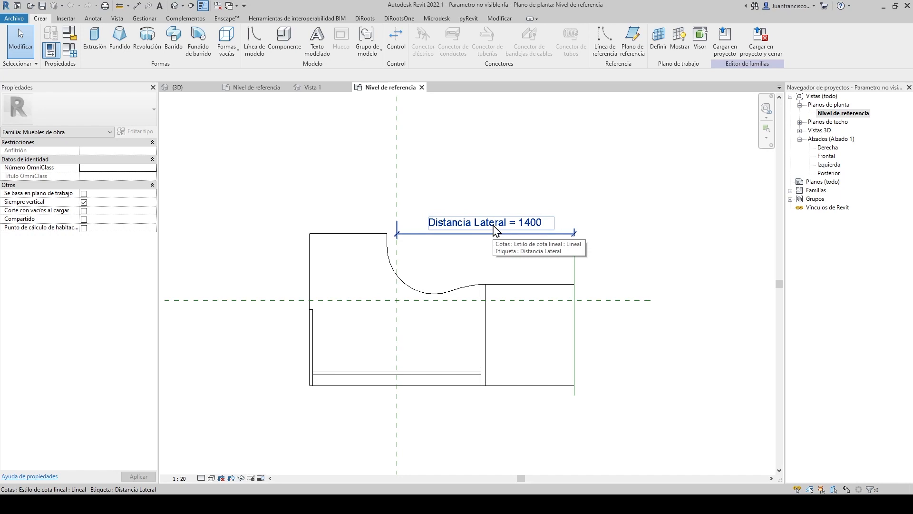
{"action": "left_click", "coordinate": [70, 50]}
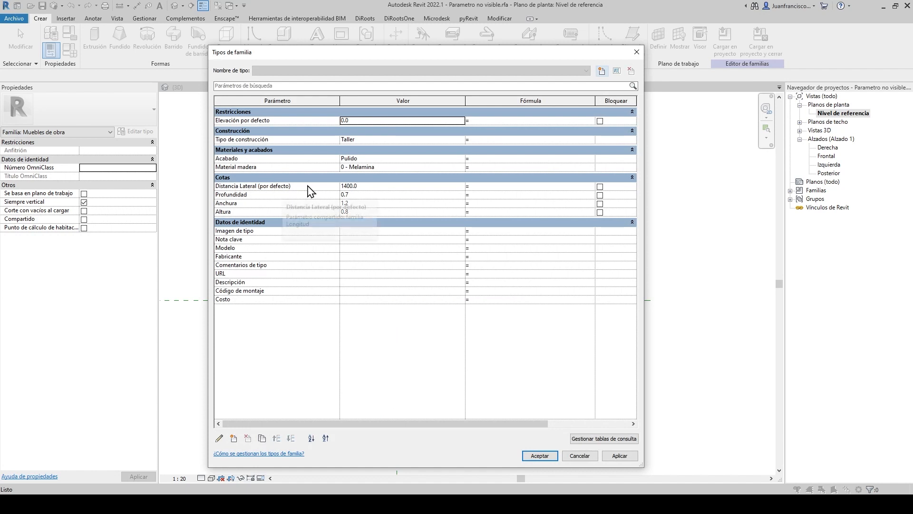
{"action": "left_click", "coordinate": [636, 52]}
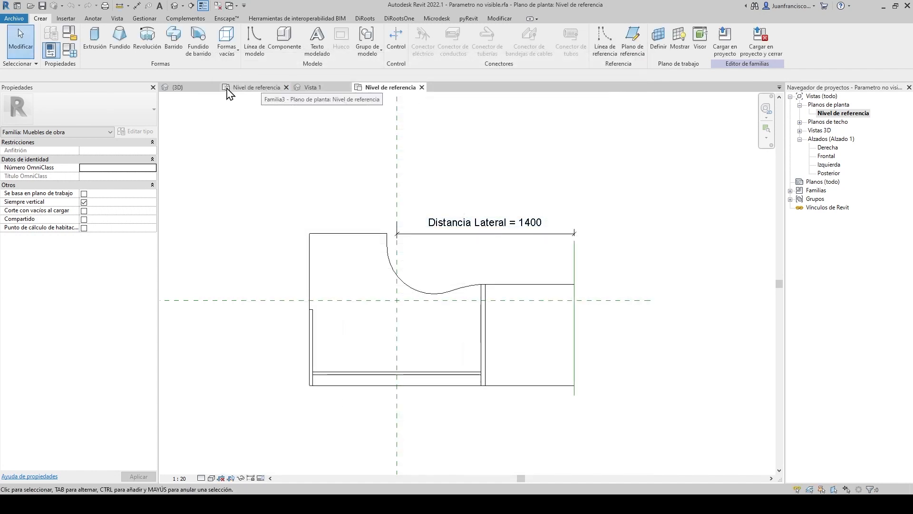
- In the project's 3D view, examine the same desk's instance and type properties for the Distancia Lateral parameter
{"action": "left_click", "coordinate": [198, 88]}
{"action": "left_click", "coordinate": [521, 267]}
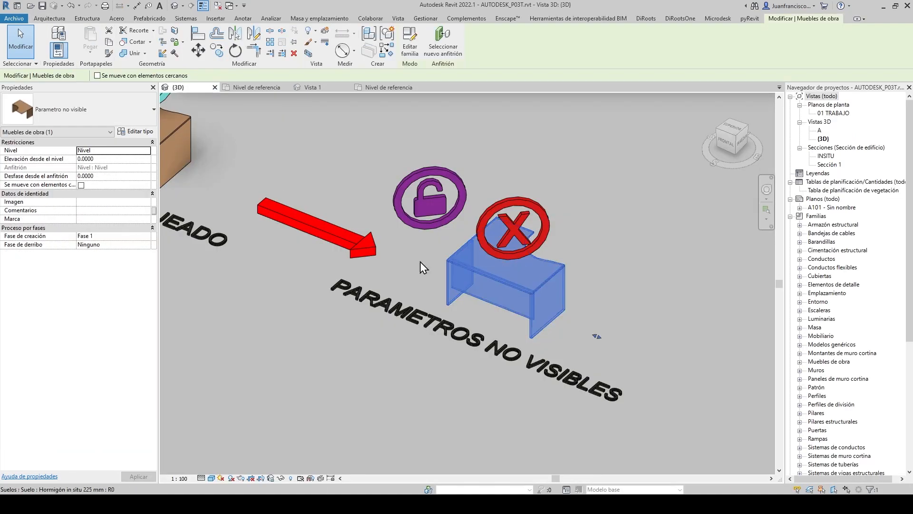
{"action": "left_click", "coordinate": [135, 131]}
{"action": "scroll", "coordinate": [351, 265], "scroll_direction": "down", "scroll_amount": 2}
{"action": "scroll", "coordinate": [351, 265], "scroll_direction": "up", "scroll_amount": 2}
{"action": "left_click", "coordinate": [583, 408]}
{"action": "key", "text": "Escape"}
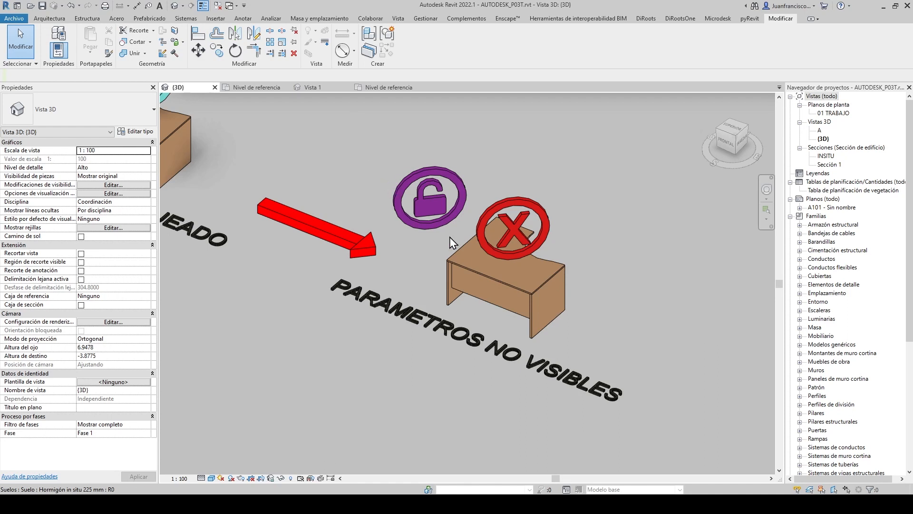
{"action": "left_click", "coordinate": [464, 254]}
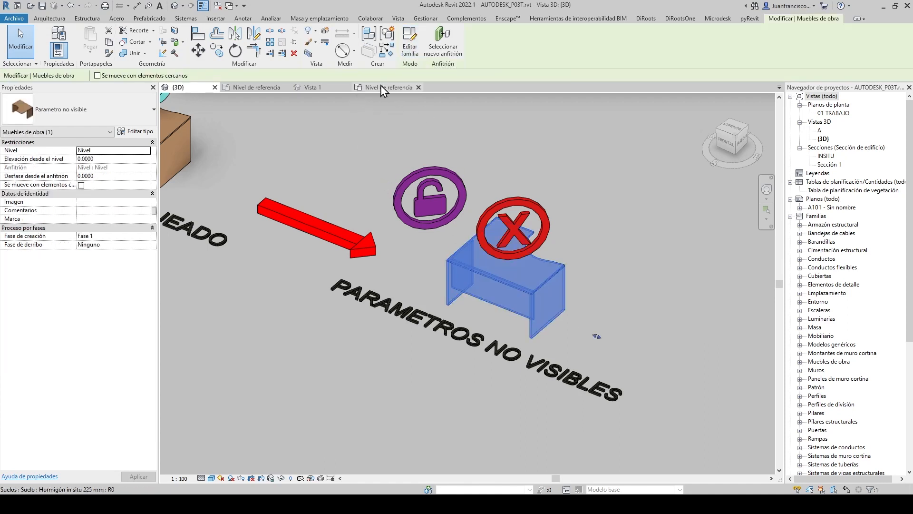
- Inspect the Distancia Lateral parameter's properties in the desk family's types, and exit without changing anything
{"action": "left_click", "coordinate": [381, 87]}
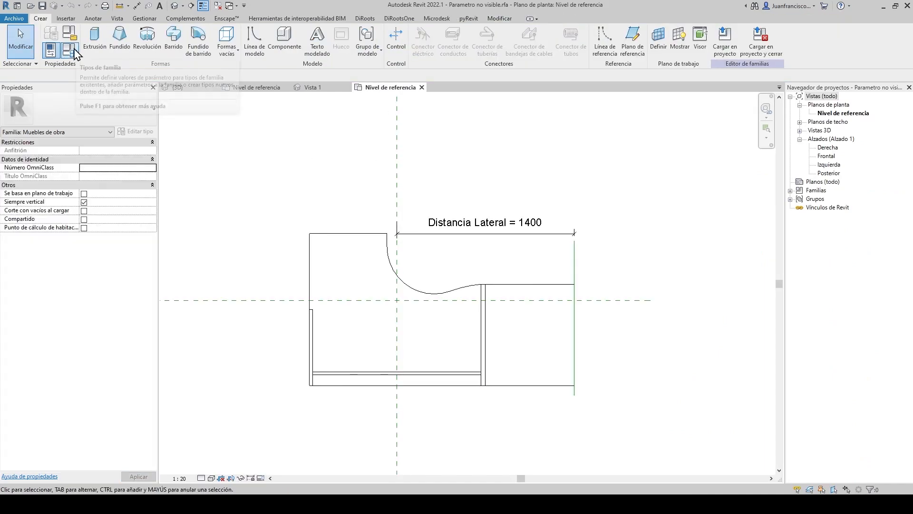
{"action": "left_click", "coordinate": [74, 49]}
{"action": "left_click", "coordinate": [257, 187]}
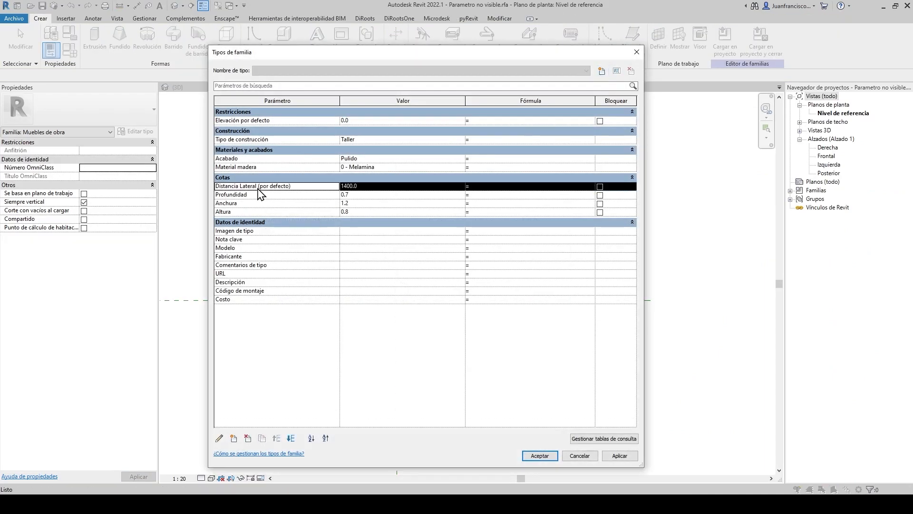
{"action": "left_click", "coordinate": [218, 440]}
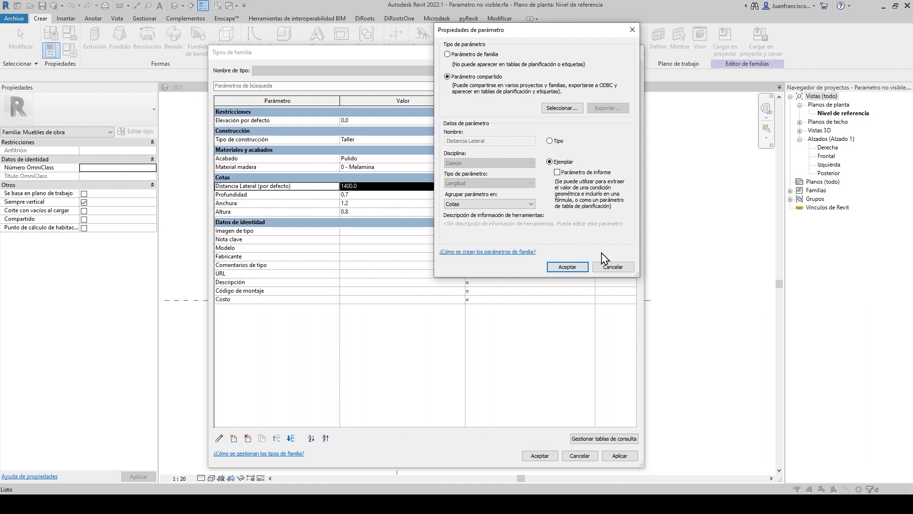
{"action": "left_click", "coordinate": [613, 267]}
{"action": "left_click", "coordinate": [581, 458]}
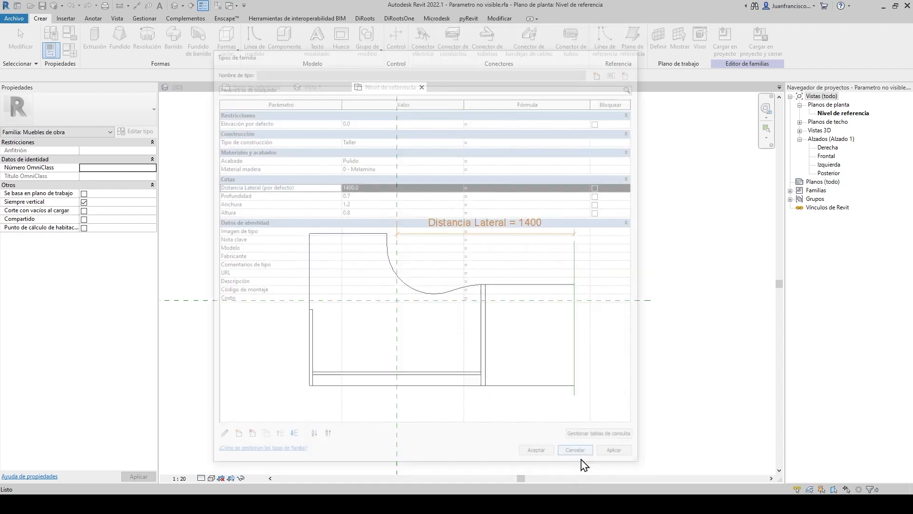
- Close the inactive views and switch to the Nivel de referencia plan of the family created from the template
{"action": "left_click", "coordinate": [218, 6]}
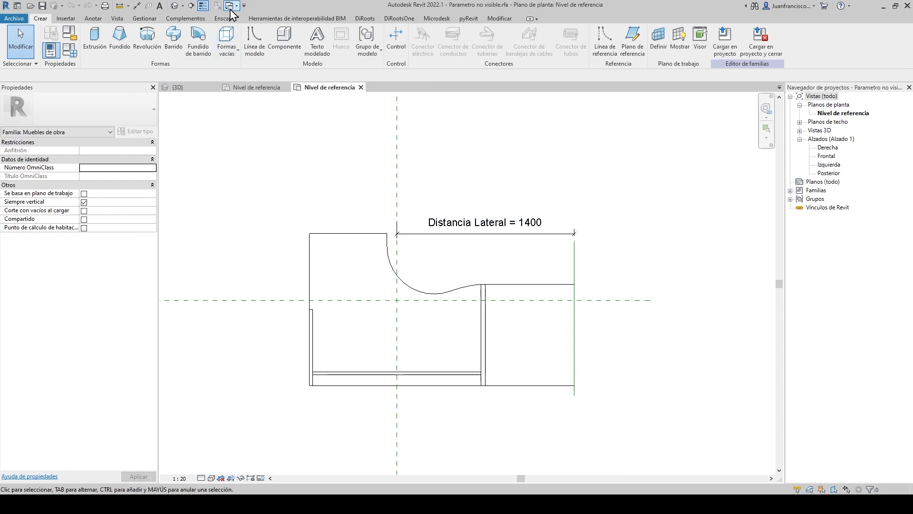
{"action": "left_click", "coordinate": [230, 5]}
{"action": "left_click", "coordinate": [247, 42]}
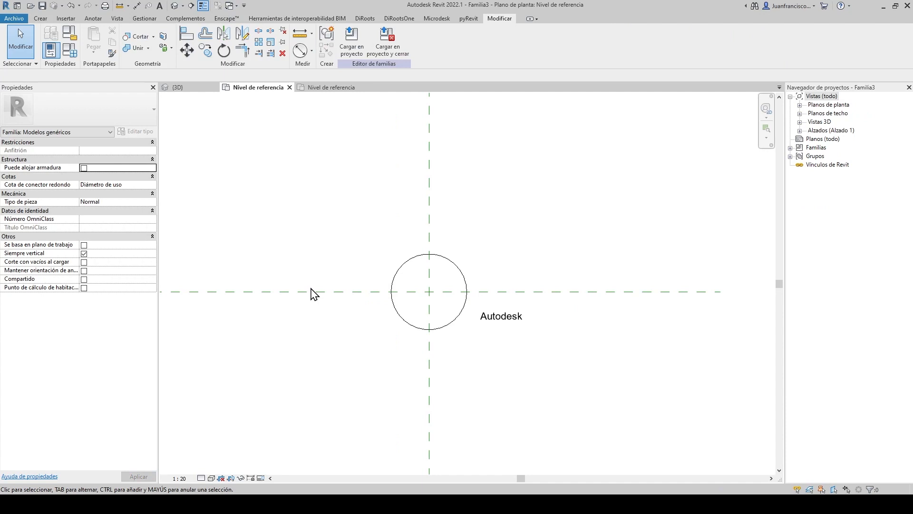
{"action": "left_click", "coordinate": [40, 19]}
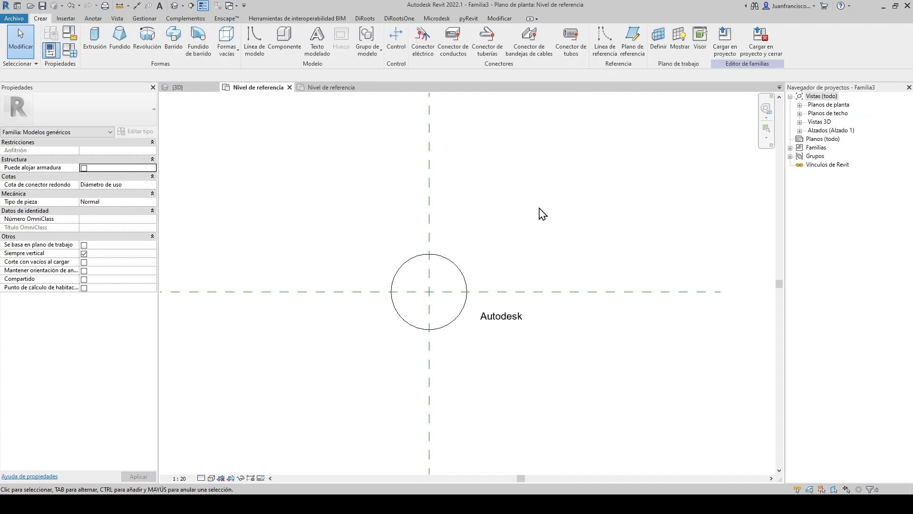
{"action": "left_click", "coordinate": [502, 318]}
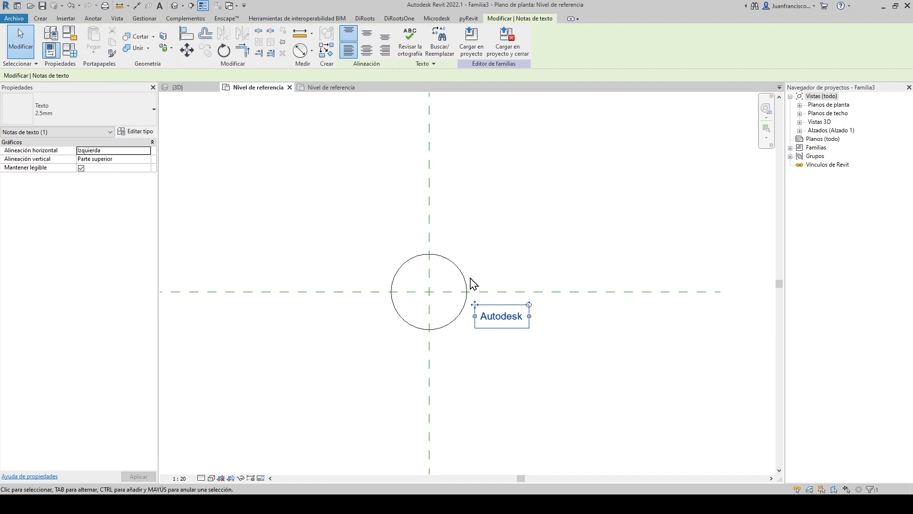
{"action": "left_click", "coordinate": [522, 249]}
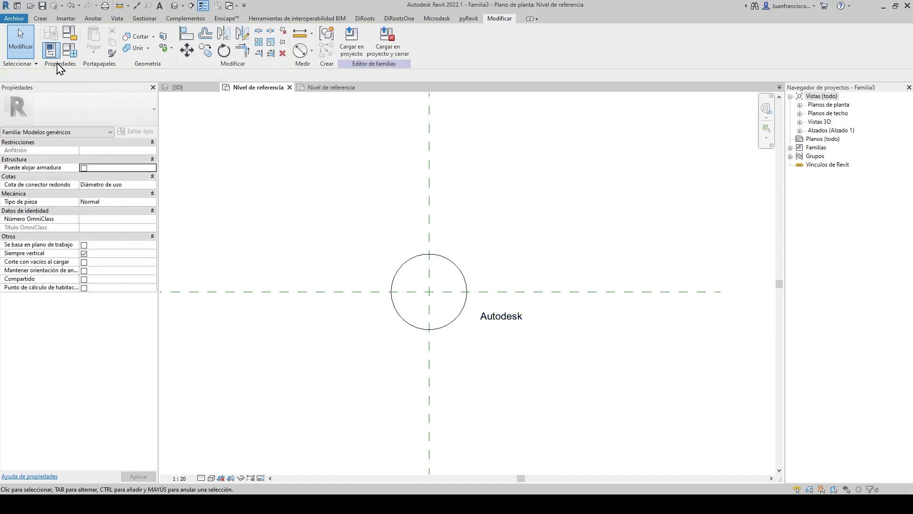
- Add a family parameter named Texto of type Texto to the family types and set its value to Autodesk
{"action": "left_click", "coordinate": [69, 50]}
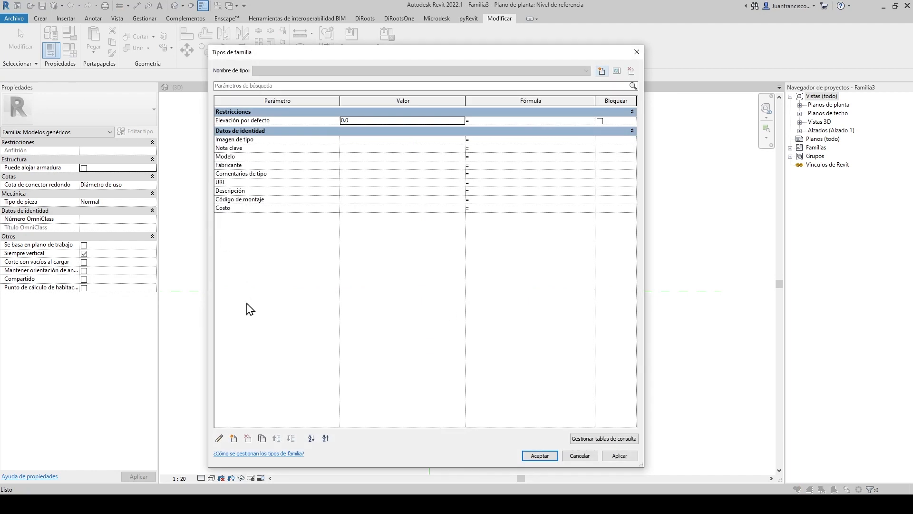
{"action": "left_click", "coordinate": [233, 439]}
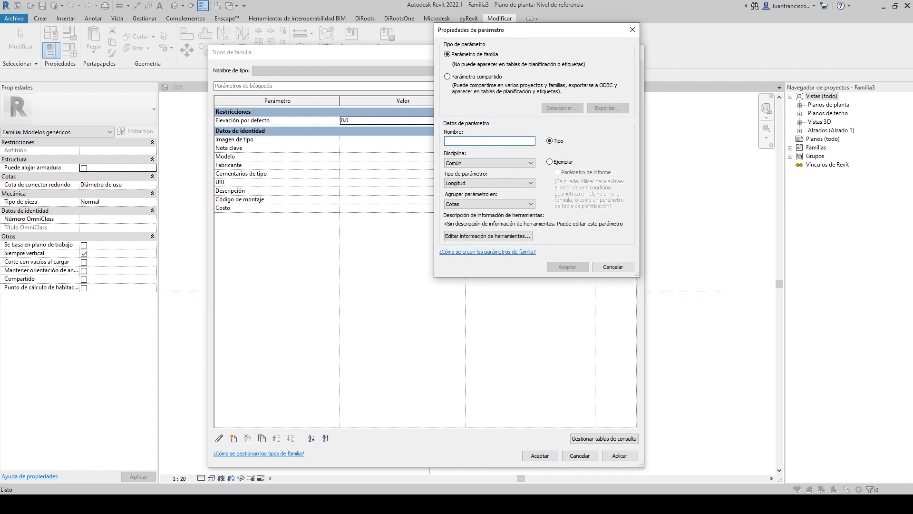
{"action": "type", "text": "Texto"}
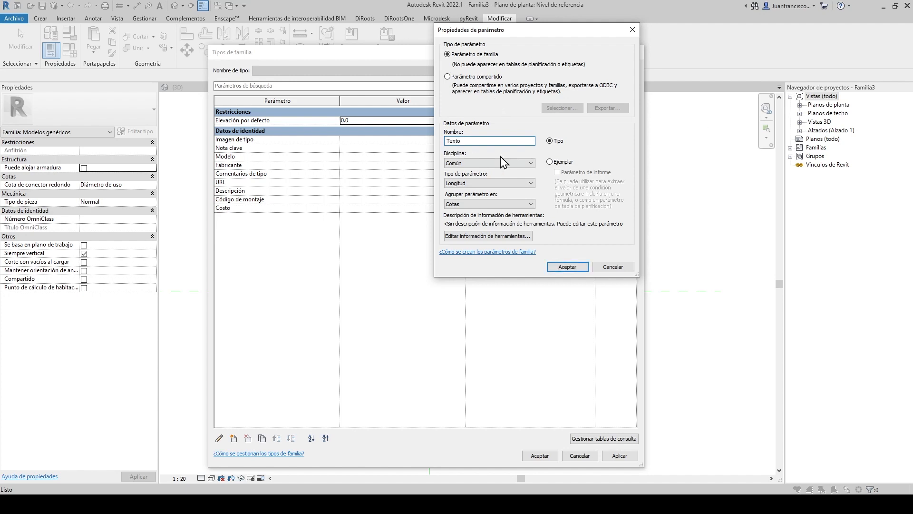
{"action": "left_click", "coordinate": [492, 183]}
{"action": "left_click", "coordinate": [482, 195]}
{"action": "left_click", "coordinate": [458, 77]}
{"action": "left_click", "coordinate": [459, 56]}
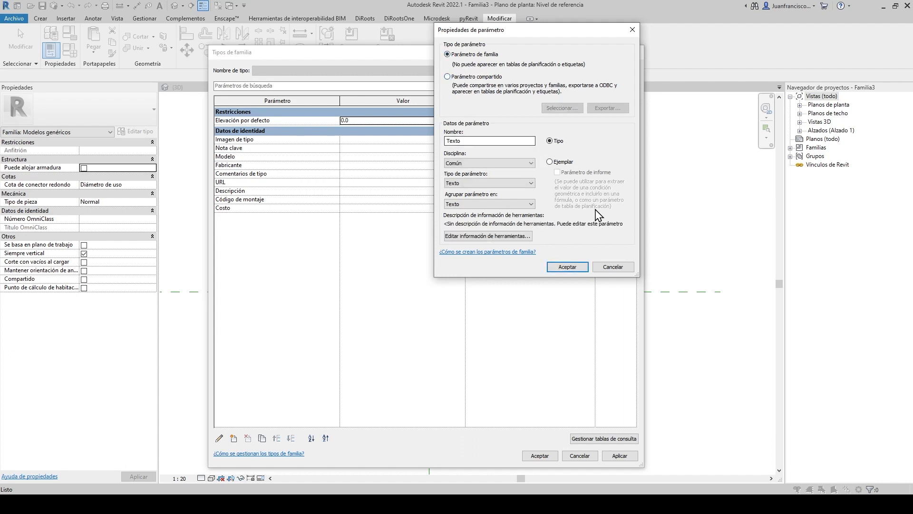
{"action": "left_click", "coordinate": [566, 267]}
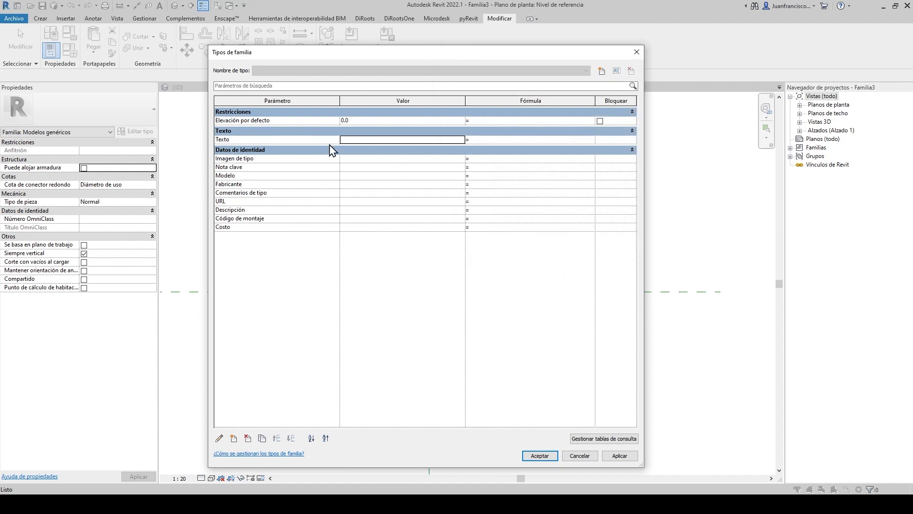
{"action": "left_click", "coordinate": [360, 139]}
{"action": "left_click", "coordinate": [367, 176]}
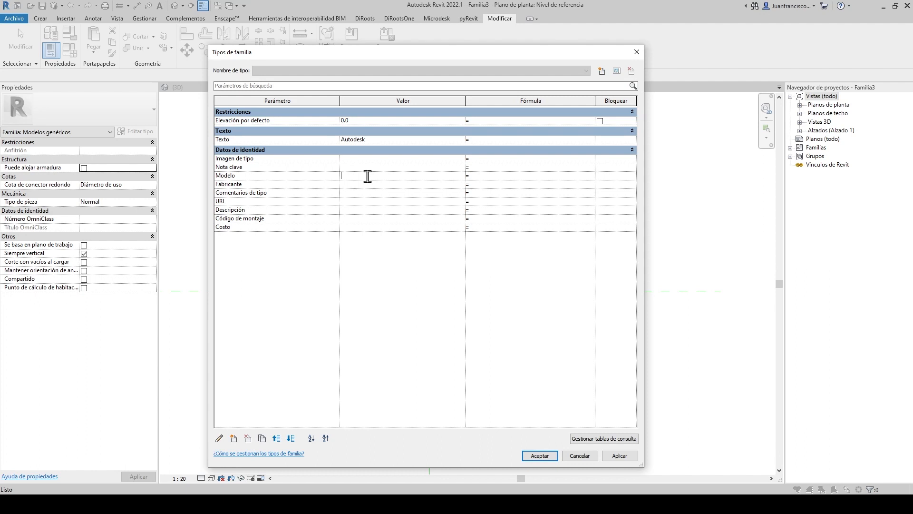
- Add a Longitud type parameter named Distancia lateral nueva, set it to 1 m, and accept the family types
{"action": "left_click", "coordinate": [234, 440]}
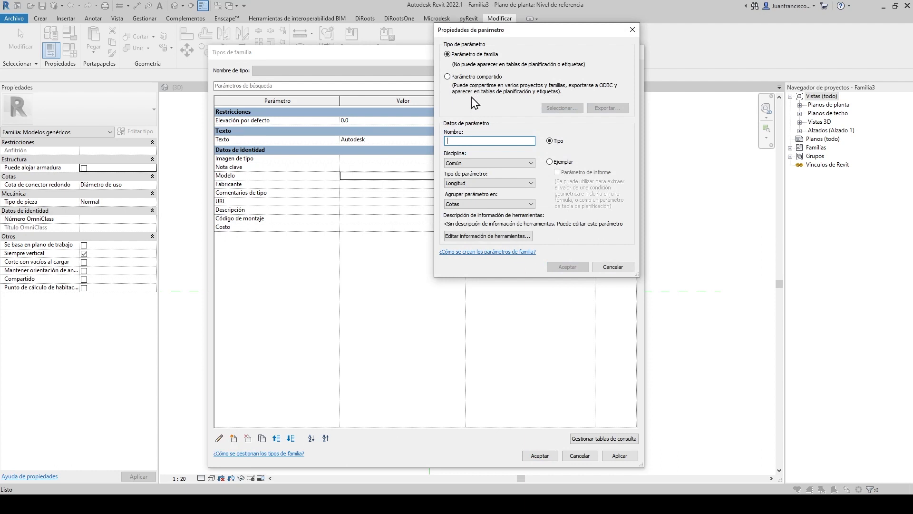
{"action": "type", "text": "Distancia lateral nueva"}
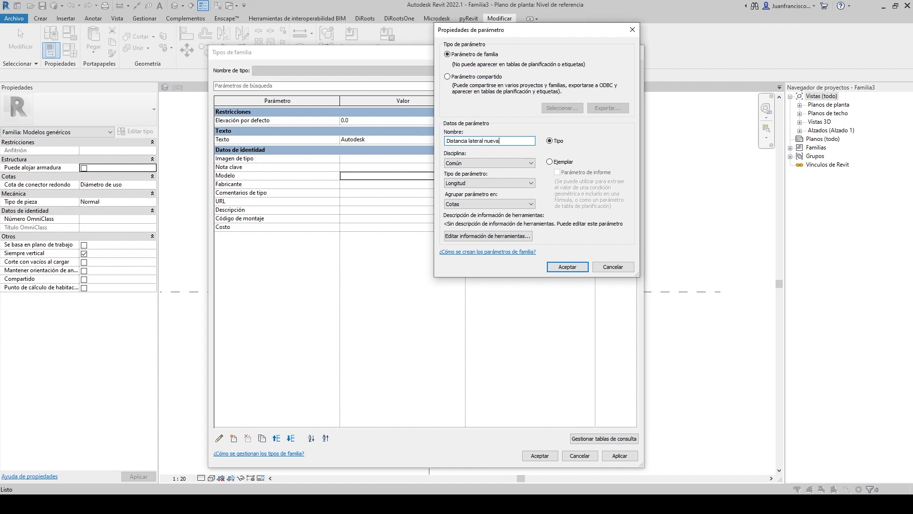
{"action": "left_click", "coordinate": [568, 267]}
{"action": "left_click", "coordinate": [359, 158]}
{"action": "mouse_move", "coordinate": [391, 54]}
{"action": "left_mouse_down"}
{"action": "mouse_move", "coordinate": [351, 194]}
{"action": "mouse_move", "coordinate": [338, 289]}
{"action": "left_mouse_up"}
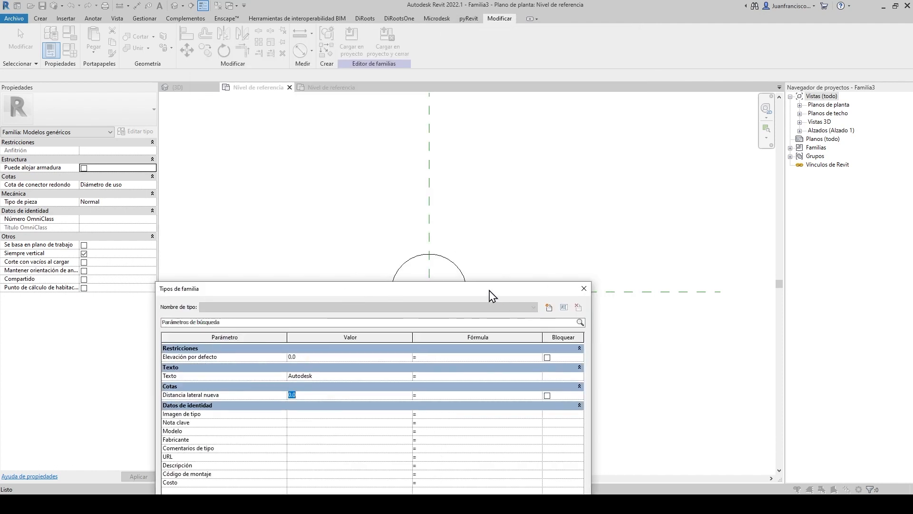
{"action": "left_click_drag", "start_coordinate": [489, 290], "coordinate": [464, 89]}
{"action": "type", "text": "1m"}
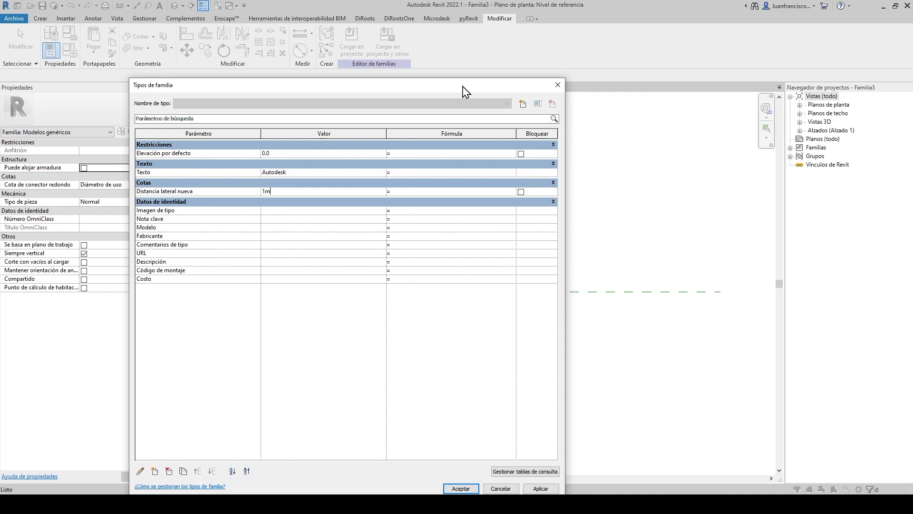
{"action": "left_click", "coordinate": [356, 227]}
{"action": "left_click", "coordinate": [459, 489]}
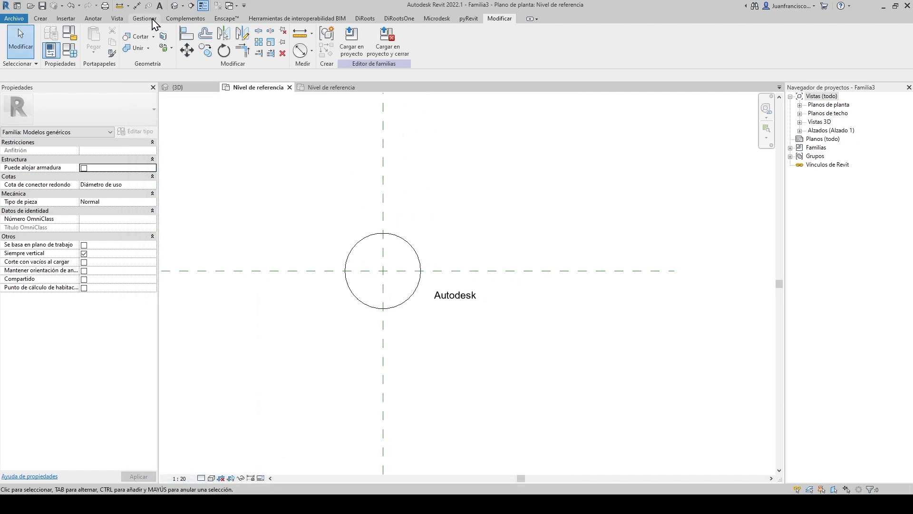
- Create the shared parameters file VIDEOAUTODESK.txt on the Escritorio
{"action": "left_click", "coordinate": [151, 19]}
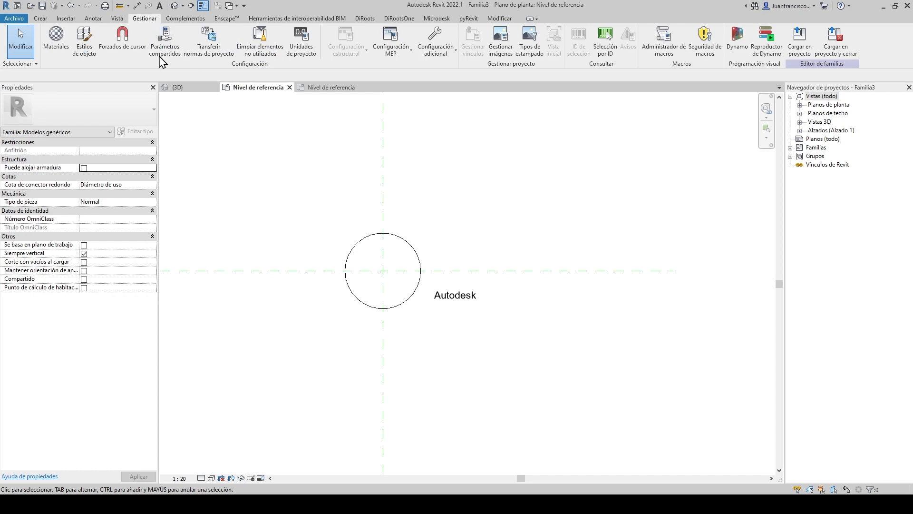
{"action": "left_click", "coordinate": [161, 47]}
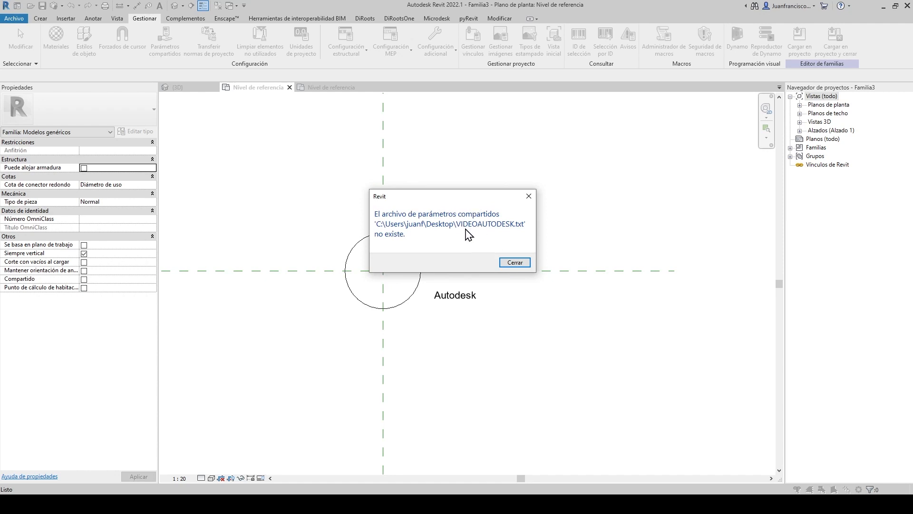
{"action": "left_click", "coordinate": [517, 265]}
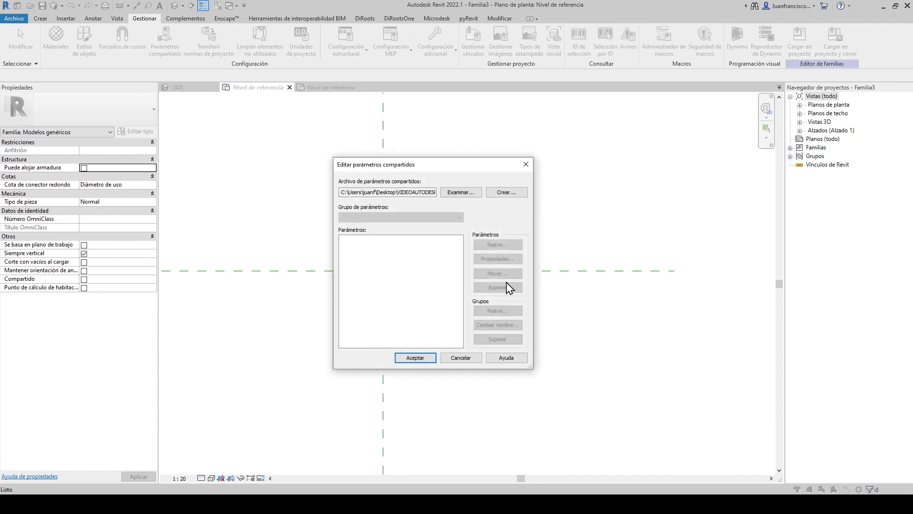
{"action": "left_click", "coordinate": [493, 196]}
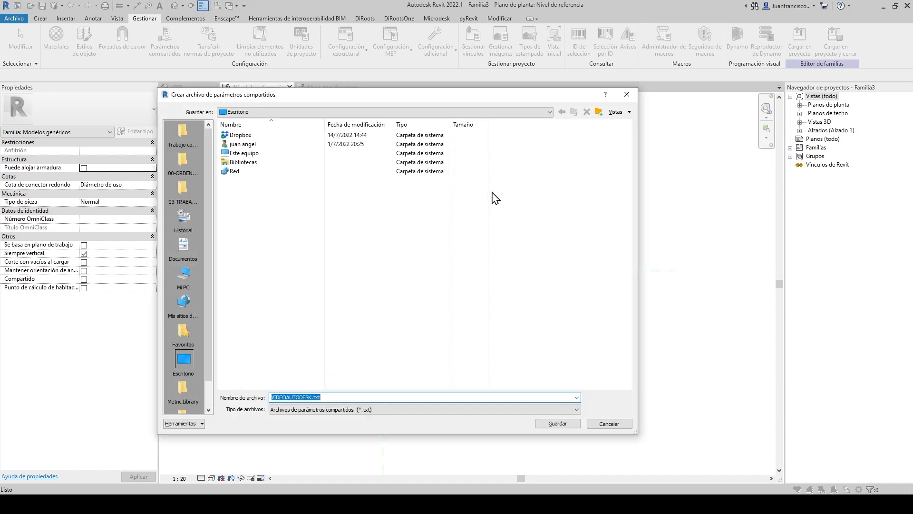
{"action": "left_click", "coordinate": [577, 424]}
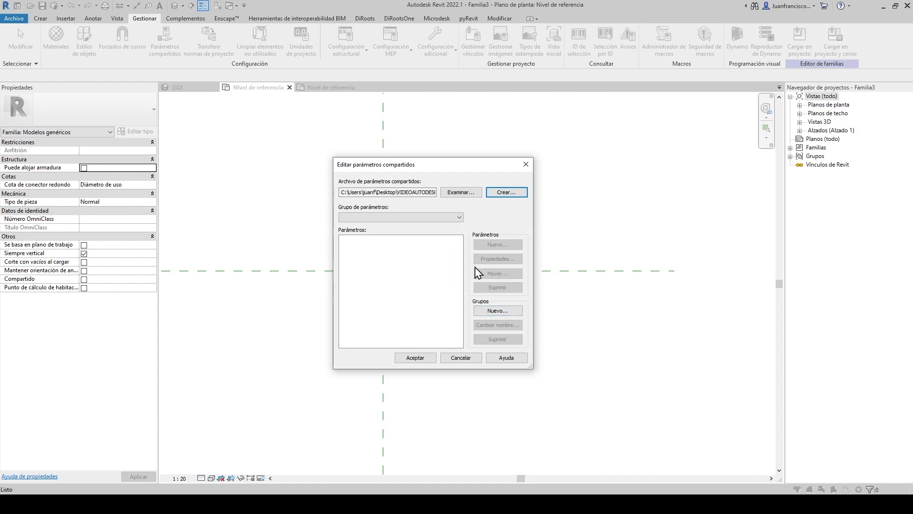
- Create a new shared parameter group named Tips y trucos
{"action": "left_click", "coordinate": [380, 219]}
{"action": "left_click", "coordinate": [380, 217]}
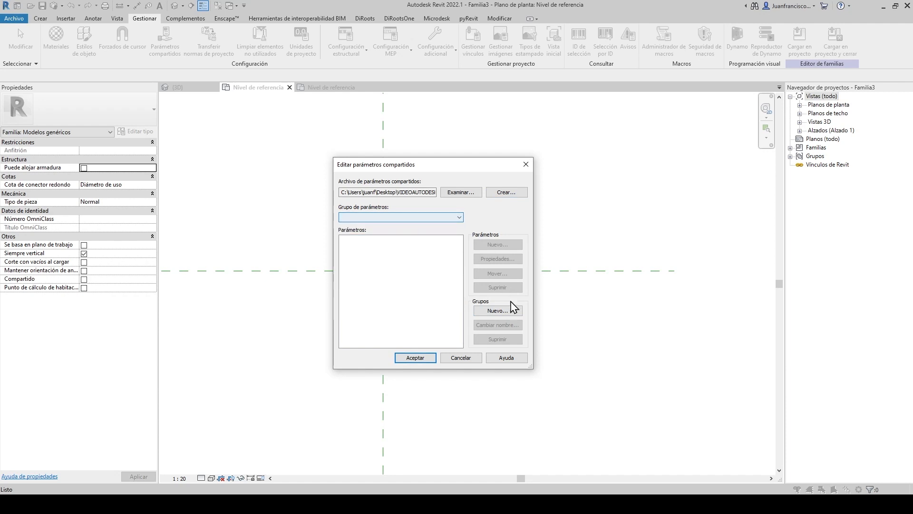
{"action": "left_click", "coordinate": [509, 314]}
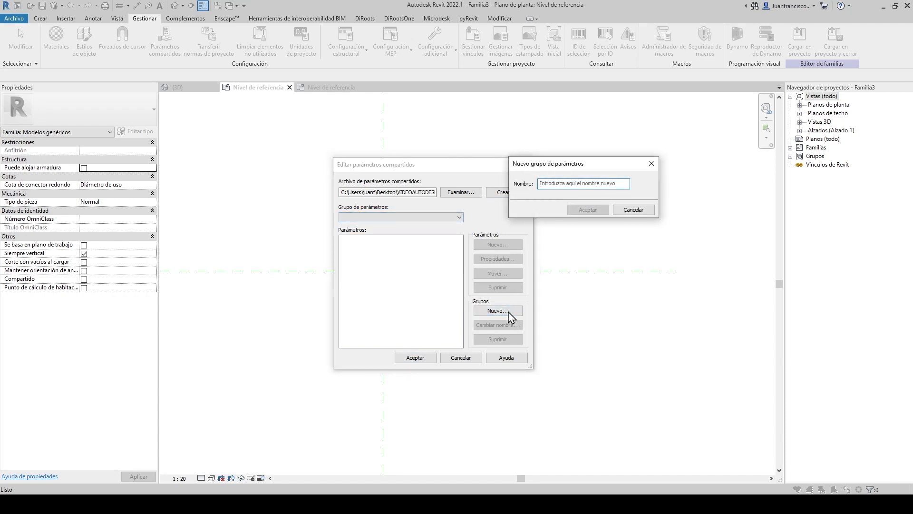
{"action": "type", "text": "Tips y trucos"}
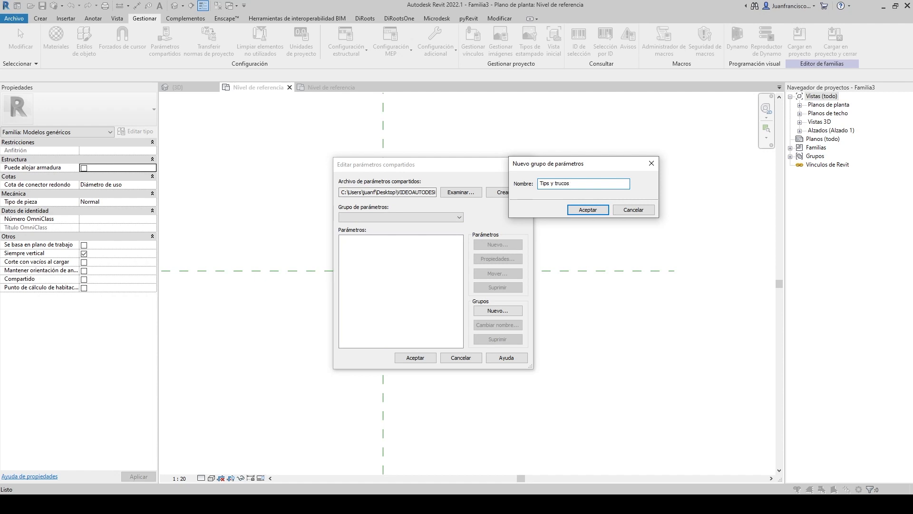
{"action": "left_click", "coordinate": [587, 211]}
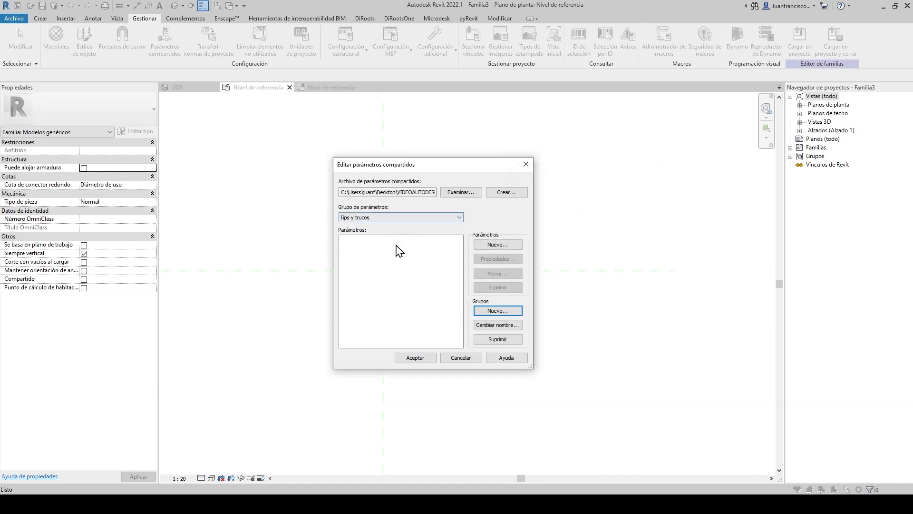
- Add a Longitud shared parameter named Distancia lateral to the Tips y trucos group
{"action": "left_click", "coordinate": [490, 247]}
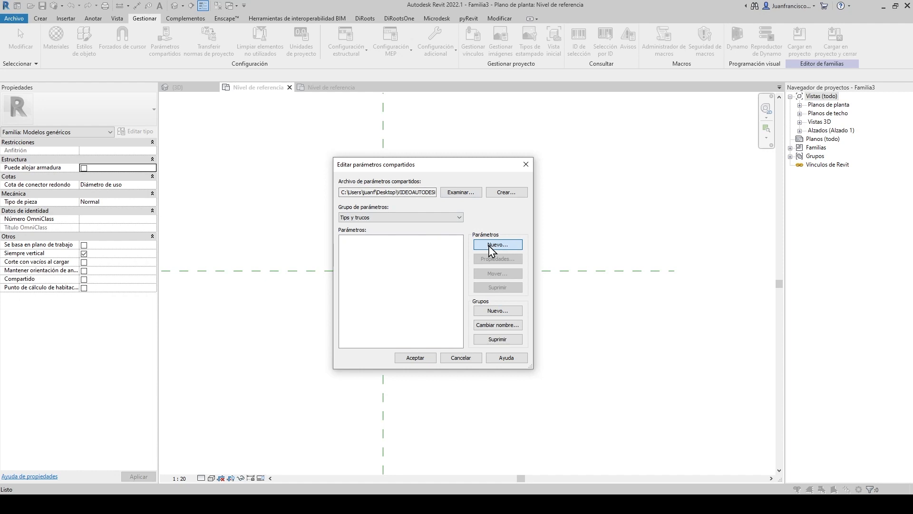
{"action": "type", "text": "Distancia lateral"}
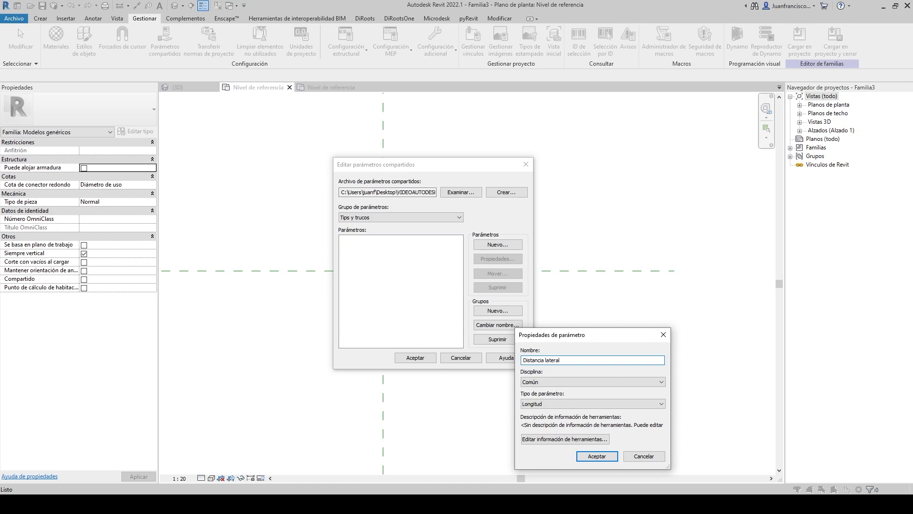
{"action": "left_click", "coordinate": [596, 456]}
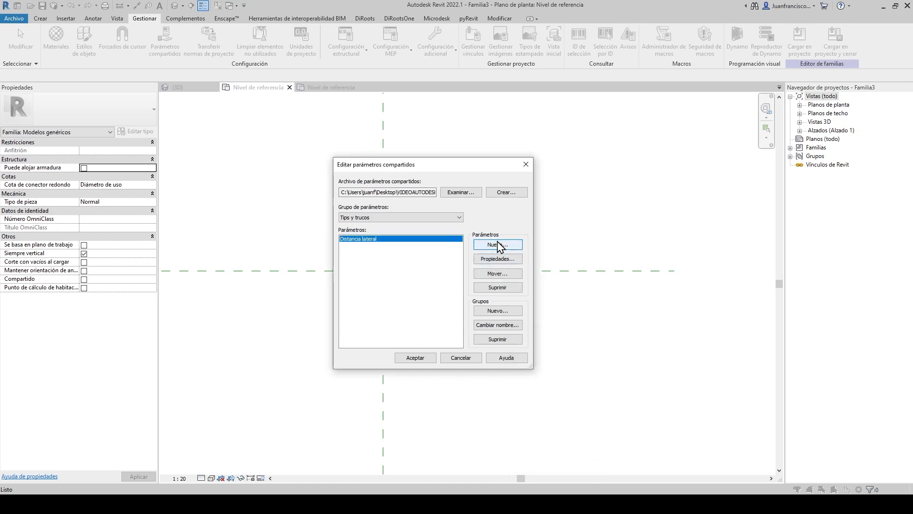
- Add a shared parameter named Autodesk of type Texto to the same group and accept the shared parameter edits
{"action": "left_click", "coordinate": [498, 245]}
{"action": "type", "text": "Autodesk"}
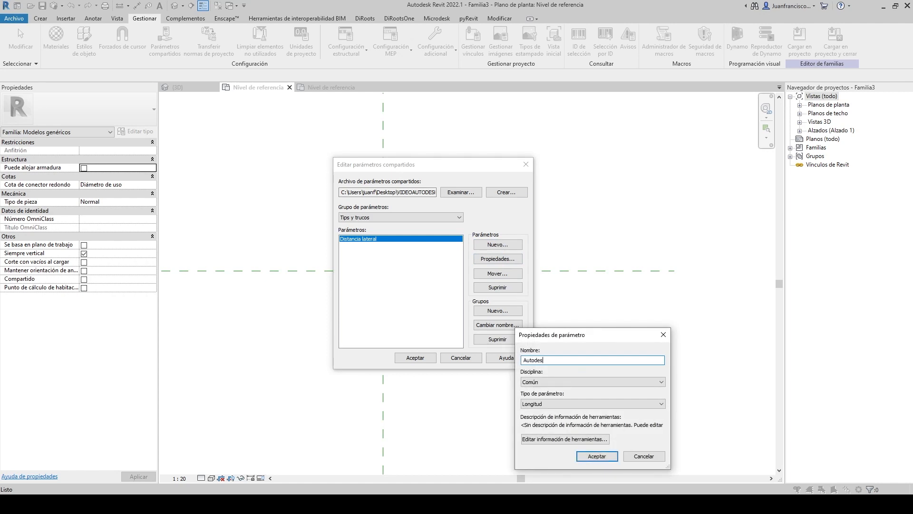
{"action": "left_click", "coordinate": [546, 404]}
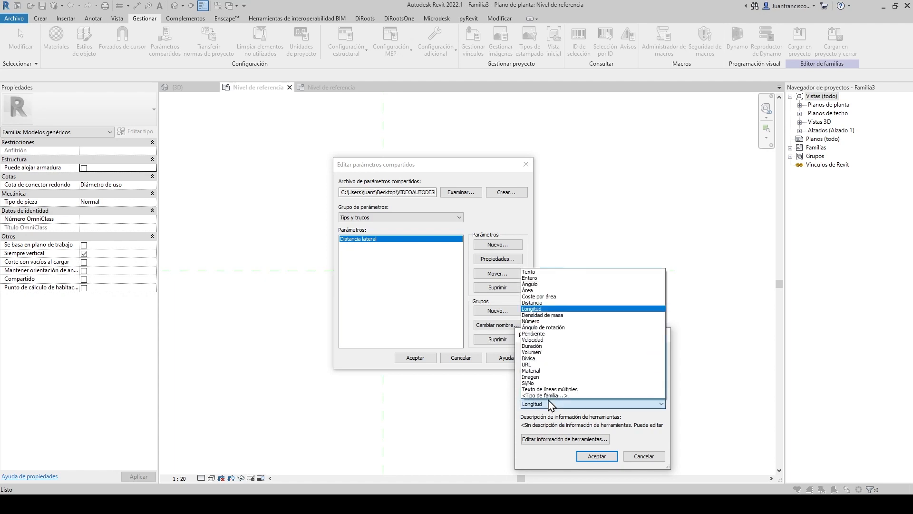
{"action": "left_click", "coordinate": [533, 271]}
{"action": "left_click", "coordinate": [590, 456]}
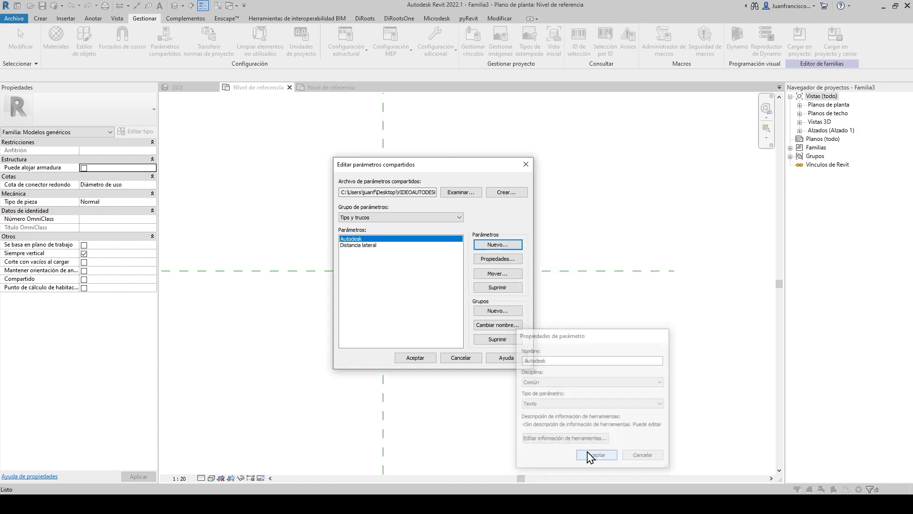
{"action": "left_click", "coordinate": [412, 358]}
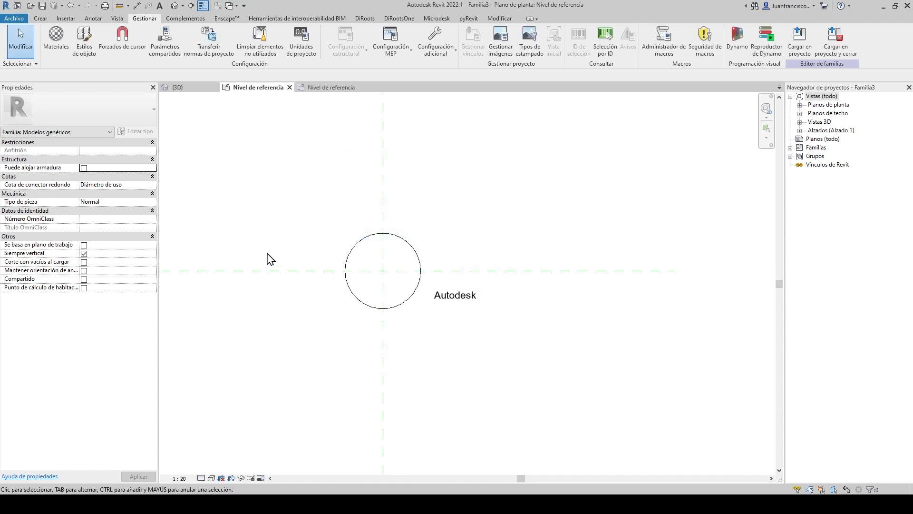
- Review the shared parameters and the family types again, leaving both without changes
{"action": "left_click", "coordinate": [165, 39]}
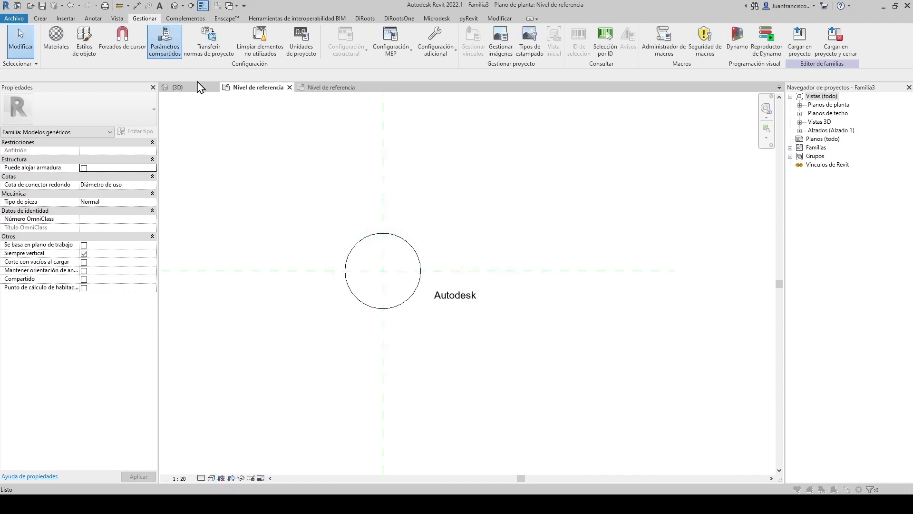
{"action": "left_click_drag", "start_coordinate": [394, 192], "coordinate": [512, 184]}
{"action": "left_click", "coordinate": [526, 164]}
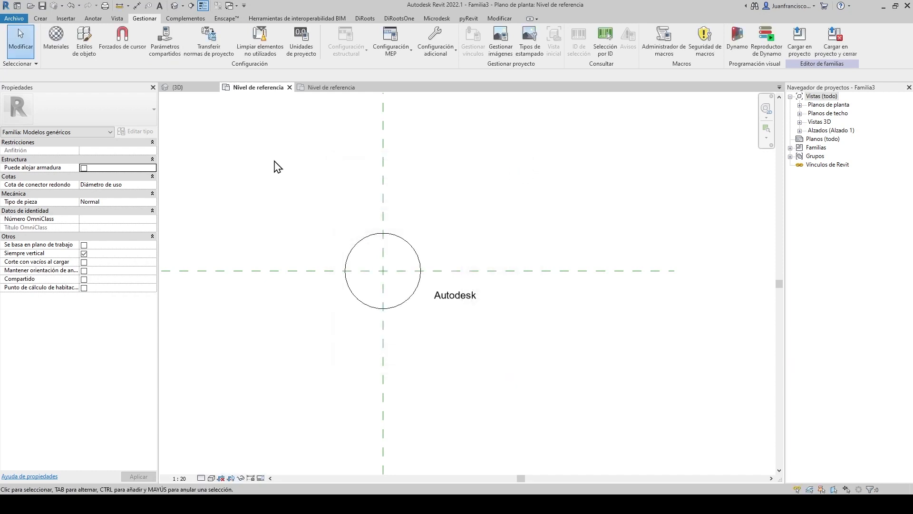
{"action": "left_click", "coordinate": [40, 18]}
{"action": "left_click", "coordinate": [69, 50]}
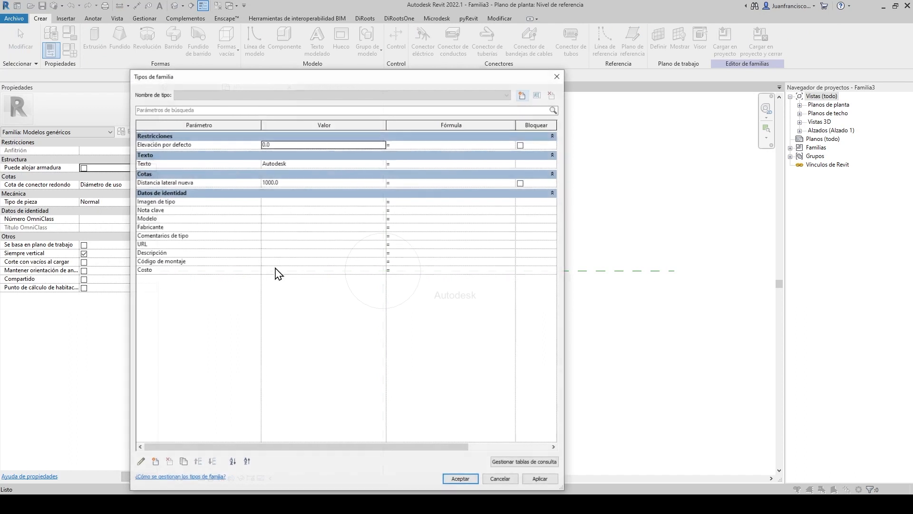
{"action": "left_click", "coordinate": [501, 479]}
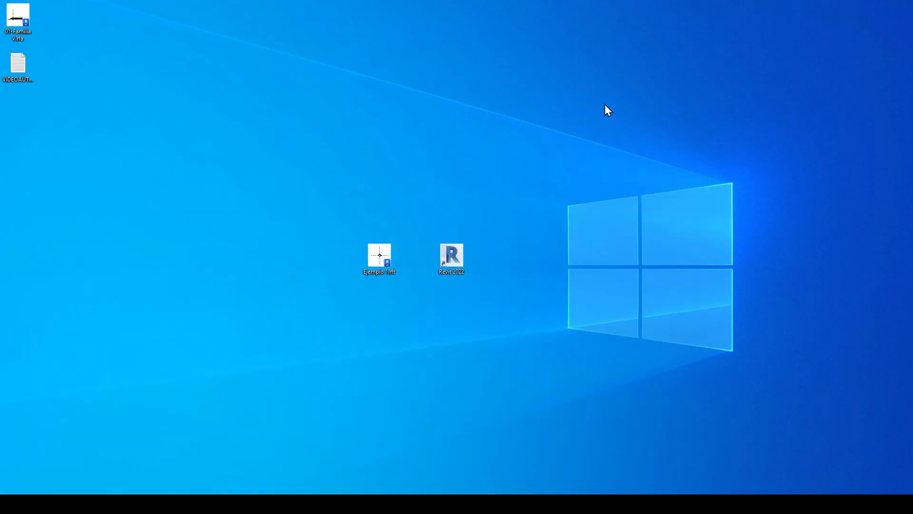
- Move VIDEOAUTODESK.txt beside the template file in the middle of the desktop and open it in Notepad
{"action": "left_click_drag", "start_coordinate": [20, 66], "coordinate": [312, 253]}
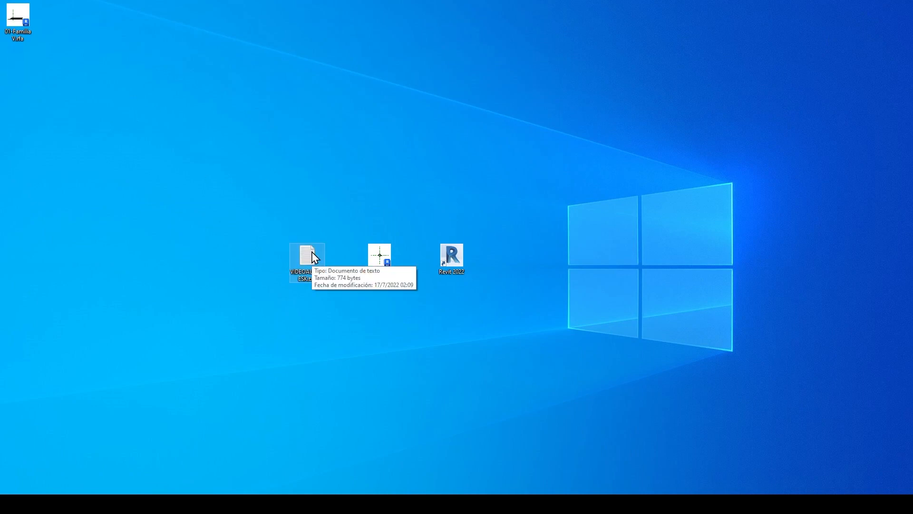
{"action": "right_click", "coordinate": [312, 252]}
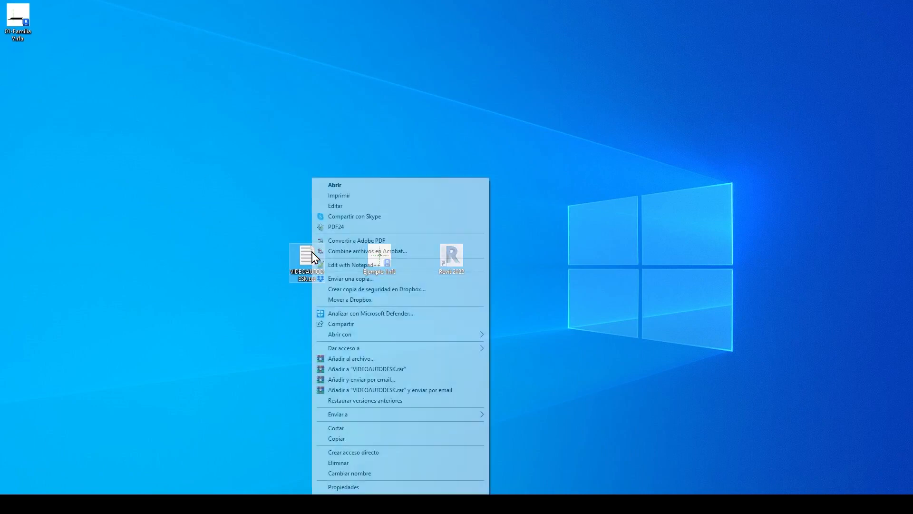
{"action": "left_click", "coordinate": [335, 185]}
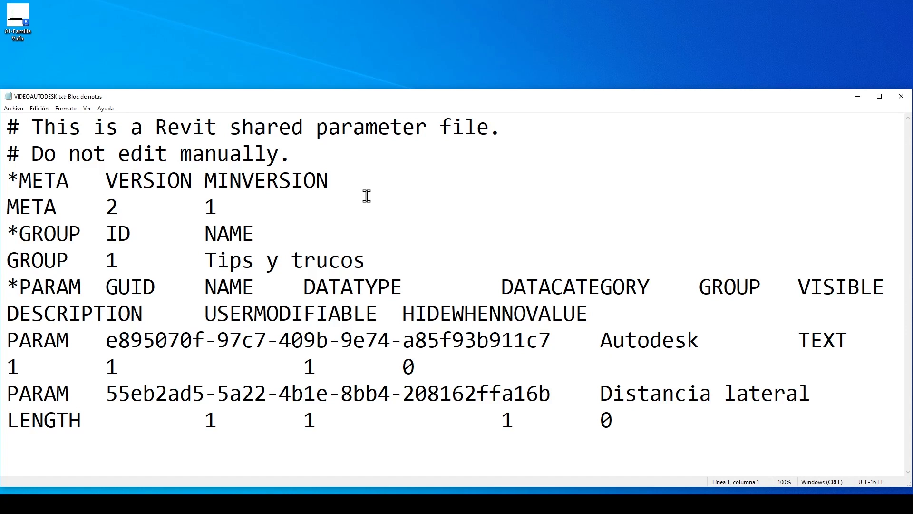
- Examine the manual-editing warning and the names and data types of the Autodesk and Distancia lateral parameters
{"action": "left_click_drag", "start_coordinate": [332, 159], "coordinate": [7, 144]}
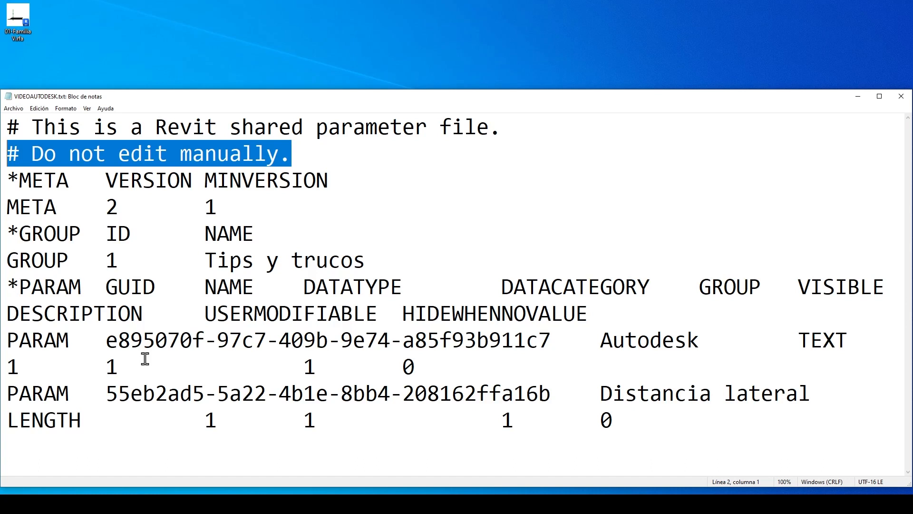
{"action": "left_click_drag", "start_coordinate": [7, 339], "coordinate": [693, 363]}
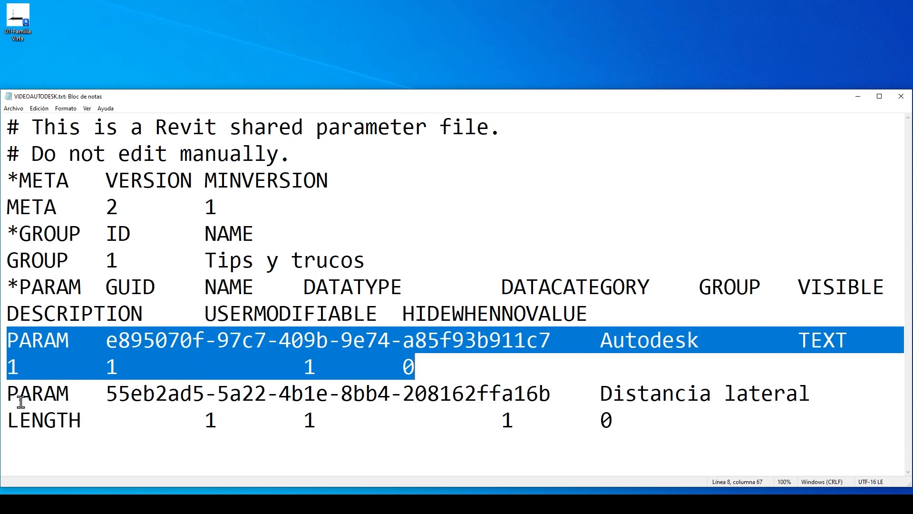
{"action": "left_click", "coordinate": [25, 363]}
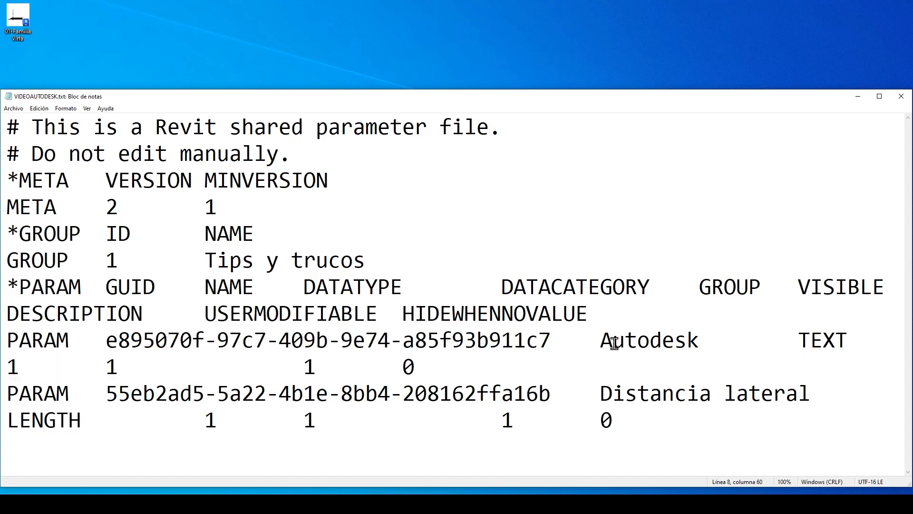
{"action": "left_click_drag", "start_coordinate": [602, 341], "coordinate": [711, 339]}
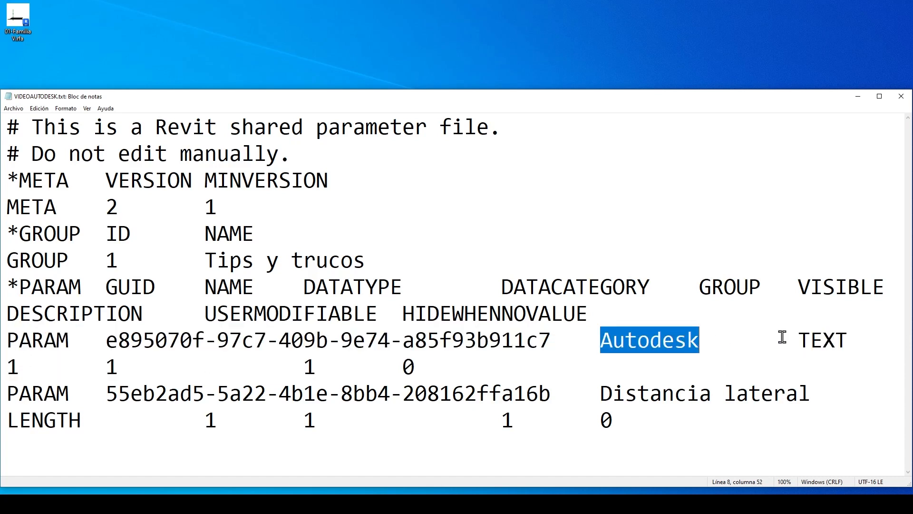
{"action": "left_click_drag", "start_coordinate": [602, 393], "coordinate": [800, 395]}
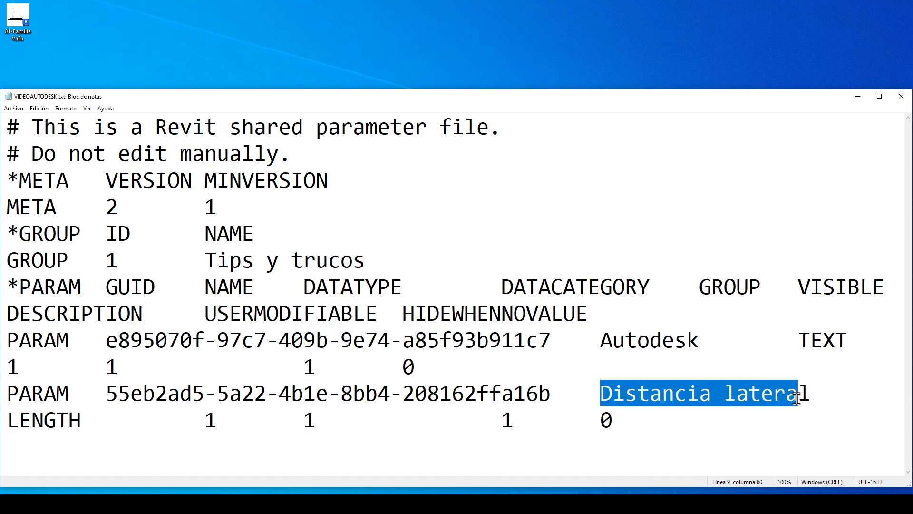
{"action": "left_click_drag", "start_coordinate": [87, 425], "coordinate": [5, 420]}
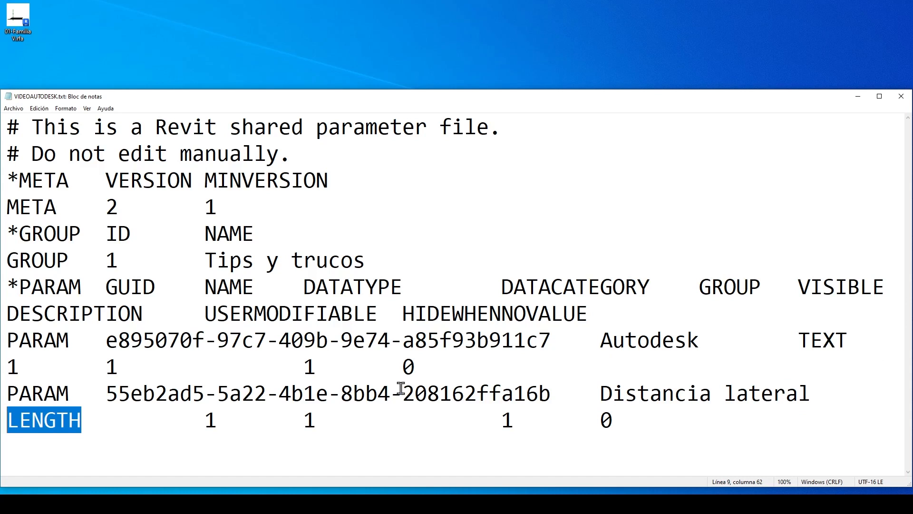
{"action": "left_click", "coordinate": [95, 364]}
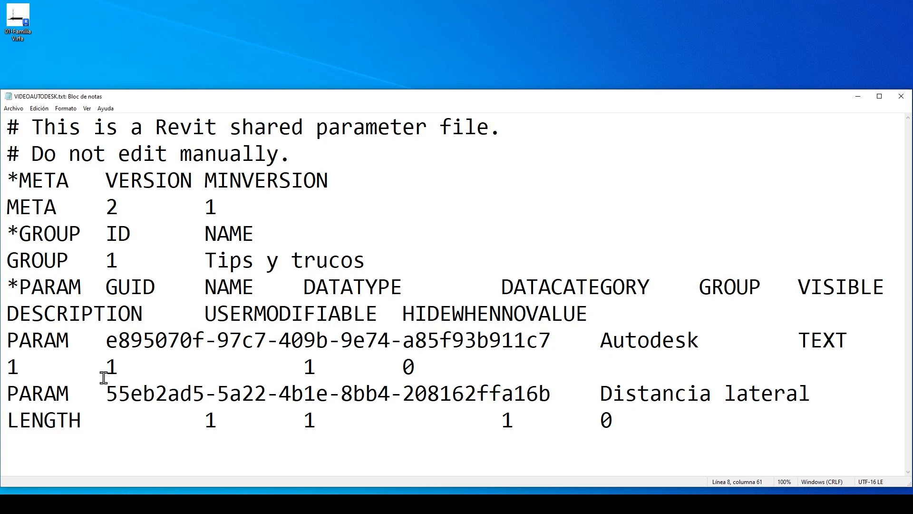
- Compare the flag values of both parameters with the VISIBLE column in the header
{"action": "left_click_drag", "start_coordinate": [8, 367], "coordinate": [411, 354]}
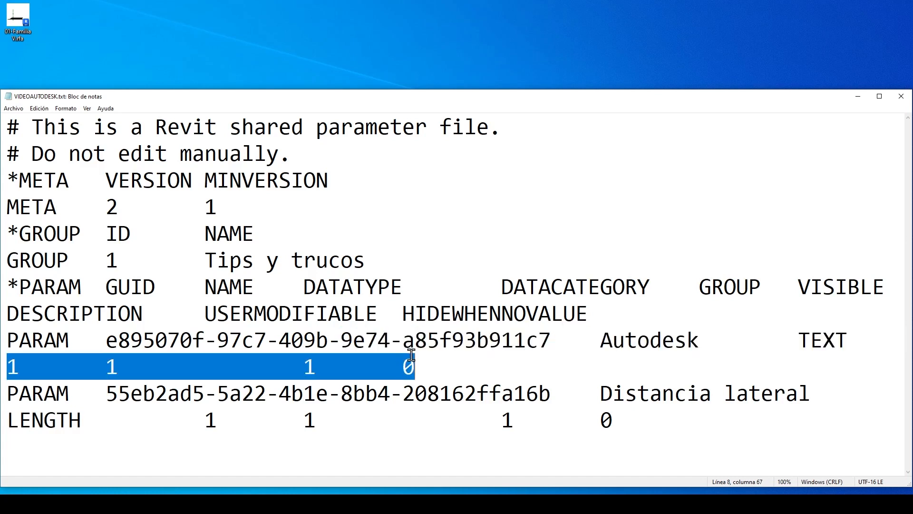
{"action": "left_click_drag", "start_coordinate": [202, 420], "coordinate": [612, 419]}
{"action": "left_click", "coordinate": [205, 366]}
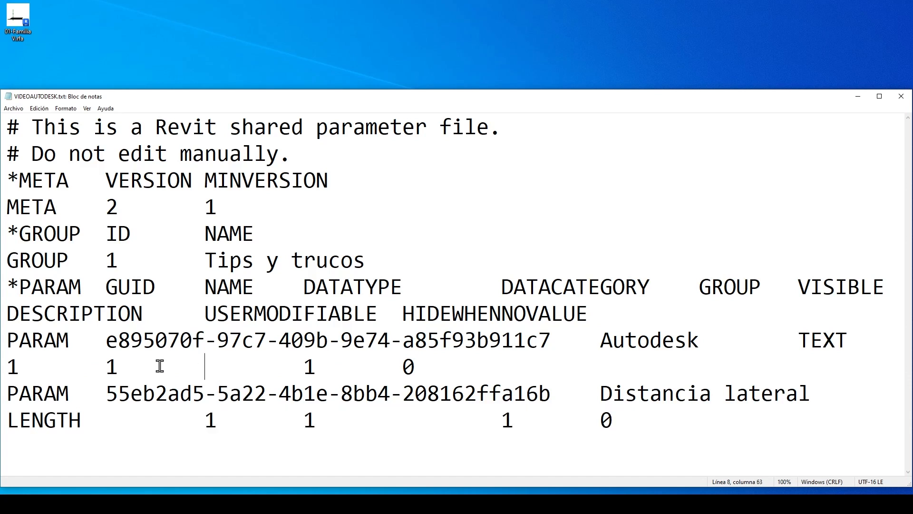
{"action": "left_click_drag", "start_coordinate": [105, 367], "coordinate": [120, 368]}
{"action": "left_click_drag", "start_coordinate": [304, 420], "coordinate": [316, 420]}
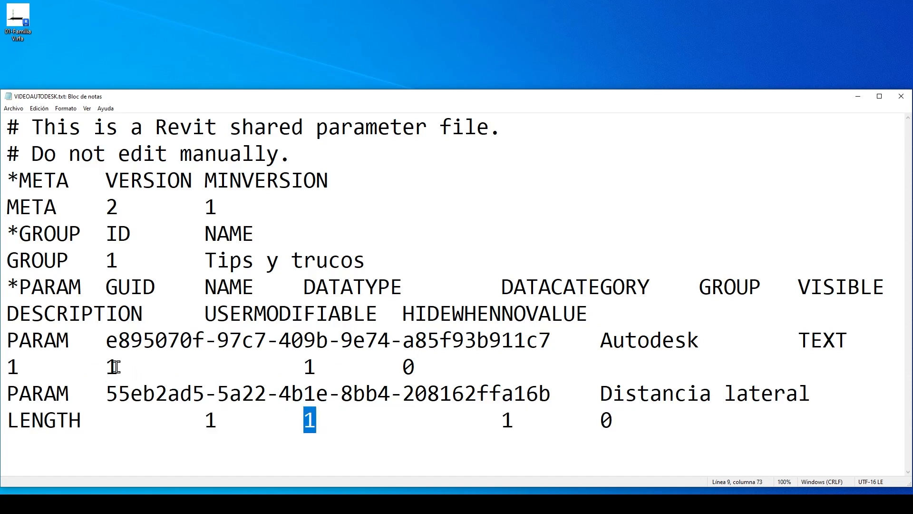
{"action": "left_click_drag", "start_coordinate": [119, 367], "coordinate": [107, 367]}
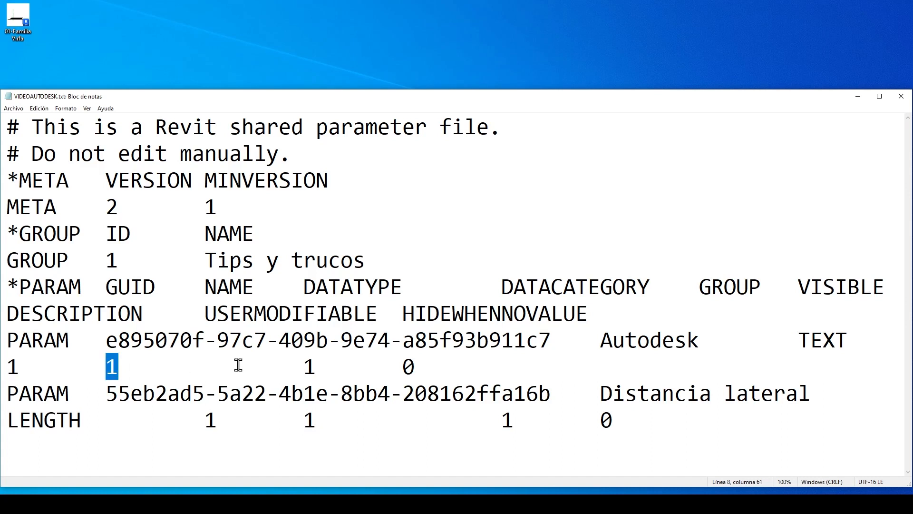
{"action": "left_click_drag", "start_coordinate": [798, 288], "coordinate": [881, 288]}
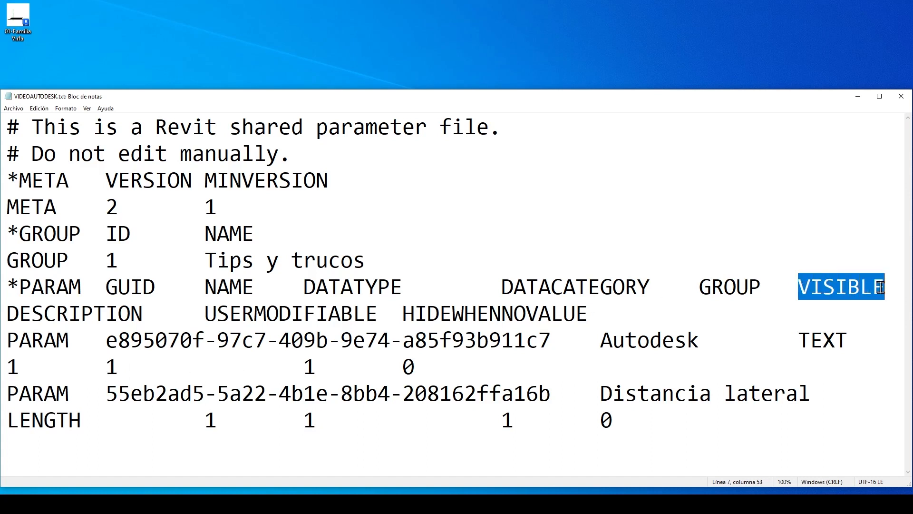
{"action": "left_click", "coordinate": [122, 366]}
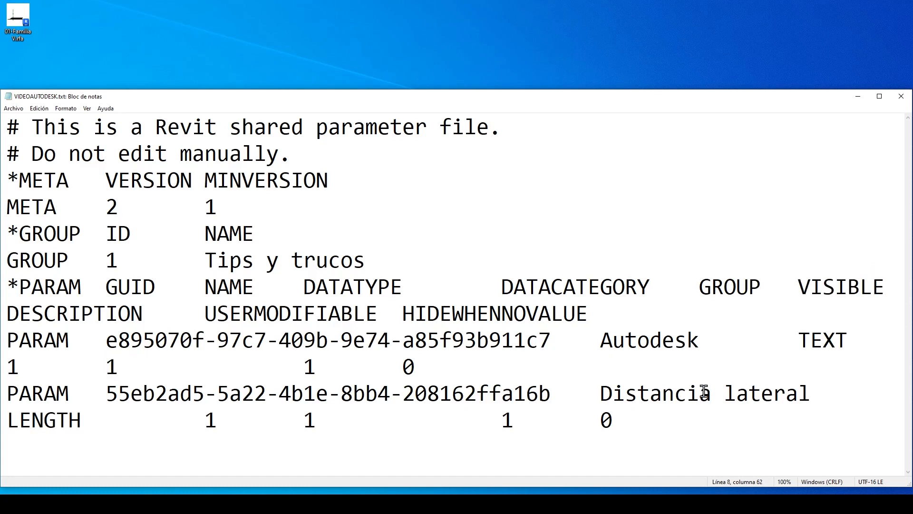
- Set the VISIBLE value of the Distancia lateral parameter to 0
{"action": "double_click", "coordinate": [211, 420]}
{"action": "left_click", "coordinate": [316, 420]}
{"action": "double_click", "coordinate": [309, 420]}
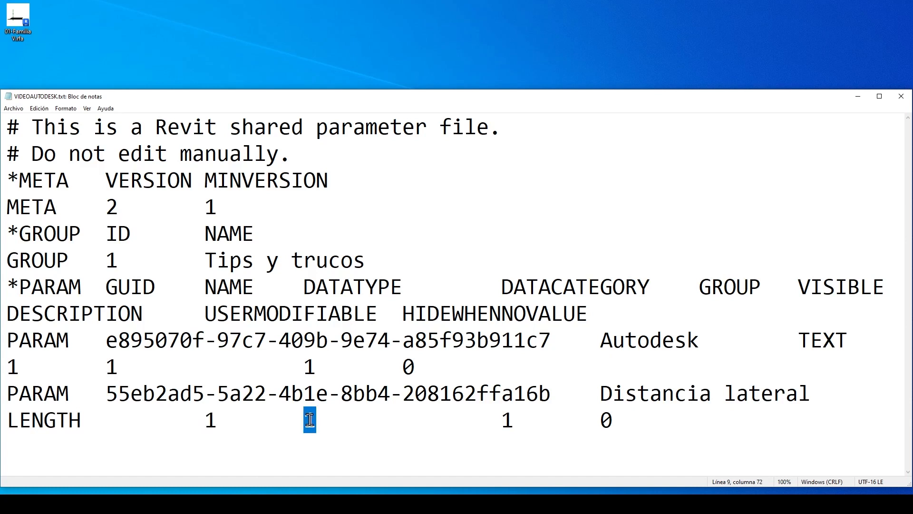
{"action": "type", "text": "0"}
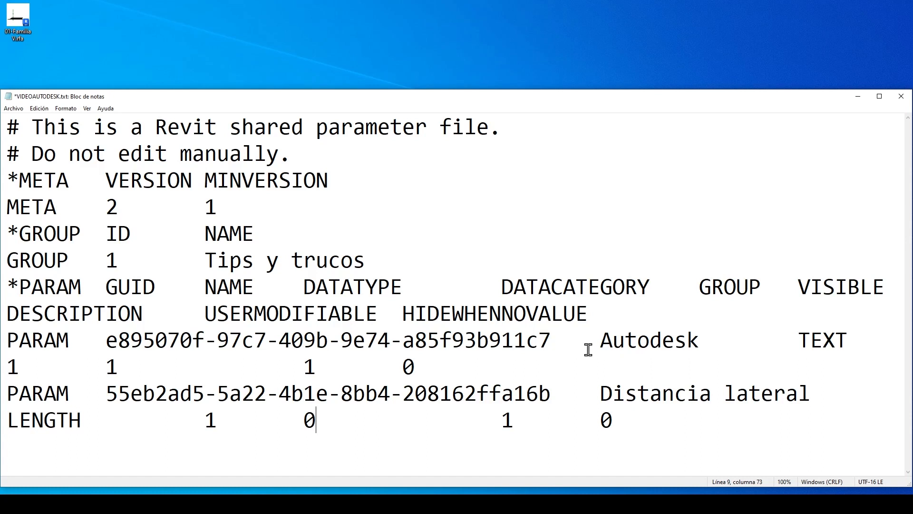
- Set the USERMODIFIABLE value of the Autodesk text parameter to 0
{"action": "left_click_drag", "start_coordinate": [303, 367], "coordinate": [312, 368]}
{"action": "left_click_drag", "start_coordinate": [119, 367], "coordinate": [109, 367]}
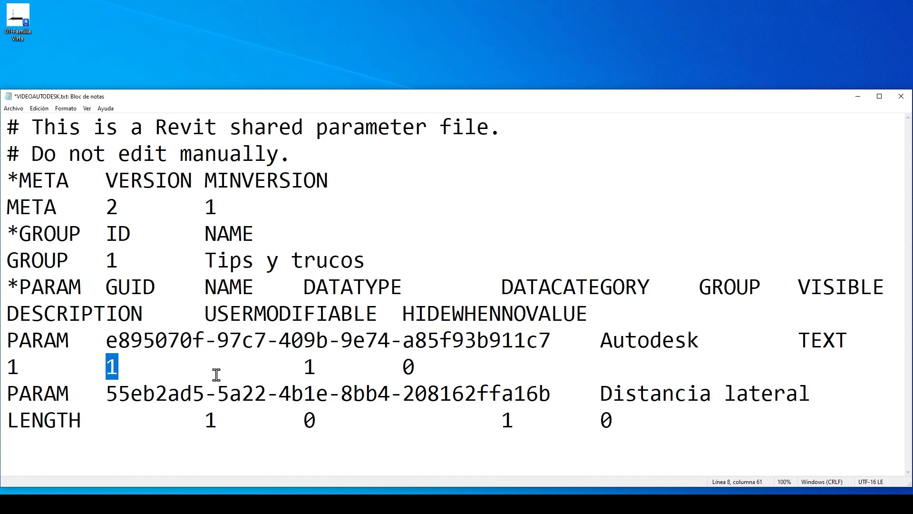
{"action": "left_click_drag", "start_coordinate": [304, 367], "coordinate": [312, 368]}
{"action": "type", "text": "0"}
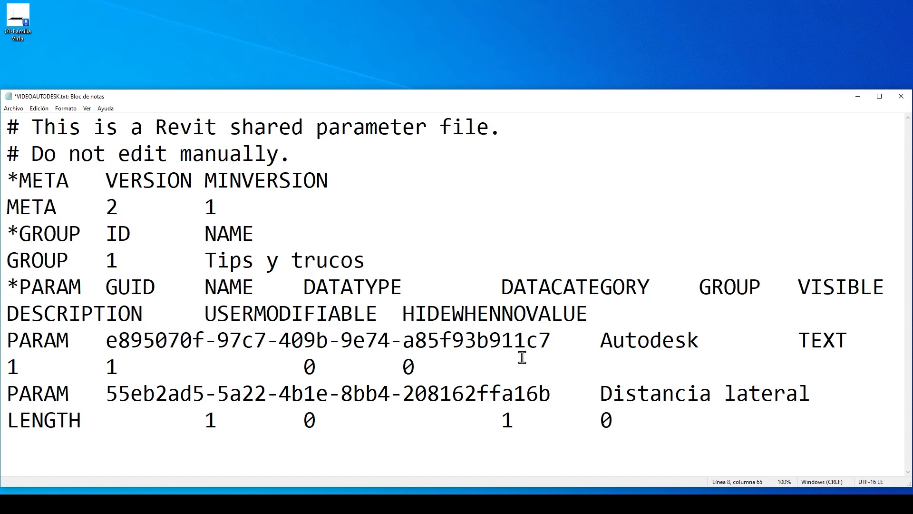
{"action": "left_click_drag", "start_coordinate": [205, 314], "coordinate": [361, 316]}
{"action": "left_click", "coordinate": [361, 316]}
- Save the shared parameter text file and close it
{"action": "left_click", "coordinate": [12, 110]}
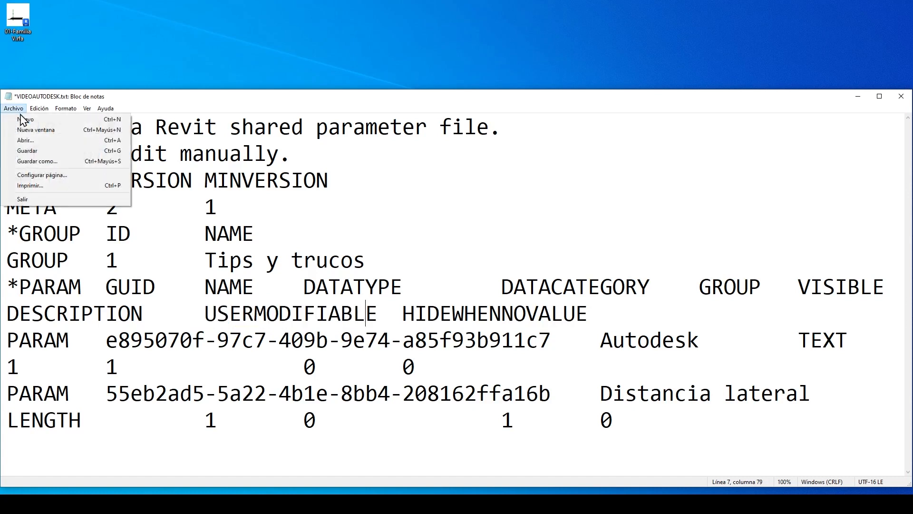
{"action": "left_click", "coordinate": [30, 149]}
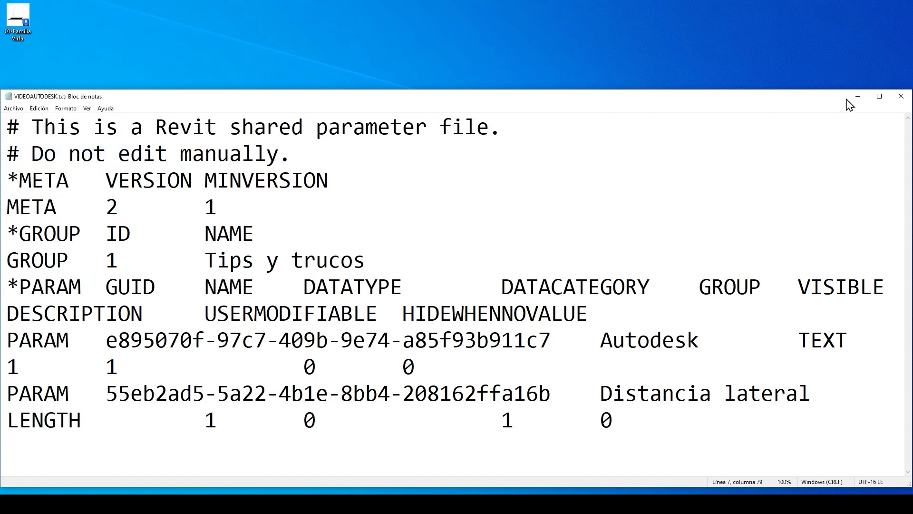
{"action": "left_click", "coordinate": [901, 97]}
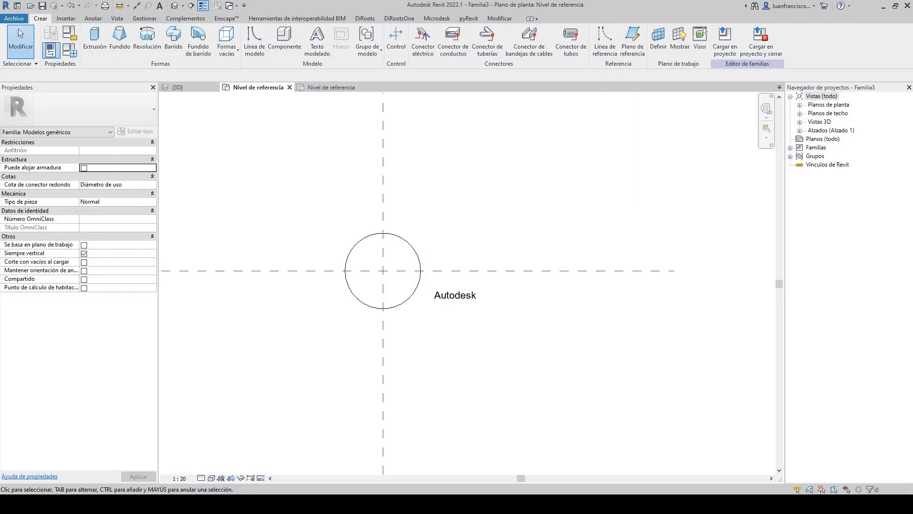
- In Revit's family types, replace the Distancia lateral nueva parameter with the shared parameter Distancia lateral, as a Tipo parameter grouped under Cotas
{"action": "left_click", "coordinate": [65, 55]}
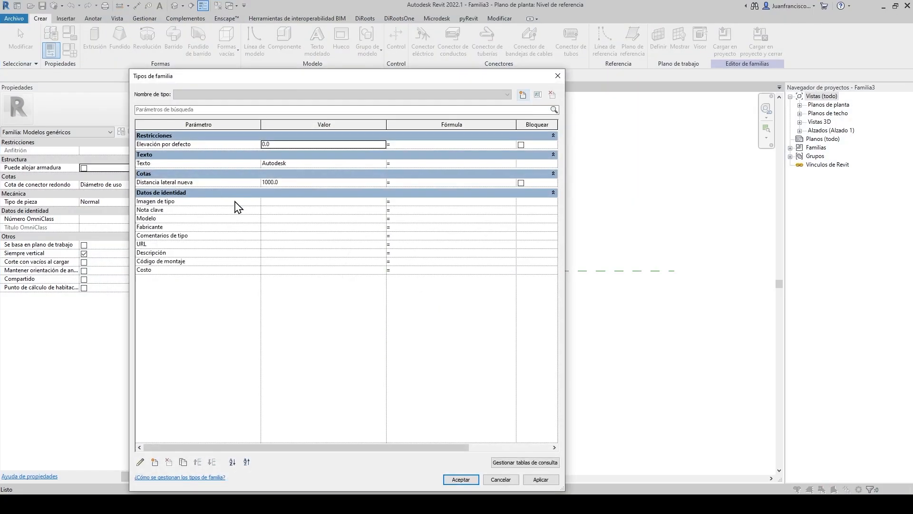
{"action": "left_click", "coordinate": [189, 183]}
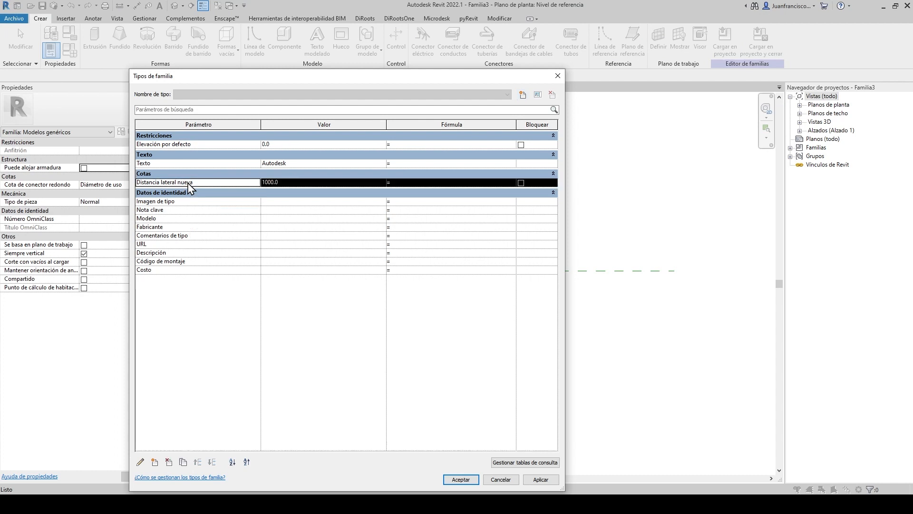
{"action": "left_click", "coordinate": [141, 462]}
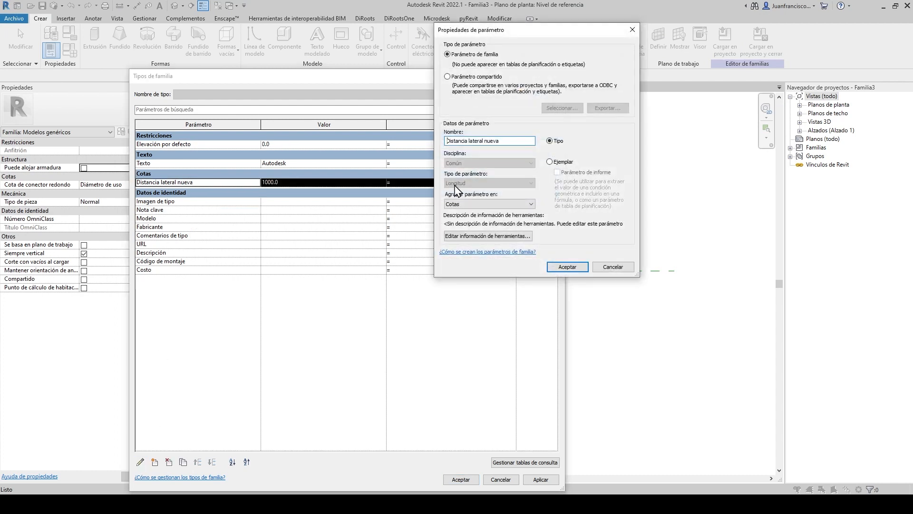
{"action": "left_click", "coordinate": [478, 76]}
{"action": "left_click", "coordinate": [561, 108]}
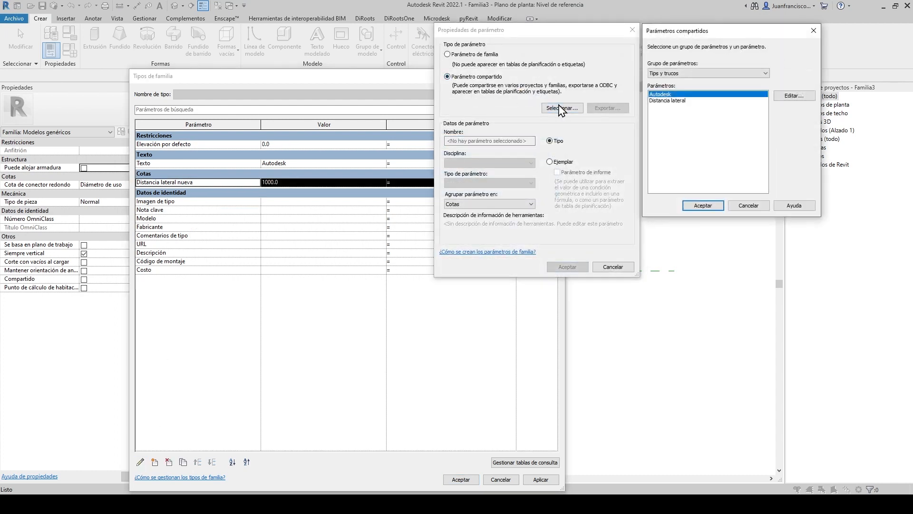
{"action": "left_click", "coordinate": [668, 101]}
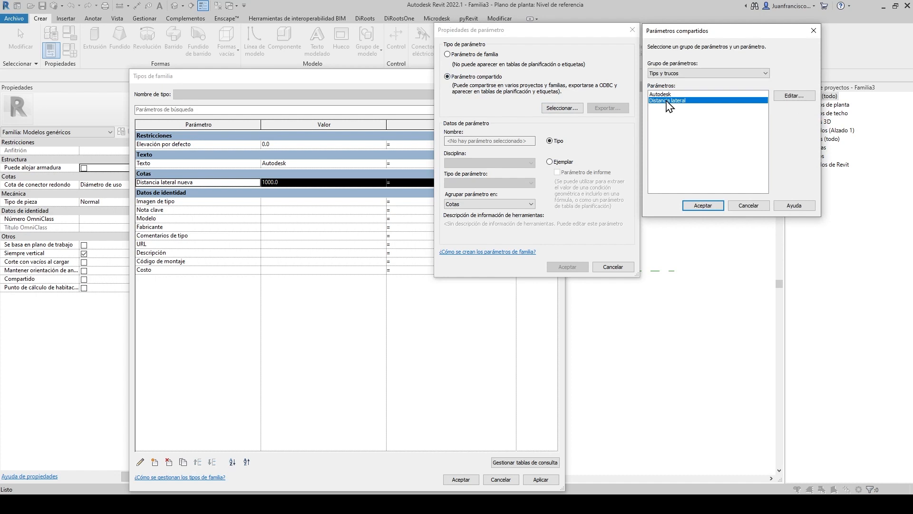
{"action": "left_click", "coordinate": [703, 205]}
{"action": "left_click", "coordinate": [562, 163]}
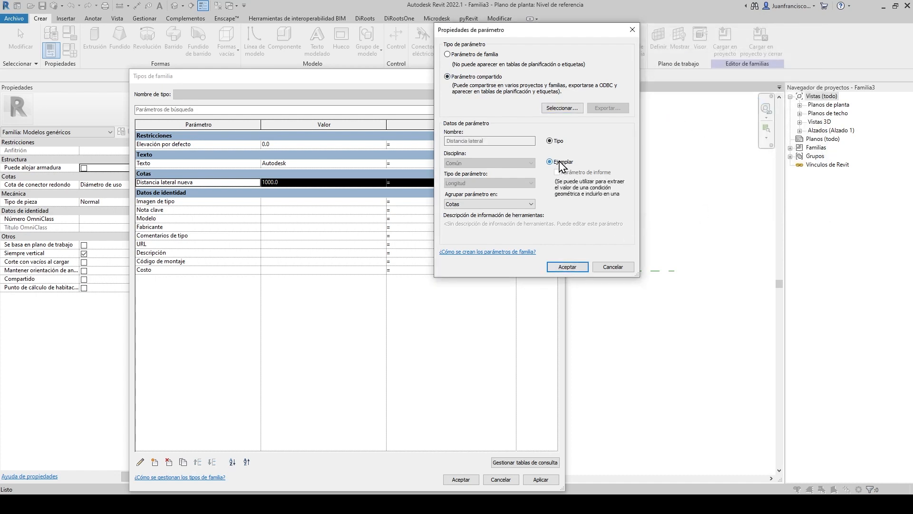
{"action": "left_click", "coordinate": [552, 141]}
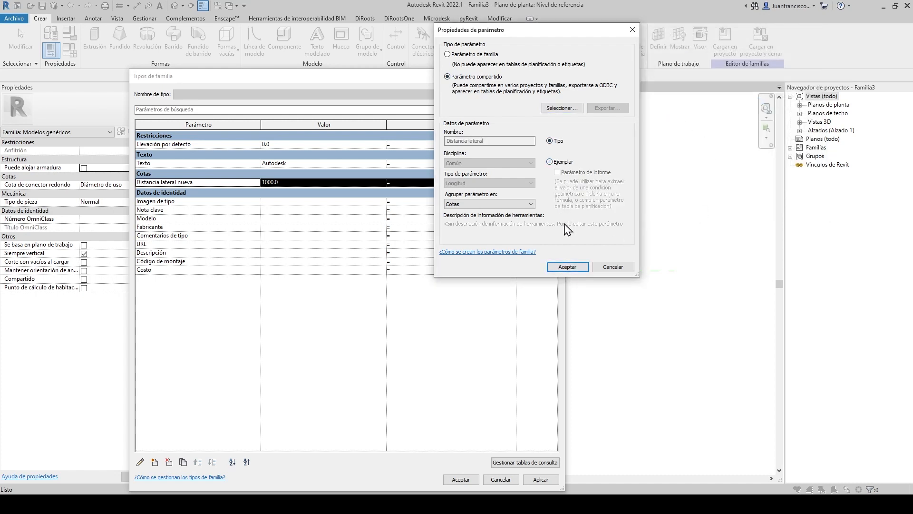
{"action": "left_click", "coordinate": [567, 266]}
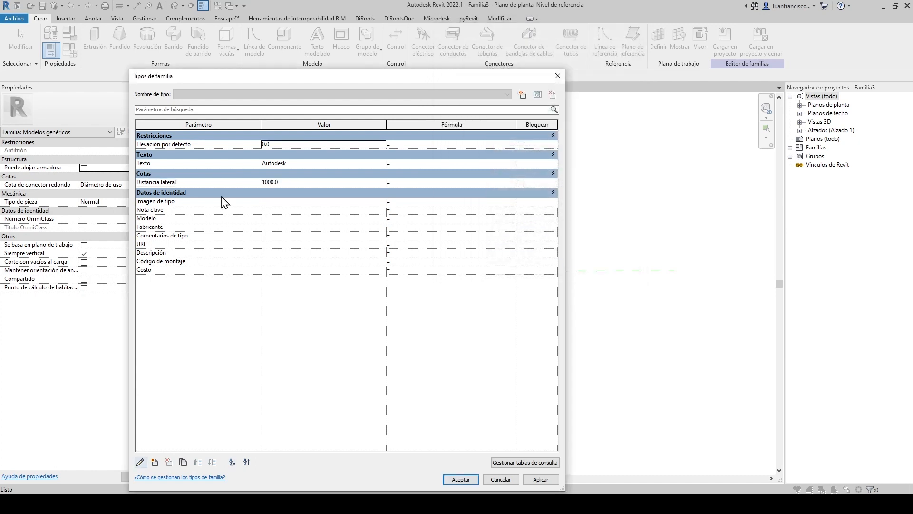
- Replace the Texto family parameter with the shared parameter Autodesk from the Tips y trucos group
{"action": "left_click", "coordinate": [200, 166]}
{"action": "left_click", "coordinate": [140, 462]}
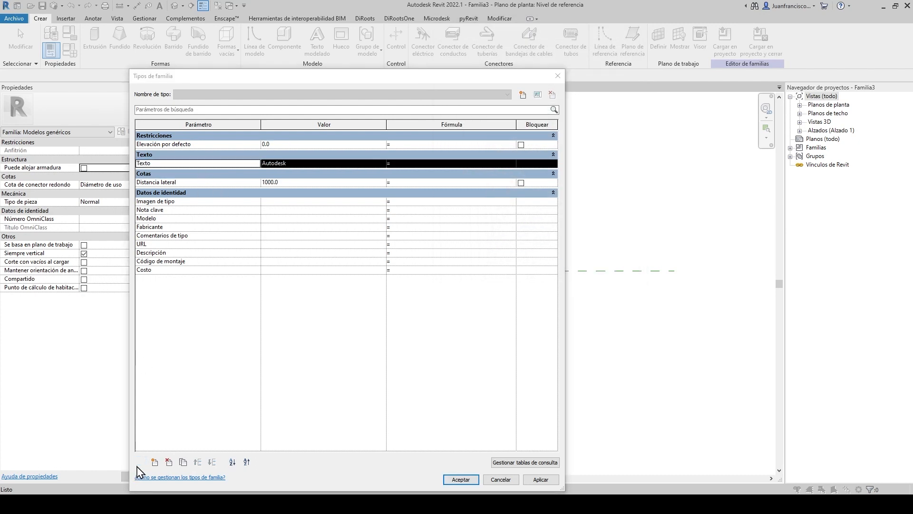
{"action": "left_click", "coordinate": [489, 76]}
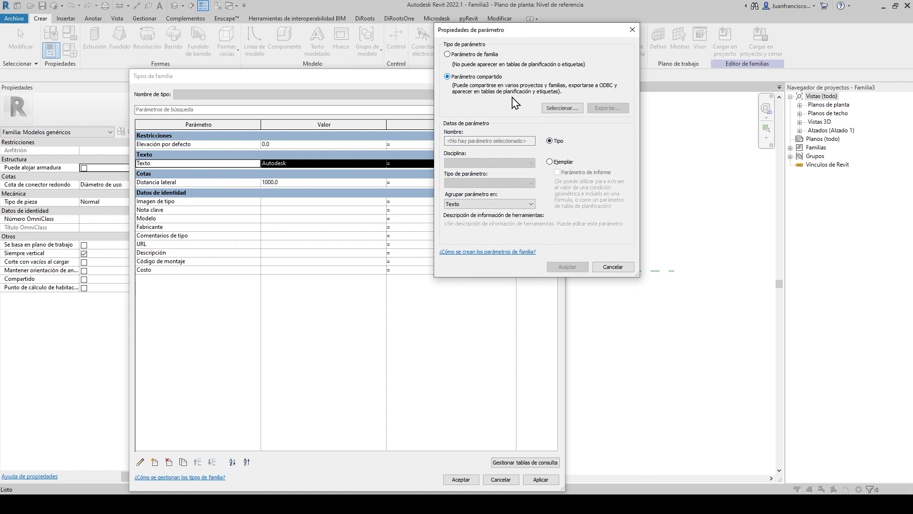
{"action": "left_click", "coordinate": [573, 108]}
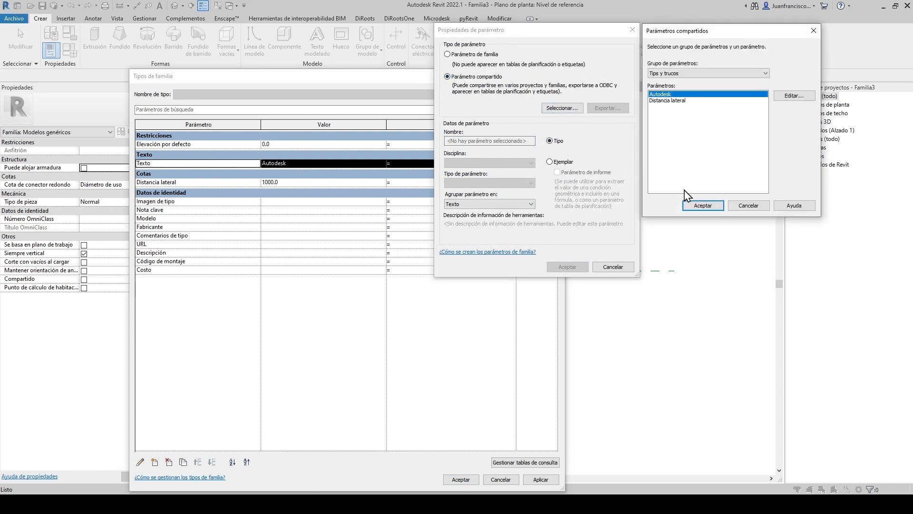
{"action": "left_click", "coordinate": [703, 205]}
{"action": "left_click", "coordinate": [569, 267]}
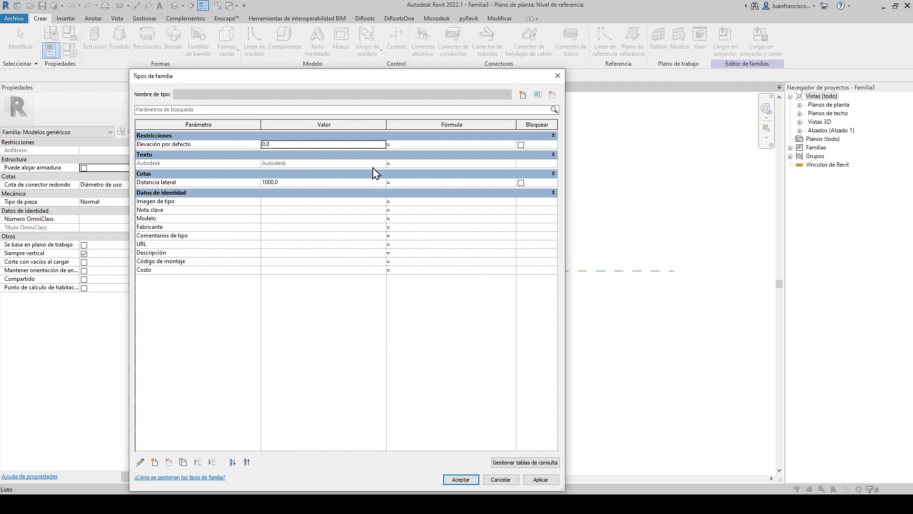
- Accept the family type parameters and load the family into the AUTODESK_P03T.rvt project
{"action": "left_click", "coordinate": [234, 166]}
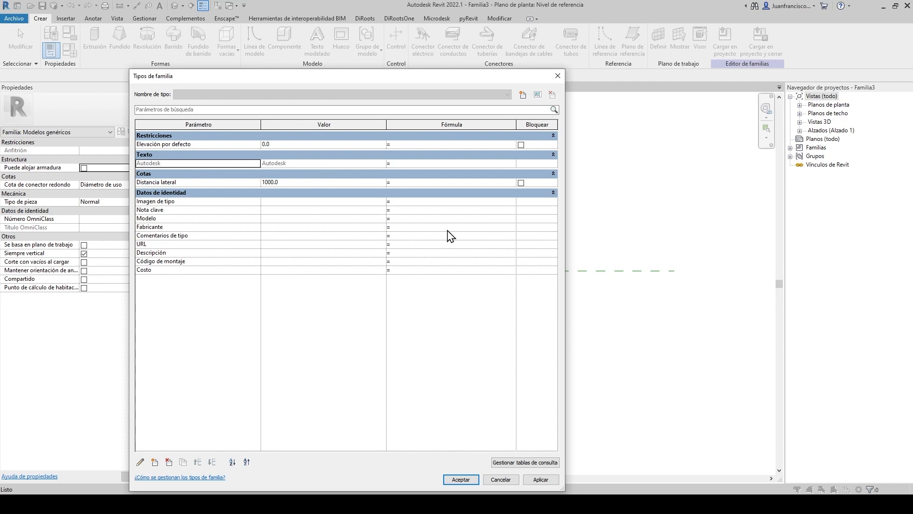
{"action": "left_click", "coordinate": [473, 475]}
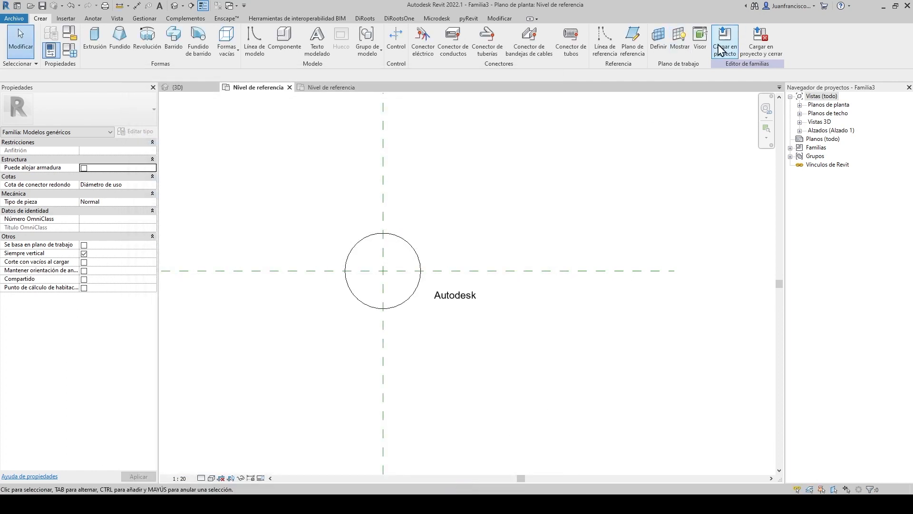
{"action": "left_click", "coordinate": [722, 50]}
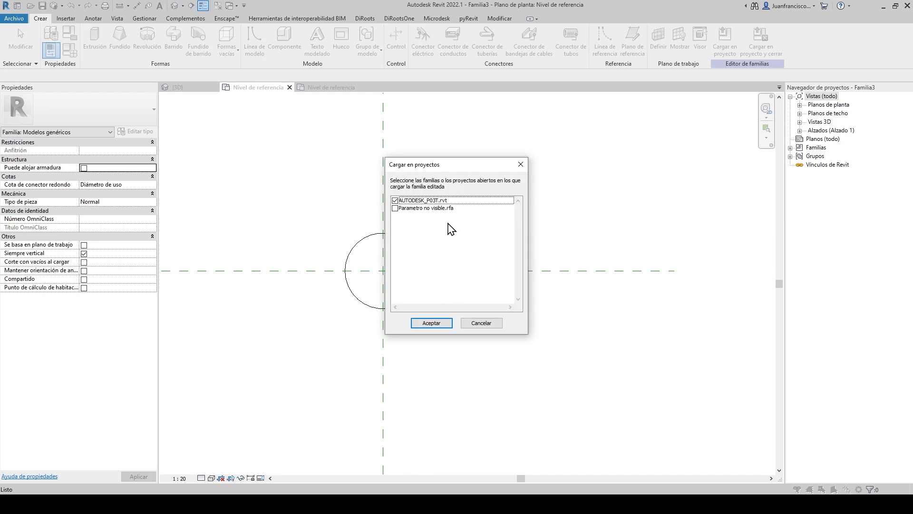
{"action": "left_click", "coordinate": [427, 323]}
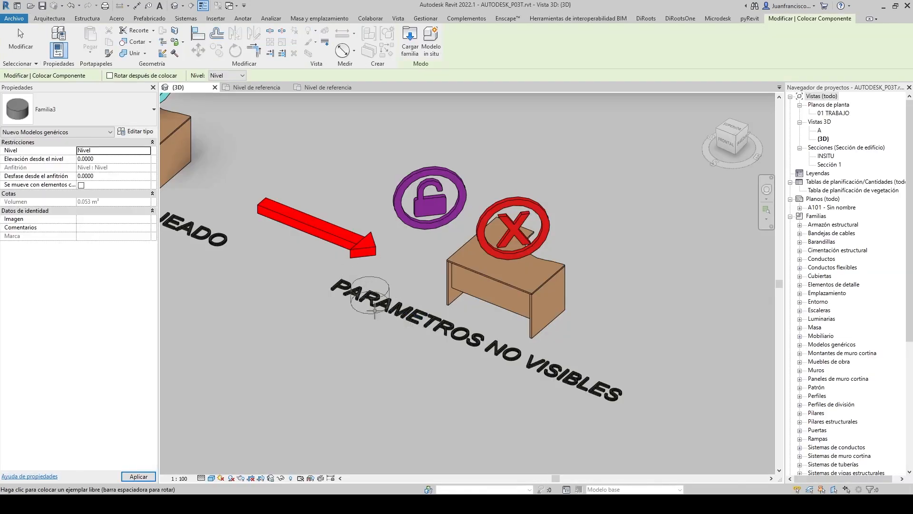
- Place one instance of Familia3 in the 3D view, in the empty area beyond the PARAMETROS NO VISIBLES text
{"action": "middle_click_drag", "start_coordinate": [361, 288], "coordinate": [225, 163]}
{"action": "left_click", "coordinate": [606, 308]}
{"action": "middle_click_drag", "start_coordinate": [652, 328], "coordinate": [480, 275]}
{"action": "key", "text": "Escape"}
{"action": "key", "text": "Escape"}
- Inspect the type properties of the placed Familia3 cylinder, leaving them unchanged
{"action": "left_click", "coordinate": [452, 258]}
{"action": "scroll", "coordinate": [452, 258], "scroll_direction": "up", "scroll_amount": 3}
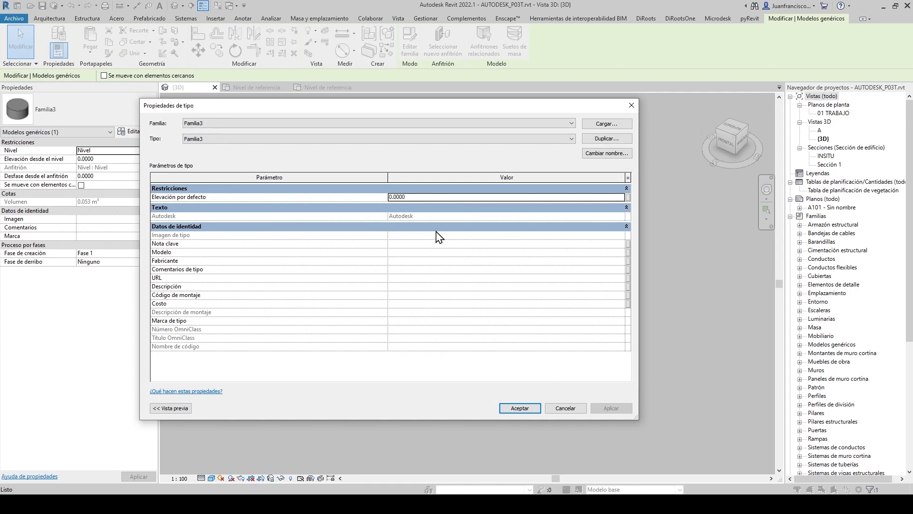
{"action": "left_click", "coordinate": [566, 408]}
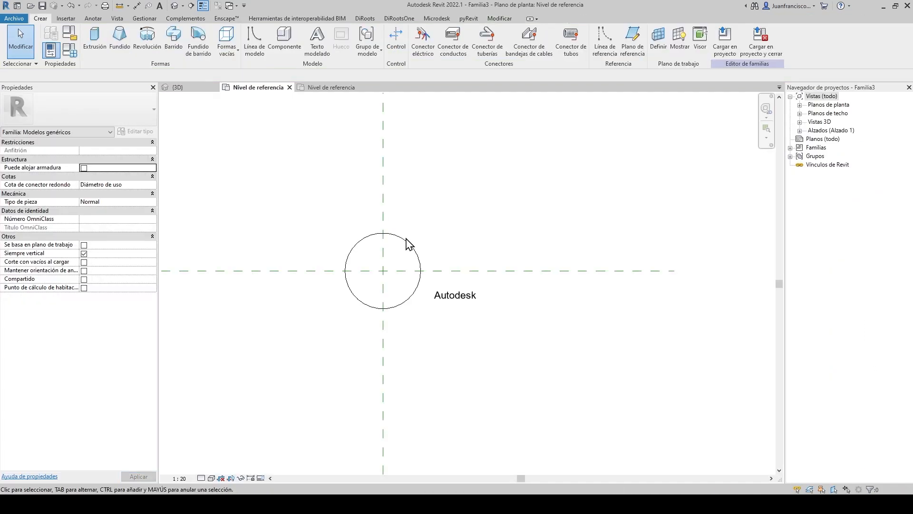
- In the Familia3 family, add a Longitud family parameter Otra distancia as an Ejemplar parameter grouped under Cotas
{"action": "left_click", "coordinate": [50, 50]}
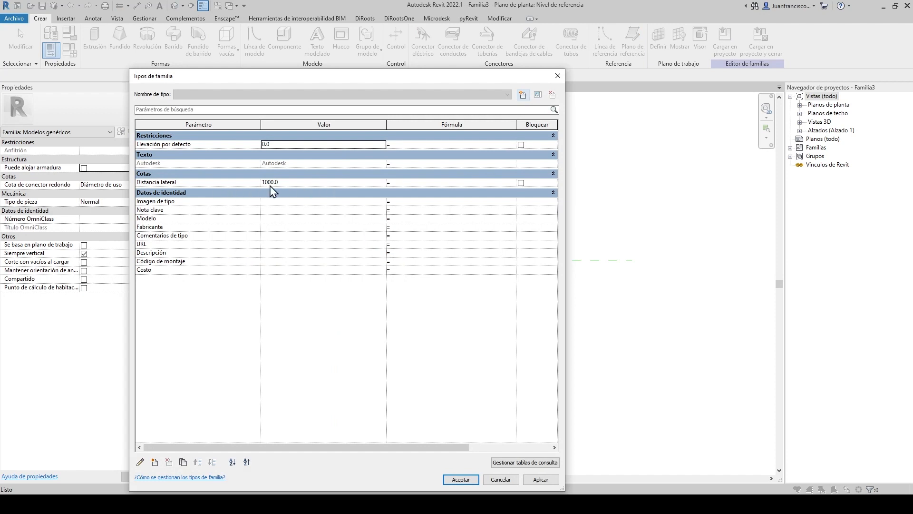
{"action": "left_click", "coordinate": [447, 182]}
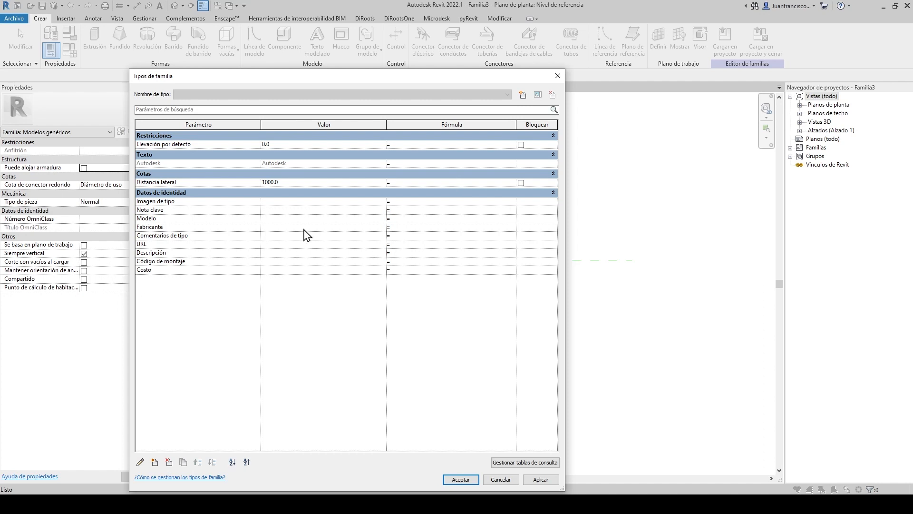
{"action": "left_click", "coordinate": [155, 462]}
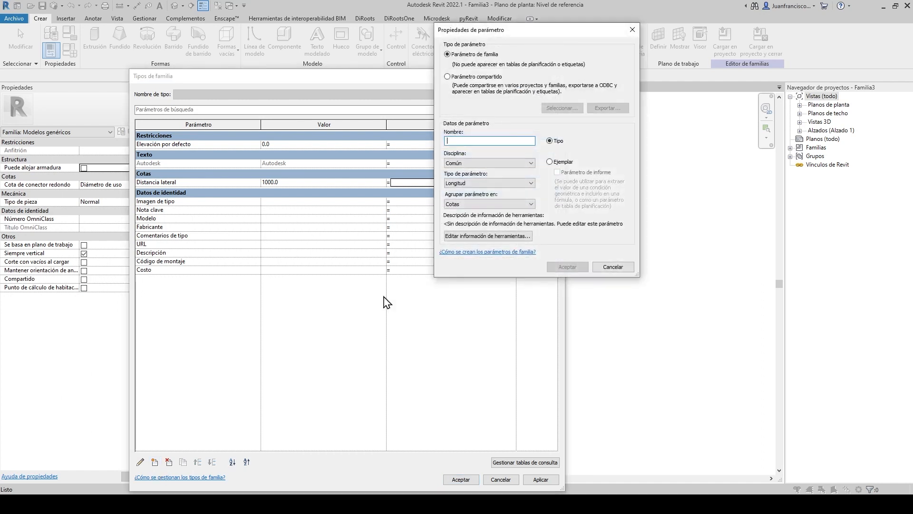
{"action": "type", "text": "Otra distancia"}
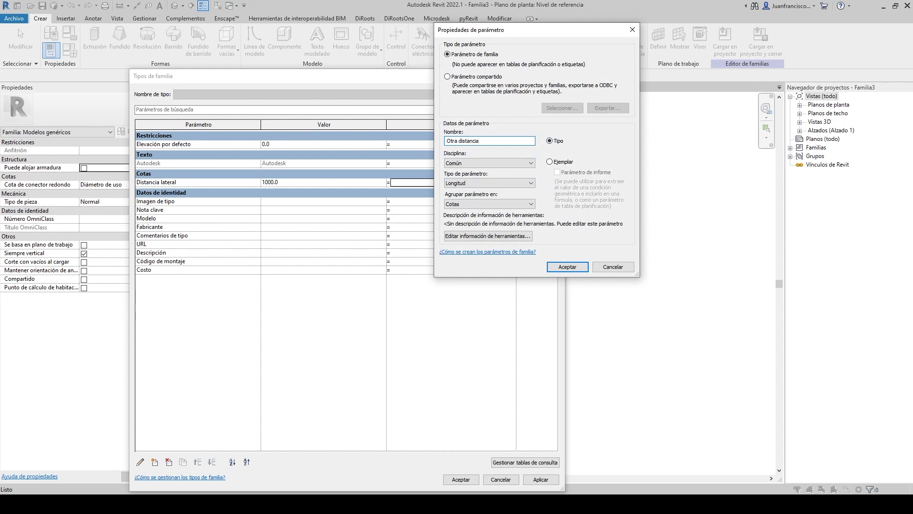
{"action": "left_click", "coordinate": [565, 162]}
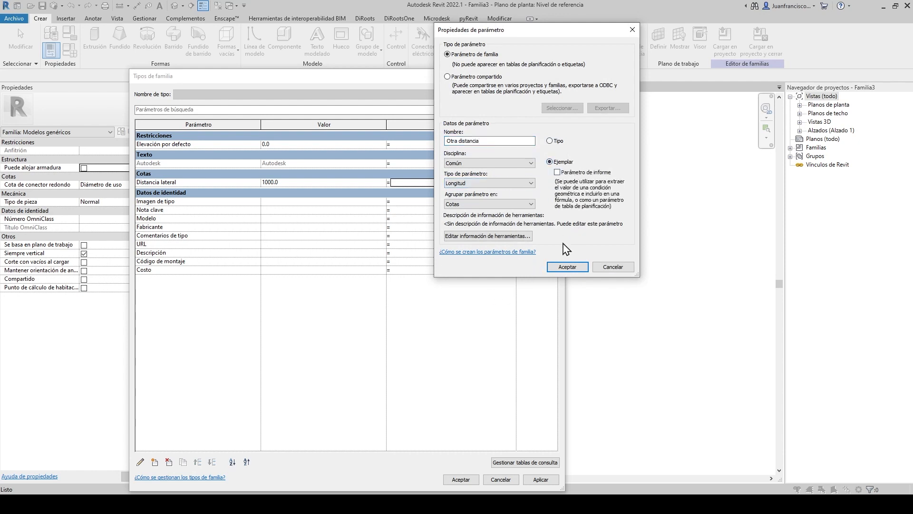
{"action": "left_click", "coordinate": [567, 266]}
- Set the formula of Otra distancia to 1m and accept the family types
{"action": "left_click", "coordinate": [414, 191]}
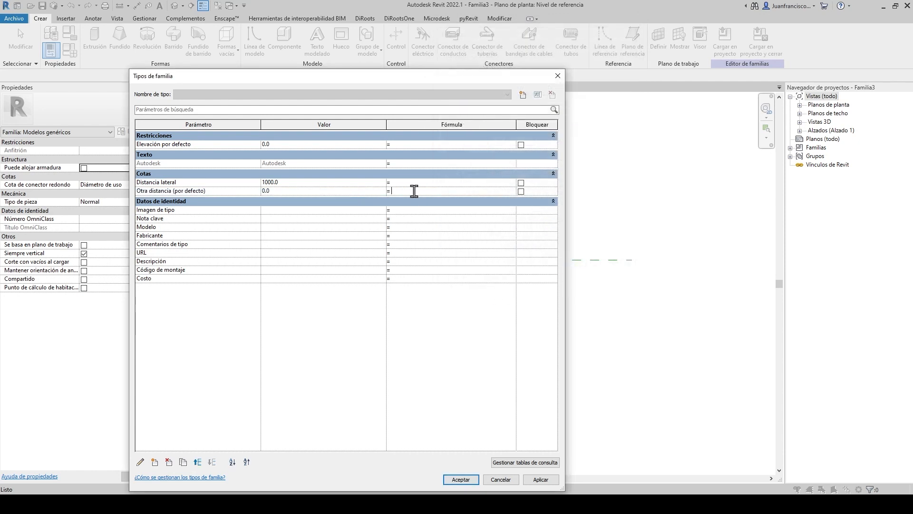
{"action": "type", "text": "1m"}
{"action": "key", "text": "Return"}
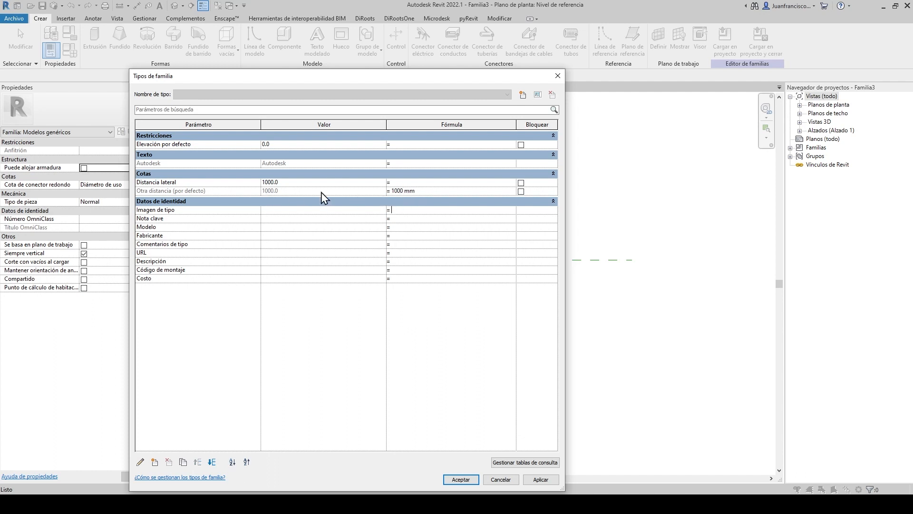
{"action": "left_click", "coordinate": [306, 182]}
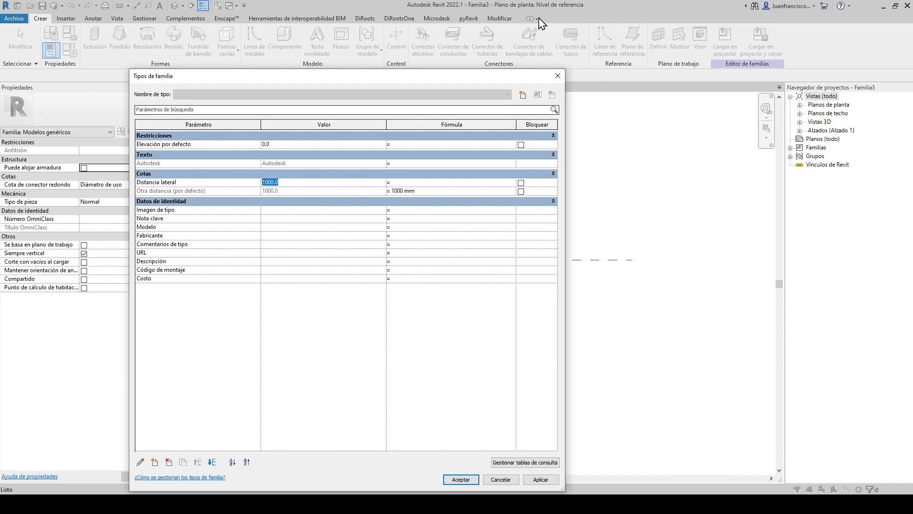
{"action": "left_click", "coordinate": [459, 480]}
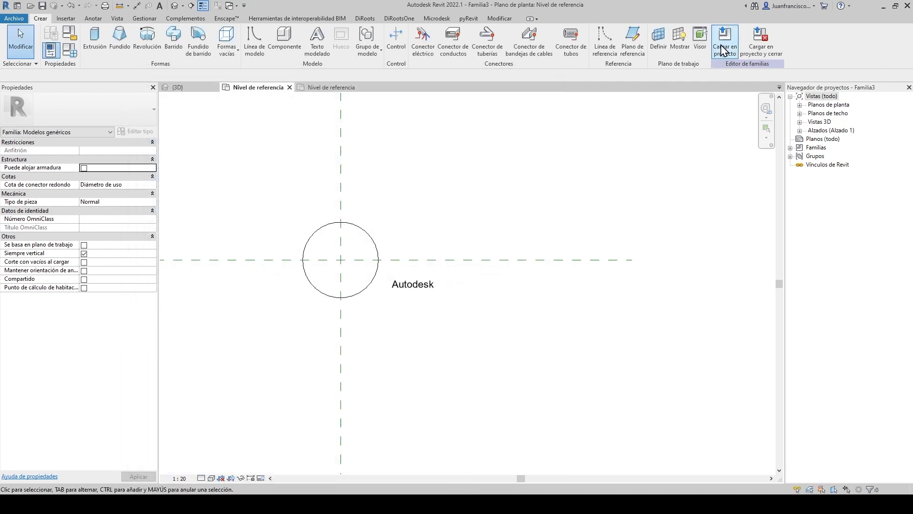
- Reload the family into AUTODESK_P03T.rvt, overwriting the existing version and its parameter values, and check the cylinder's instance properties
{"action": "left_click", "coordinate": [724, 49]}
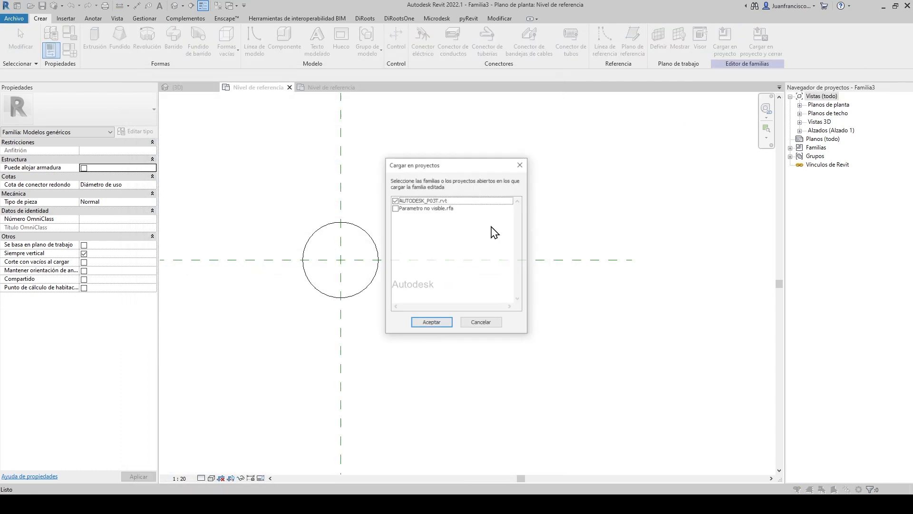
{"action": "left_click", "coordinate": [432, 319]}
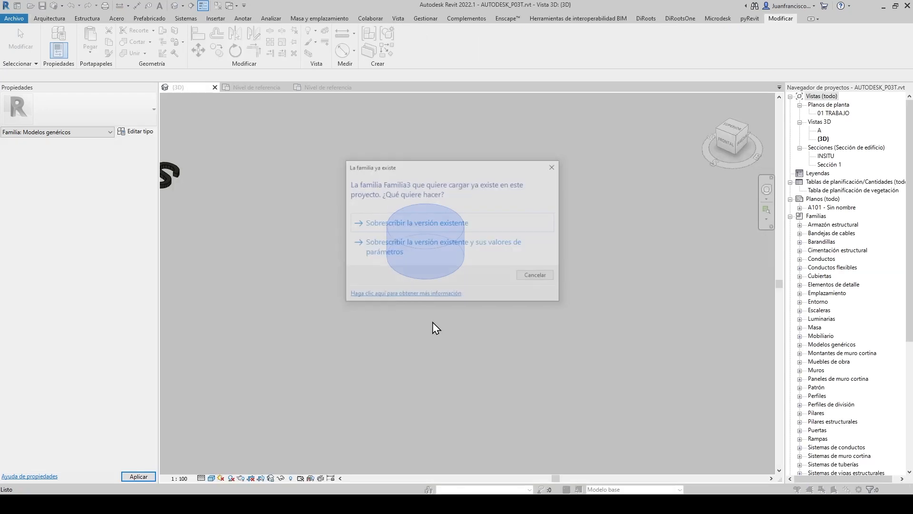
{"action": "left_click", "coordinate": [434, 245]}
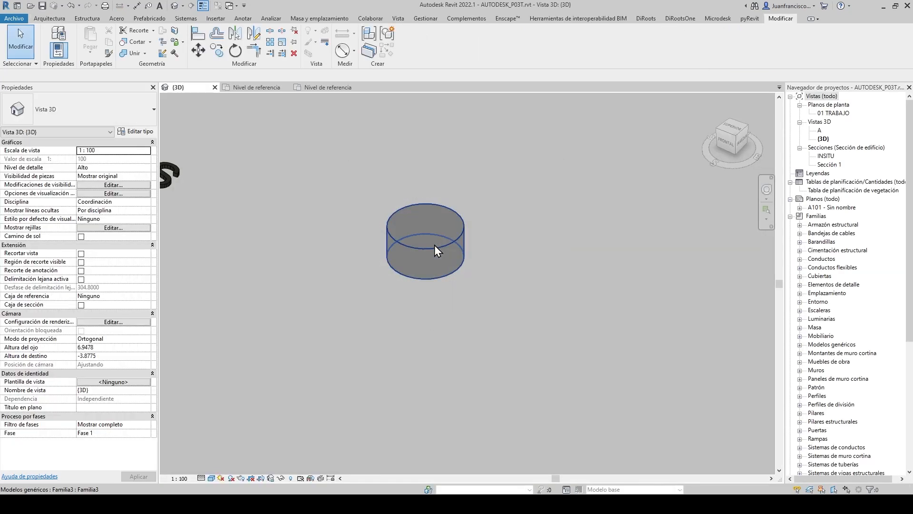
{"action": "left_click", "coordinate": [434, 245]}
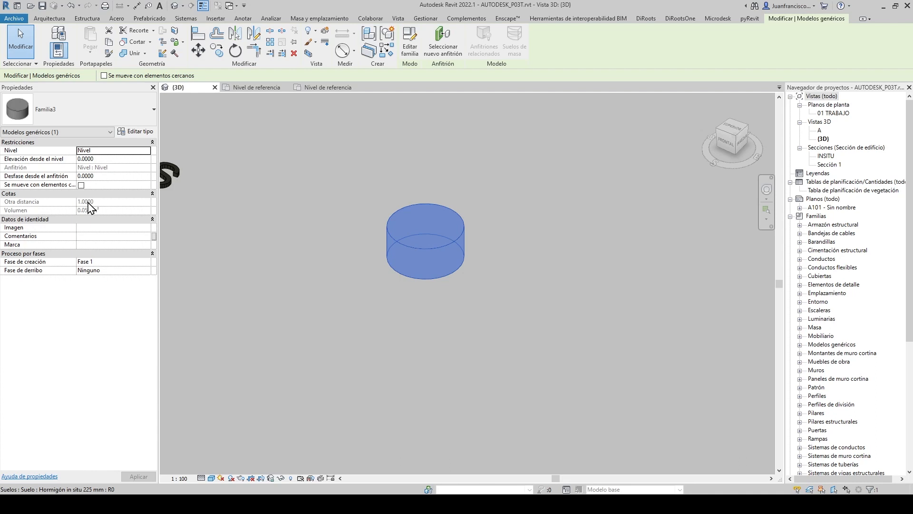
- Reopen the cylinder's family for editing and draw a vertical reference plane about 877 mm to the right of the circle's centre plane
{"action": "left_click", "coordinate": [409, 42]}
{"action": "middle_click_drag", "start_coordinate": [424, 214], "coordinate": [298, 250]}
{"action": "left_click", "coordinate": [633, 42]}
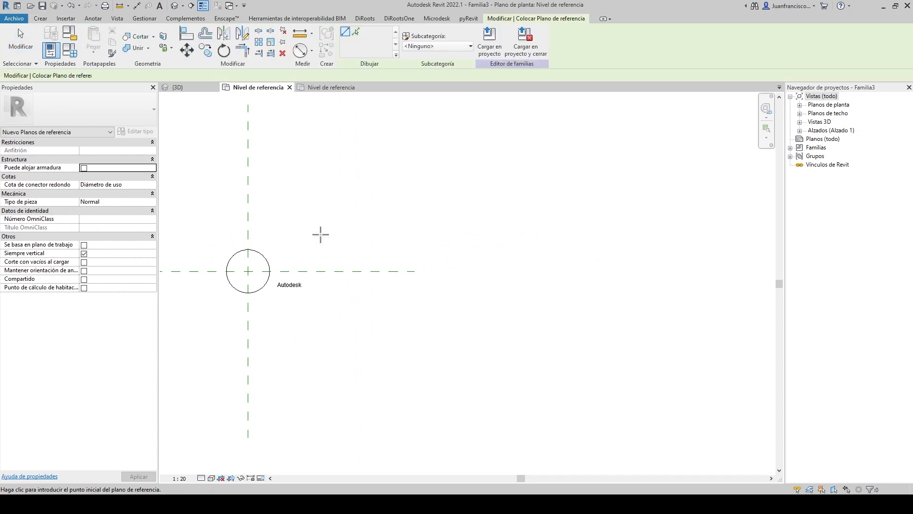
{"action": "left_click", "coordinate": [320, 233]}
{"action": "left_click", "coordinate": [321, 328]}
{"action": "key", "text": "Escape"}
{"action": "scroll", "coordinate": [323, 266], "scroll_direction": "up", "scroll_amount": 2}
{"action": "middle_click_drag", "start_coordinate": [323, 265], "coordinate": [462, 274]}
- Dimension the distance between the centre plane and the new reference plane, and label it with the Otra distancia parameter
{"action": "left_click", "coordinate": [137, 5]}
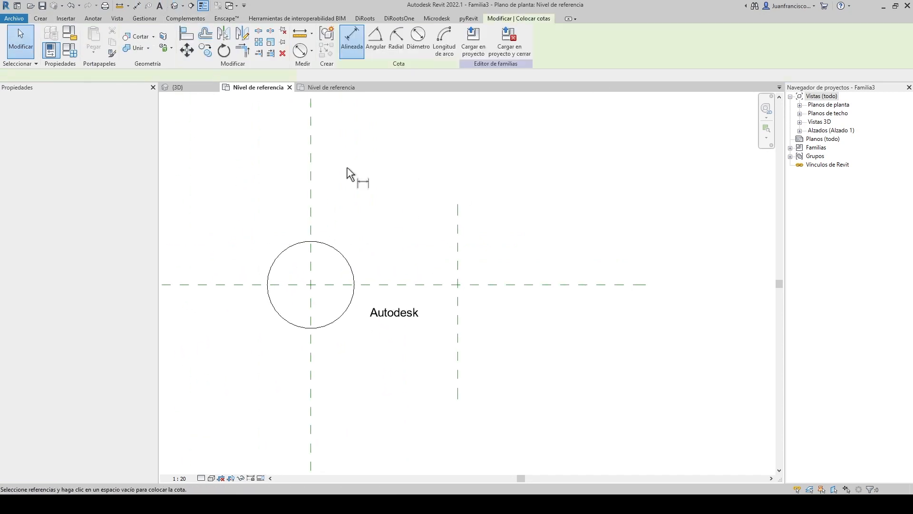
{"action": "left_click", "coordinate": [311, 216]}
{"action": "left_click", "coordinate": [458, 229]}
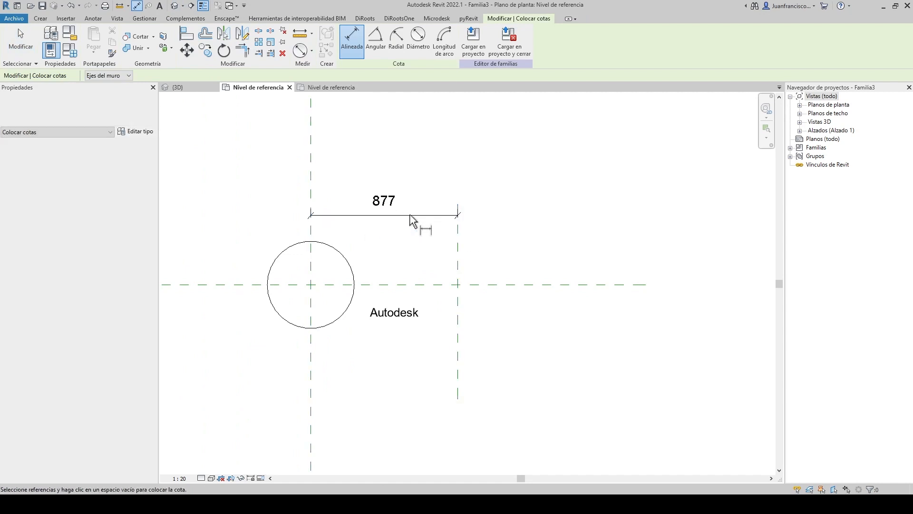
{"action": "left_click", "coordinate": [404, 220]}
{"action": "key", "text": "Escape"}
{"action": "left_click", "coordinate": [387, 39]}
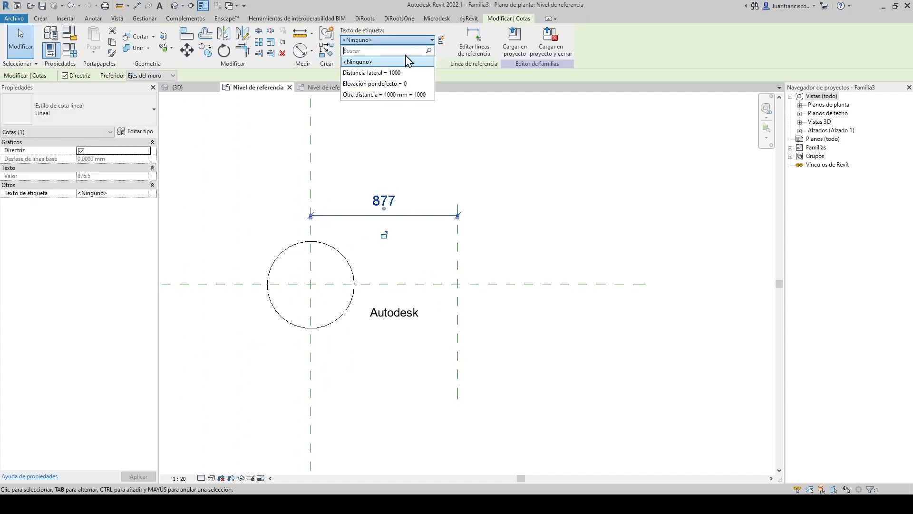
{"action": "left_click", "coordinate": [392, 95]}
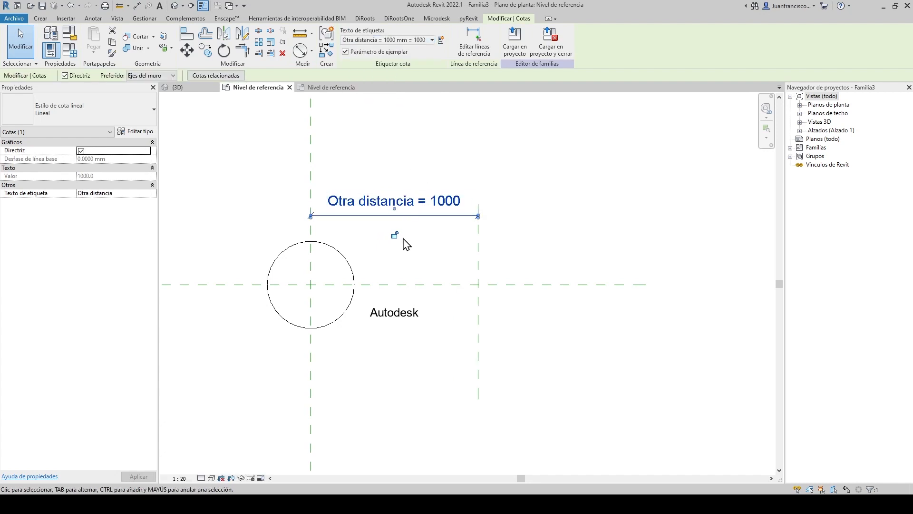
- Lock the Otra distancia parameter in the family types and check the padlock on its dimension
{"action": "left_click", "coordinate": [71, 51]}
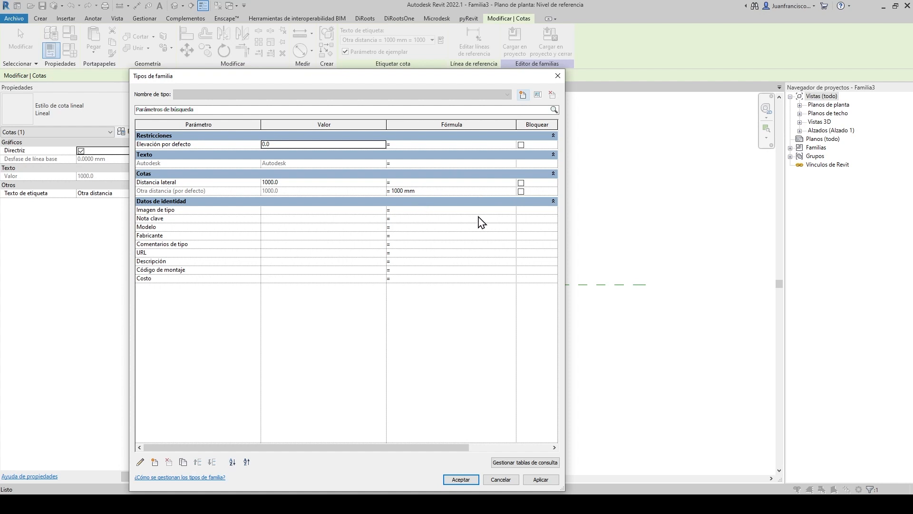
{"action": "left_click", "coordinate": [469, 191]}
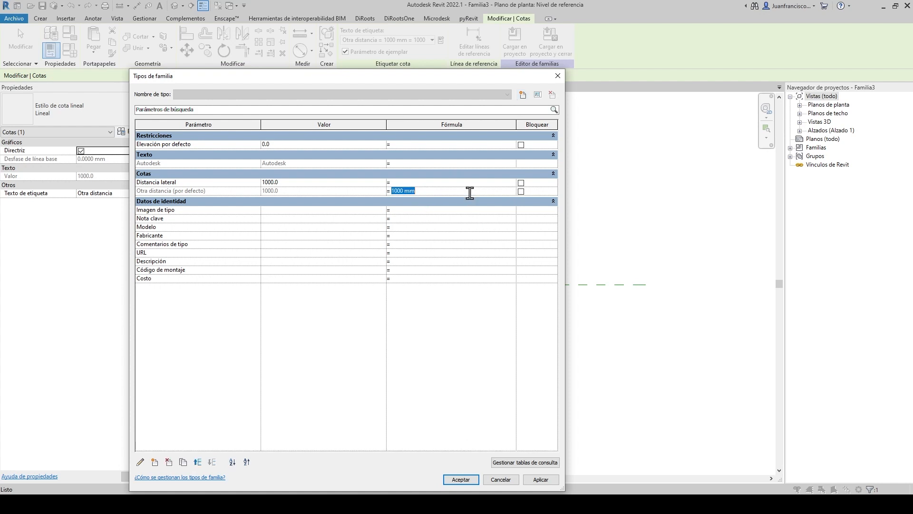
{"action": "left_click", "coordinate": [522, 192]}
{"action": "left_click", "coordinate": [462, 480]}
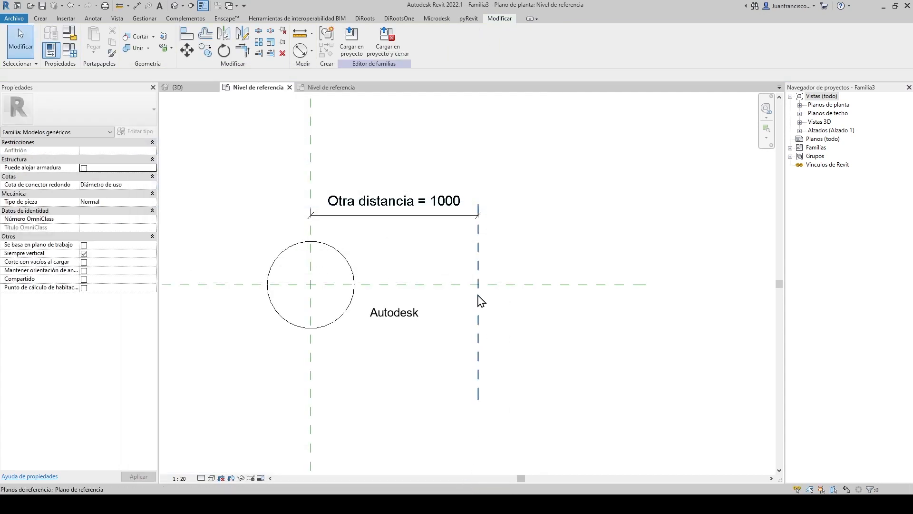
{"action": "left_click", "coordinate": [416, 218]}
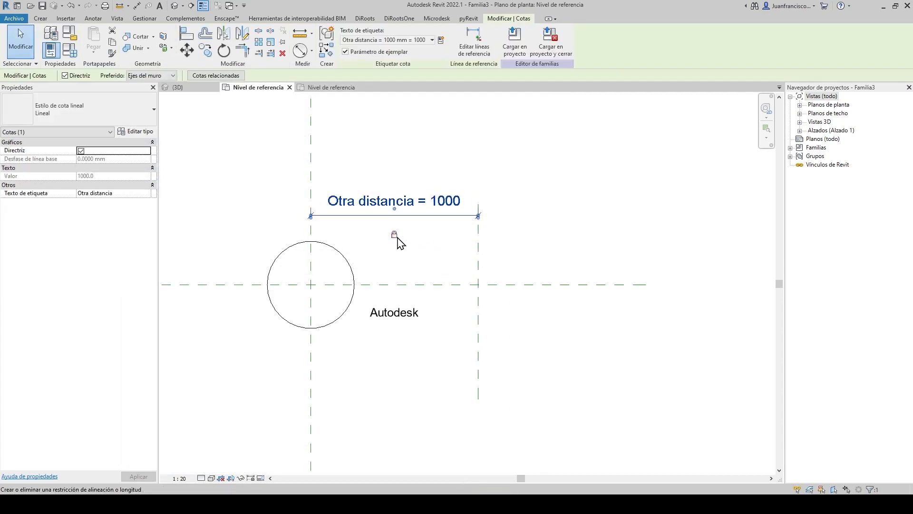
{"action": "left_click", "coordinate": [506, 234]}
{"action": "middle_click_drag", "start_coordinate": [487, 235], "coordinate": [402, 230]}
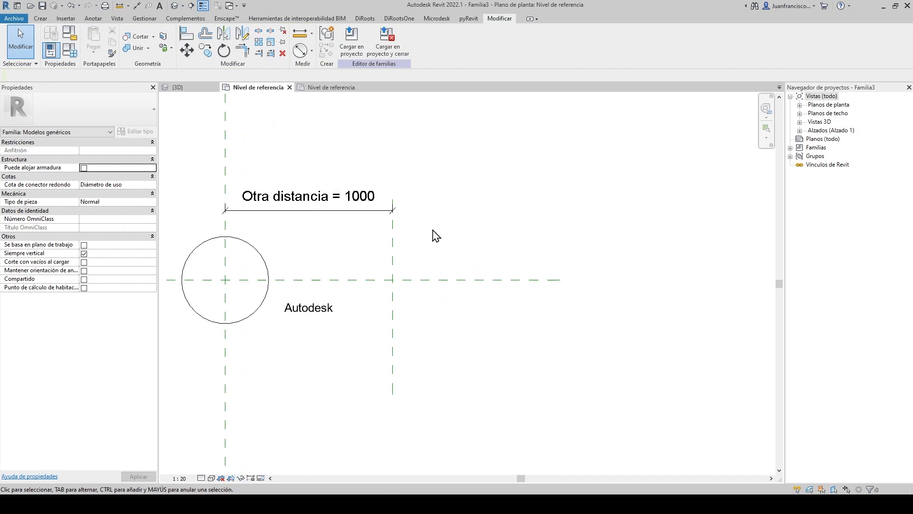
- Clear the formula of the Otra distancia parameter in the family types
{"action": "left_click", "coordinate": [48, 19]}
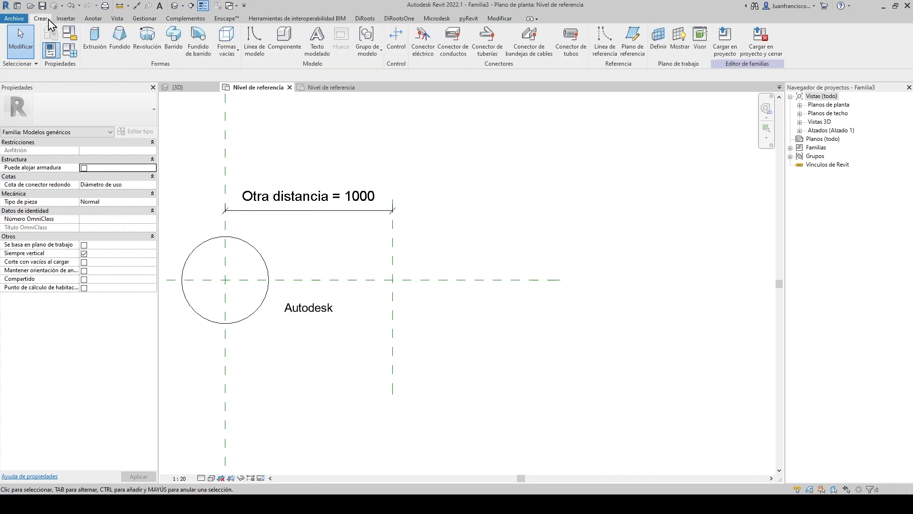
{"action": "left_click", "coordinate": [299, 210]}
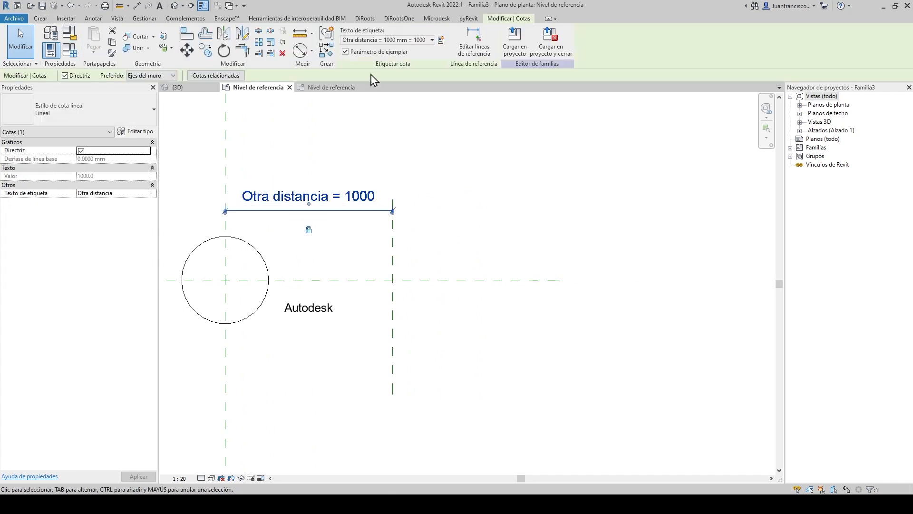
{"action": "left_click", "coordinate": [70, 51]}
{"action": "left_click", "coordinate": [438, 190]}
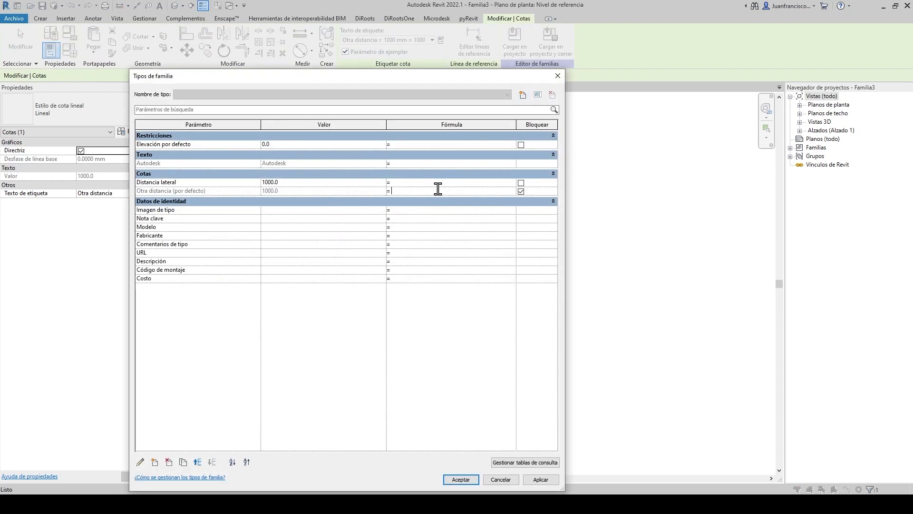
{"action": "left_click", "coordinate": [475, 480]}
{"action": "left_click", "coordinate": [393, 259]}
- Unlock the Otra distancia dimension and check its Bloquear setting in the family types
{"action": "left_click", "coordinate": [320, 217]}
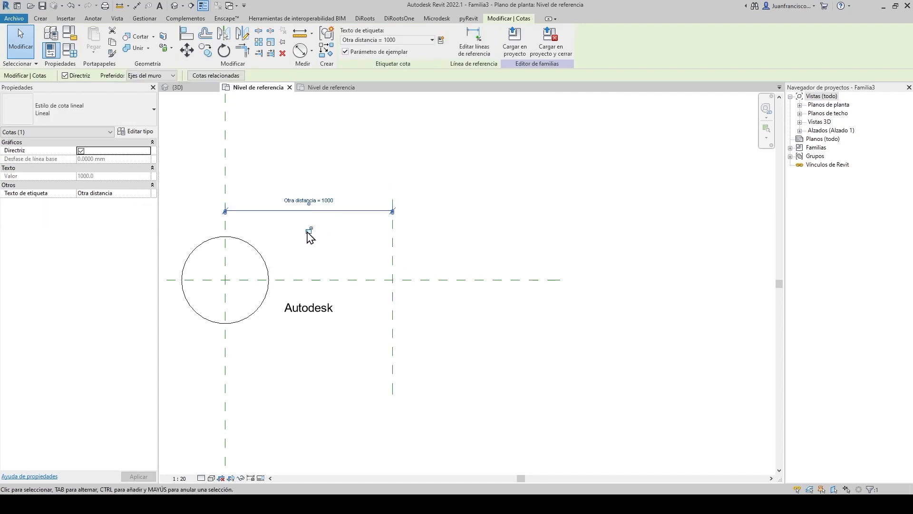
{"action": "left_click", "coordinate": [69, 51]}
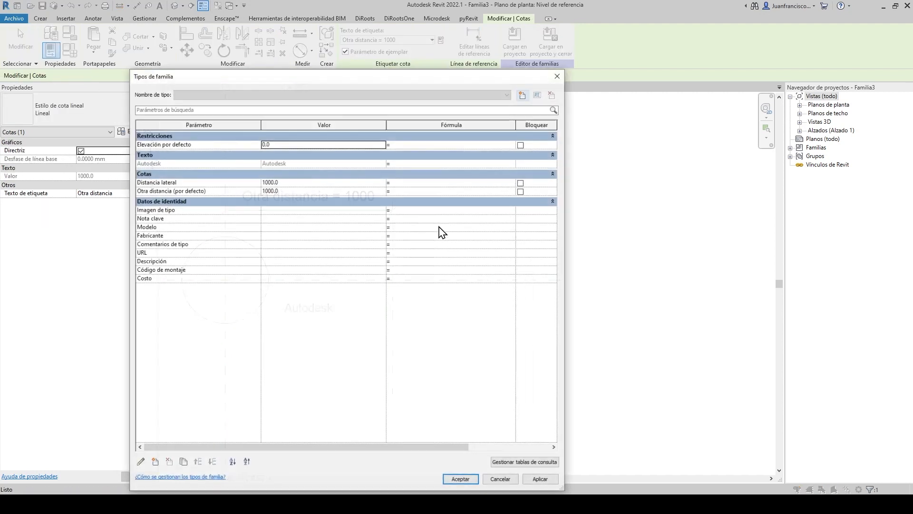
{"action": "left_click", "coordinate": [465, 479]}
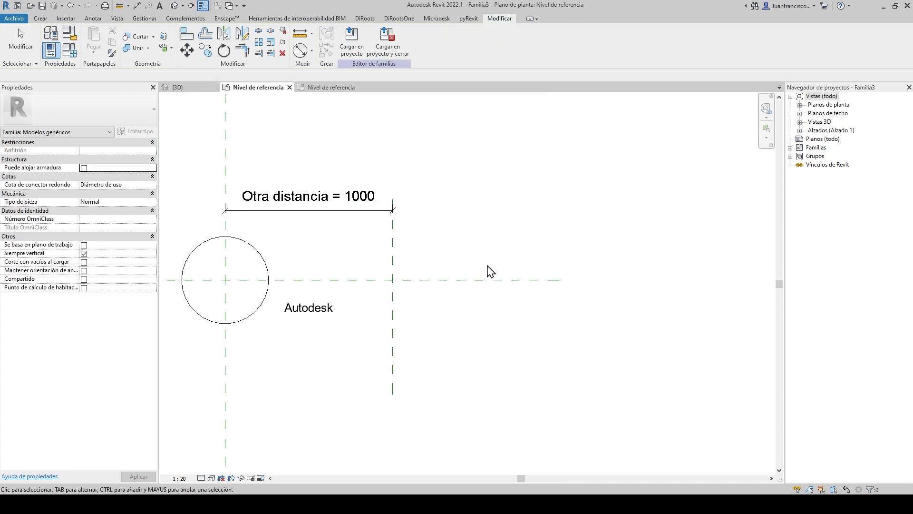
- Draw a vertical reference plane about 498 mm beyond the plane that ends the Otra distancia dimension
{"action": "left_click", "coordinate": [41, 18]}
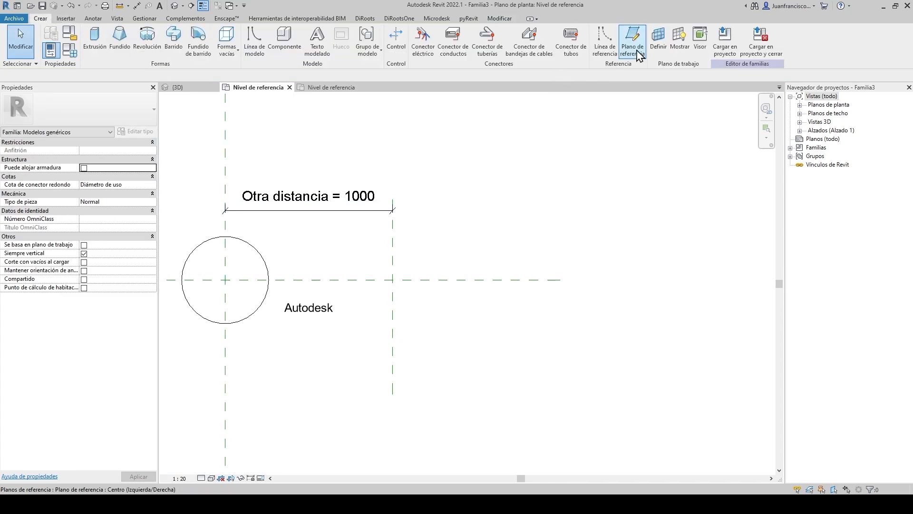
{"action": "left_click", "coordinate": [624, 36]}
{"action": "left_click", "coordinate": [476, 209]}
{"action": "left_click", "coordinate": [476, 379]}
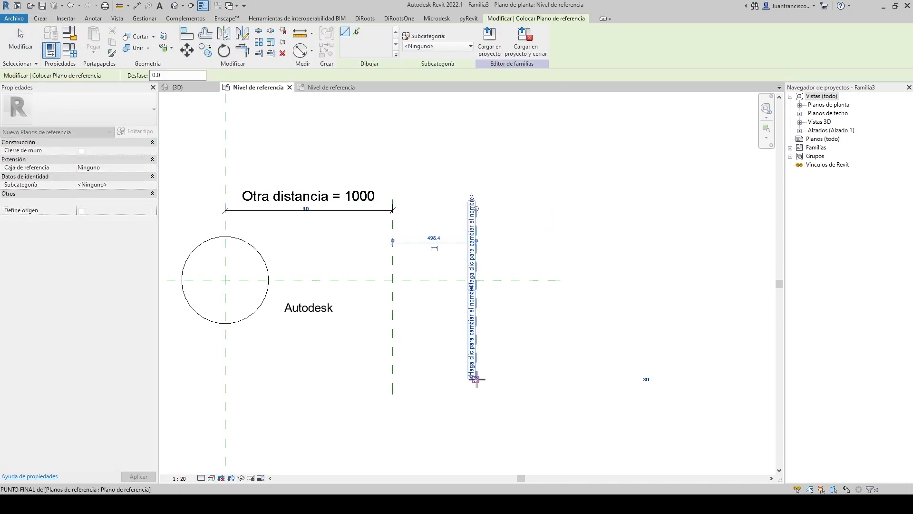
- Dimension the distance between the last two vertical reference planes and label it with the Distancia lateral parameter
{"action": "left_click", "coordinate": [137, 5]}
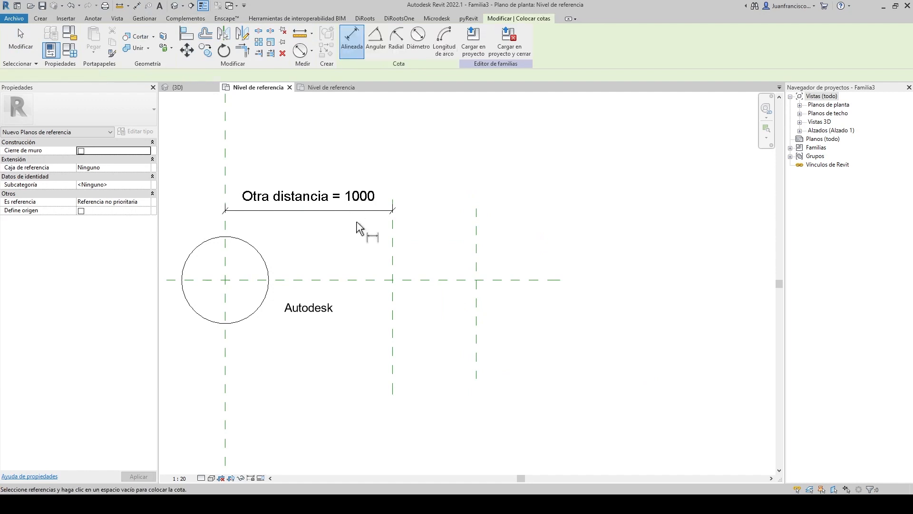
{"action": "left_click", "coordinate": [393, 240]}
{"action": "left_click", "coordinate": [476, 240]}
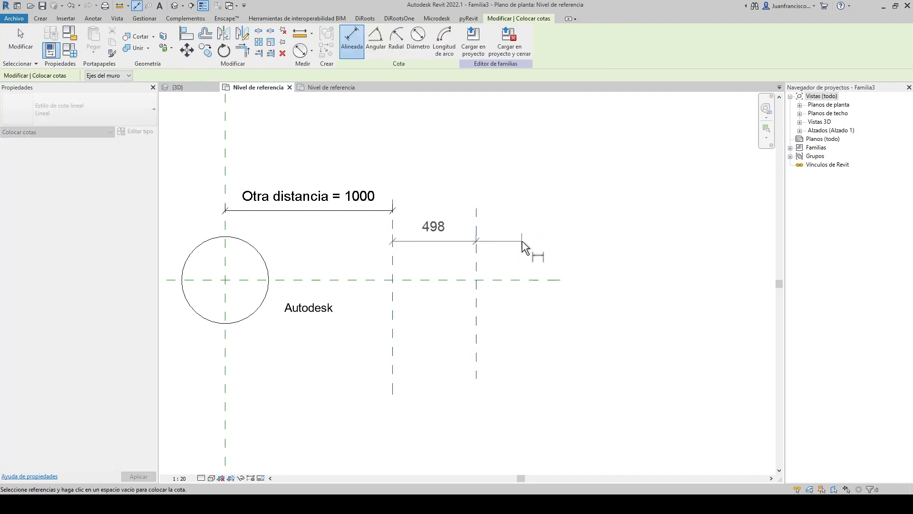
{"action": "left_click", "coordinate": [527, 245]}
{"action": "key", "text": "Escape"}
{"action": "left_click", "coordinate": [468, 246]}
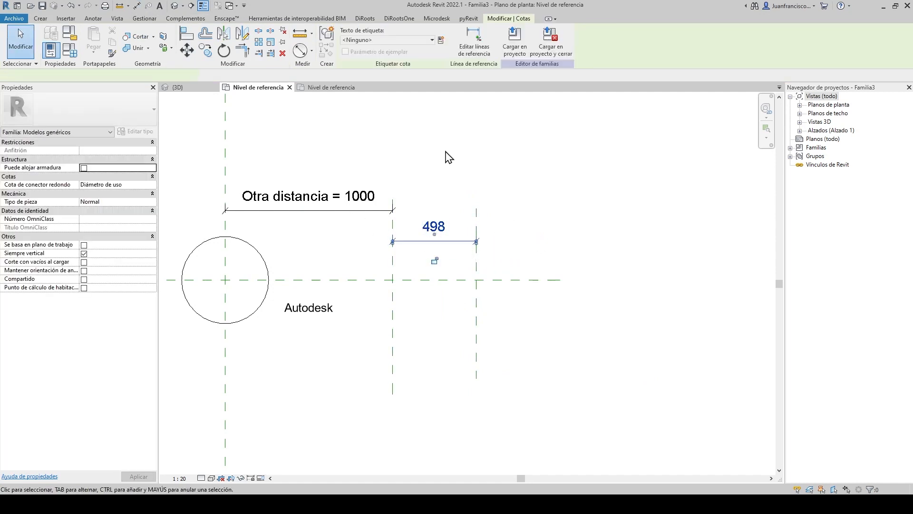
{"action": "left_click", "coordinate": [390, 40]}
{"action": "left_click", "coordinate": [371, 72]}
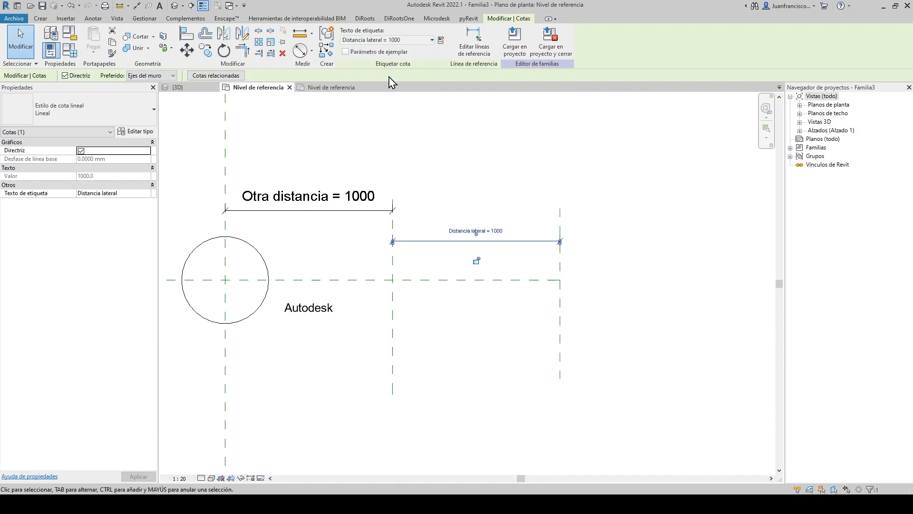
{"action": "key", "text": "Escape"}
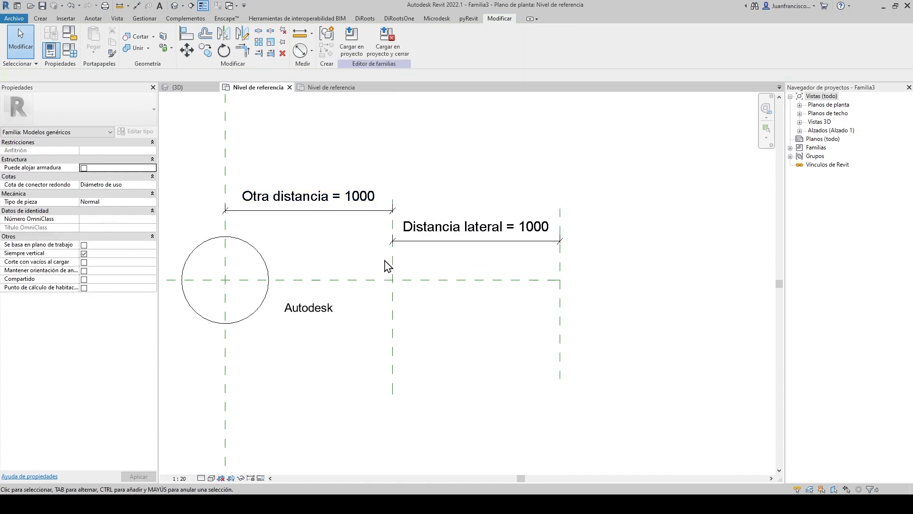
- Draw another vertical reference plane about 760 mm beyond the plane that ends the Distancia lateral dimension
{"action": "middle_click_drag", "start_coordinate": [523, 268], "coordinate": [402, 256]}
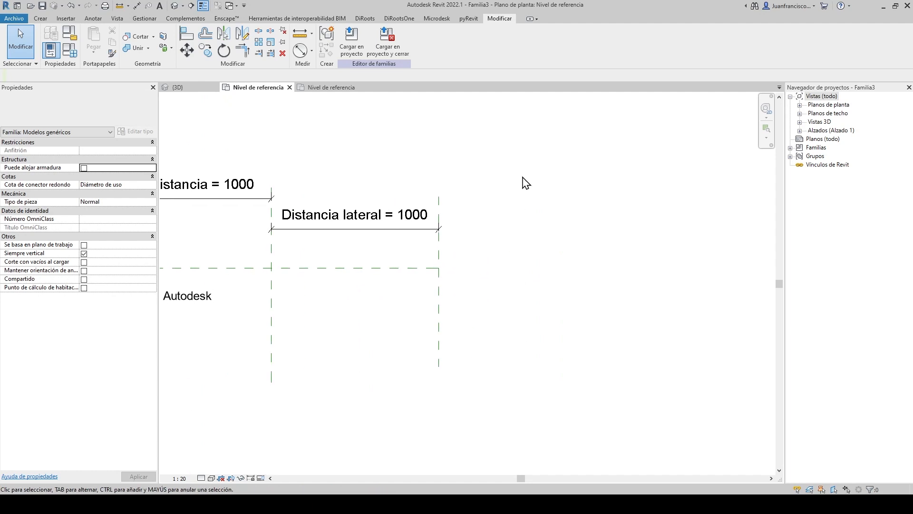
{"action": "left_click", "coordinate": [40, 18]}
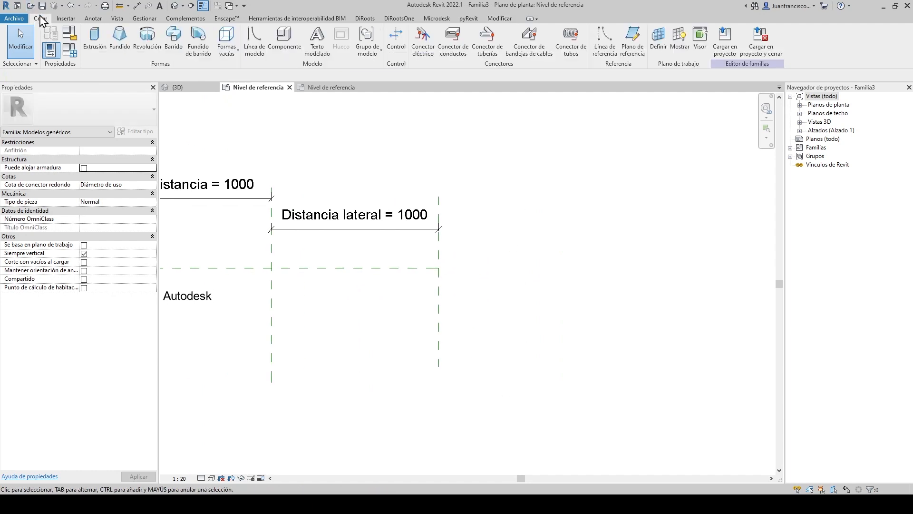
{"action": "left_click", "coordinate": [627, 39]}
{"action": "left_click", "coordinate": [566, 206]}
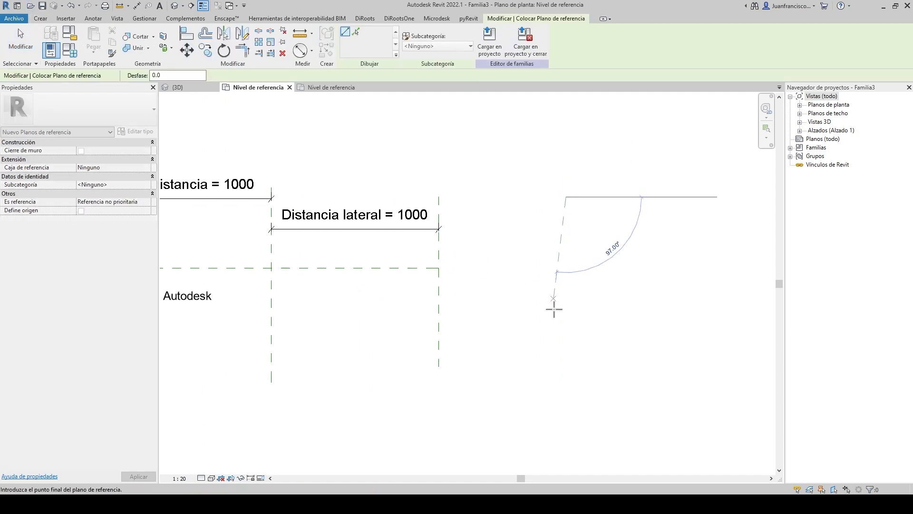
{"action": "left_click", "coordinate": [566, 360]}
{"action": "key", "text": "Escape"}
{"action": "key", "text": "Escape"}
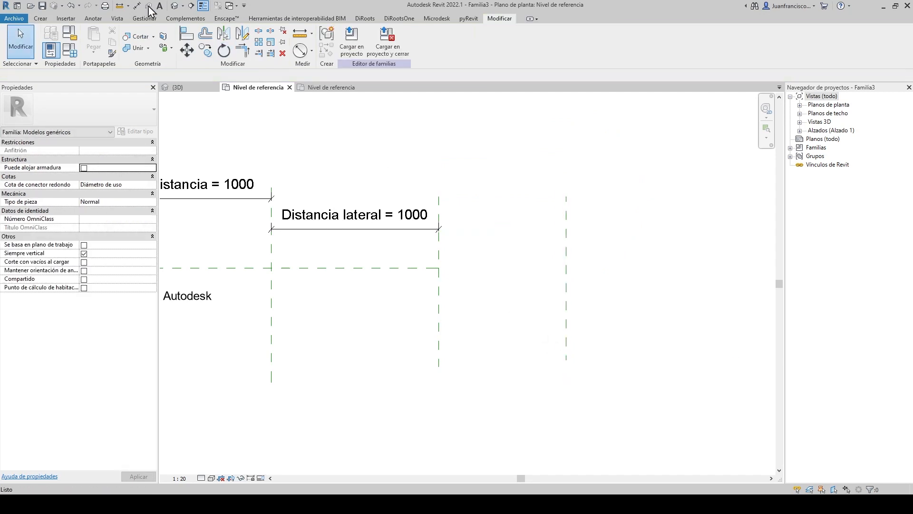
- Place an aligned dimension between the Distancia lateral end plane and the outermost reference plane
{"action": "left_click", "coordinate": [137, 7]}
{"action": "left_click", "coordinate": [439, 304]}
{"action": "left_click", "coordinate": [566, 307]}
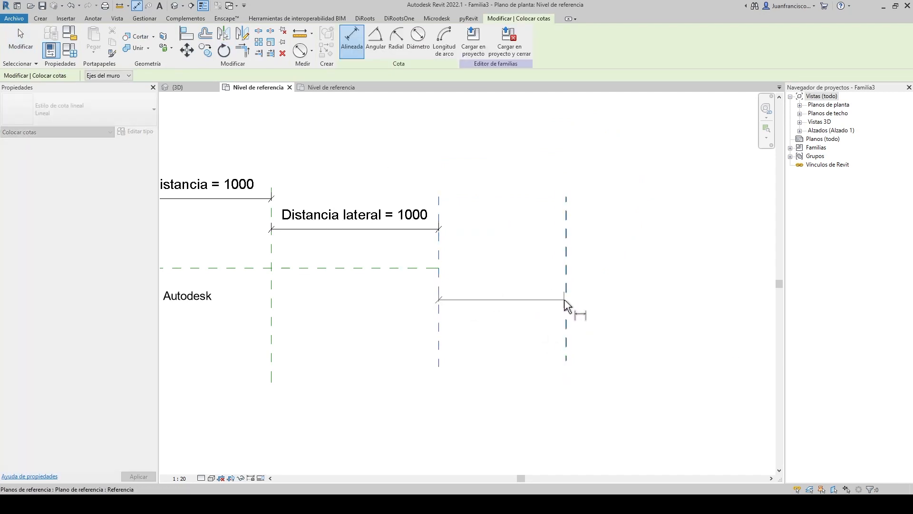
{"action": "left_click", "coordinate": [537, 245]}
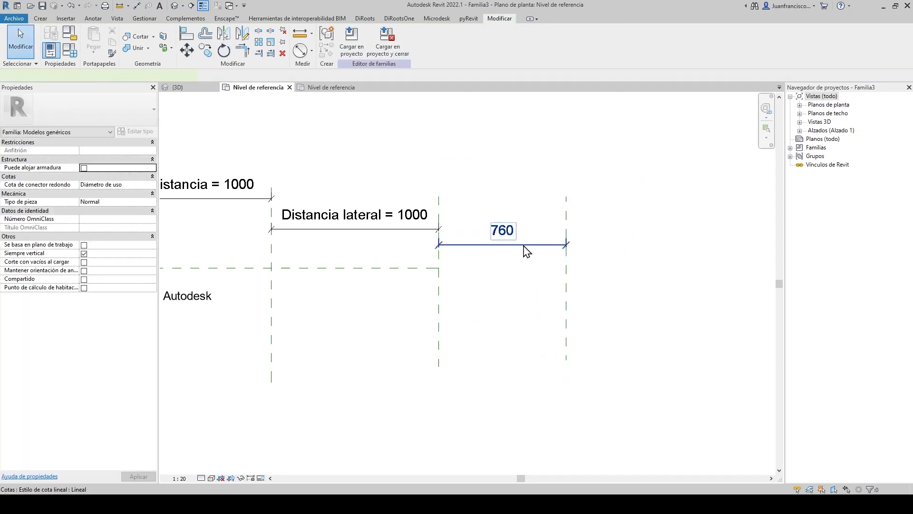
- Label the new dimension with a new instance (Ejemplar) family parameter named Ultima distancia
{"action": "left_click", "coordinate": [525, 247]}
{"action": "left_click", "coordinate": [442, 40]}
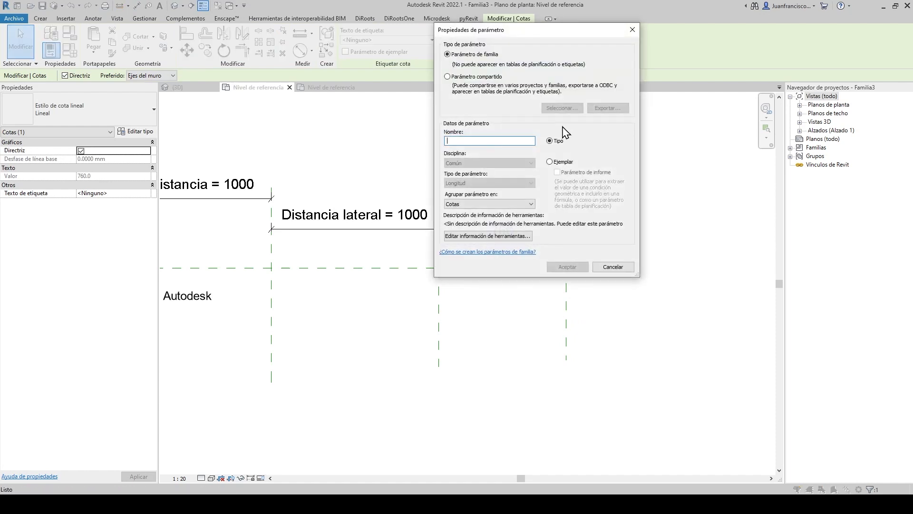
{"action": "type", "text": "Ultima distancia"}
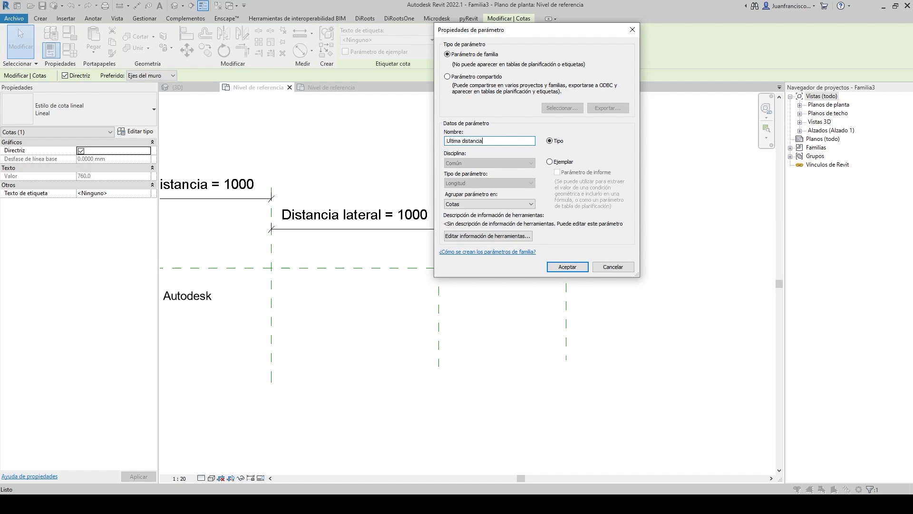
{"action": "left_click", "coordinate": [552, 163]}
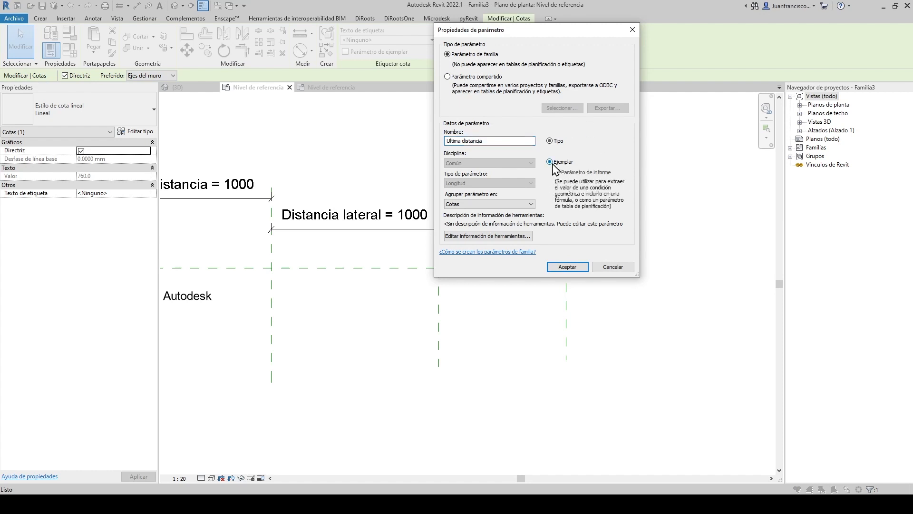
{"action": "left_click", "coordinate": [567, 267]}
{"action": "left_click", "coordinate": [499, 212]}
{"action": "middle_click_drag", "start_coordinate": [415, 263], "coordinate": [457, 260]}
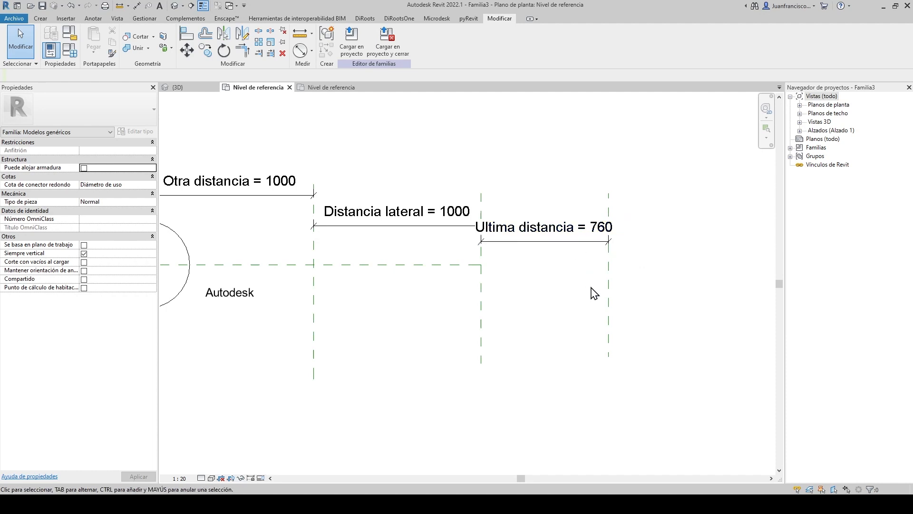
- Set Otra distancia to 1000 and Distancia lateral to 500 in the family types and apply the values
{"action": "left_click", "coordinate": [573, 249]}
{"action": "left_click", "coordinate": [558, 190]}
{"action": "left_click", "coordinate": [69, 49]}
{"action": "left_click", "coordinate": [308, 190]}
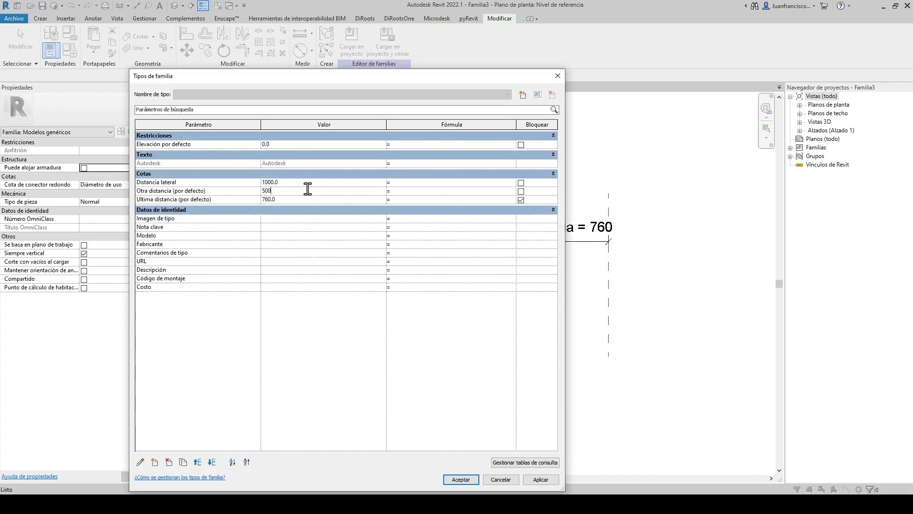
{"action": "type", "text": "500"}
{"action": "left_click_drag", "start_coordinate": [299, 194], "coordinate": [168, 208]}
{"action": "type", "text": "1000"}
{"action": "left_click", "coordinate": [298, 183]}
{"action": "left_click_drag", "start_coordinate": [322, 80], "coordinate": [412, 79]}
{"action": "type", "text": "500"}
{"action": "left_click", "coordinate": [523, 480]}
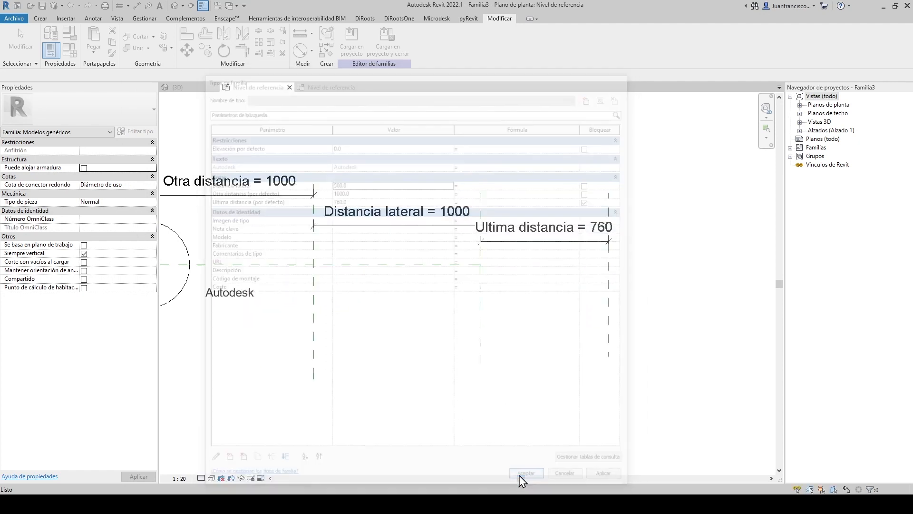
- Check the padlock on the Ultima distancia dimension and its Bloquear setting in the family types
{"action": "left_click", "coordinate": [456, 240]}
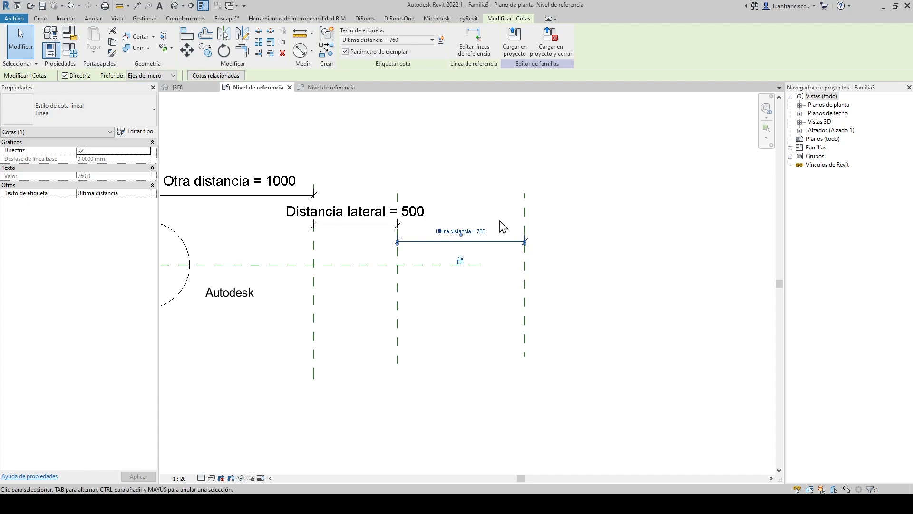
{"action": "left_click", "coordinate": [214, 112]}
{"action": "left_click", "coordinate": [69, 50]}
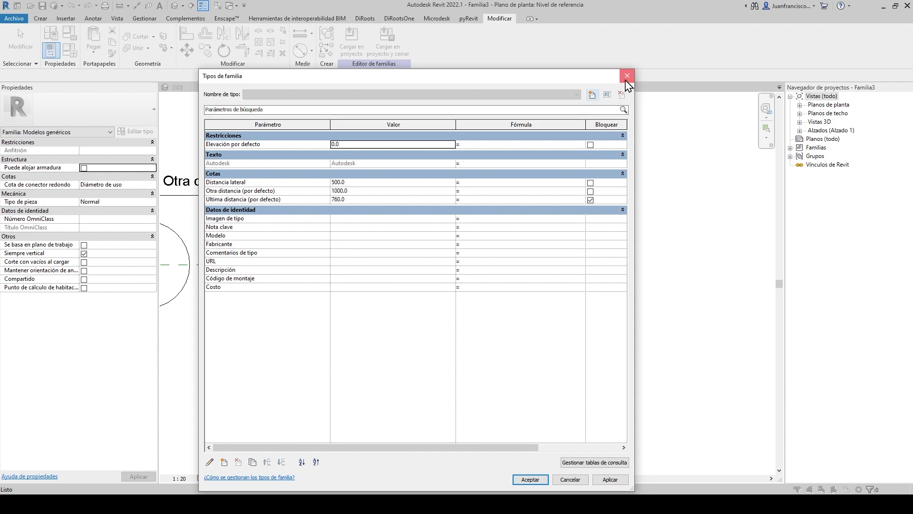
{"action": "left_click", "coordinate": [628, 75]}
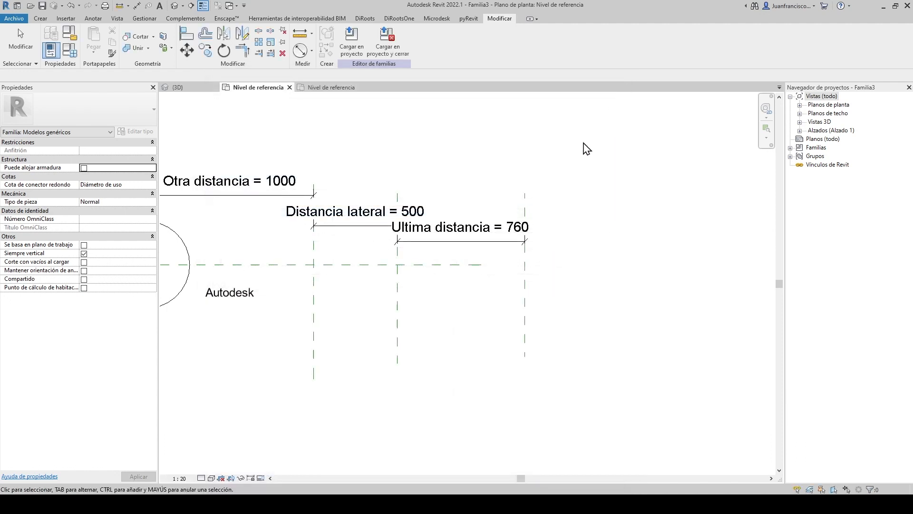
- Close the family's reference level view and delete the cylinder from the 3D view of the AUTODESK_P03T project
{"action": "left_click", "coordinate": [289, 87]}
{"action": "left_click", "coordinate": [473, 258]}
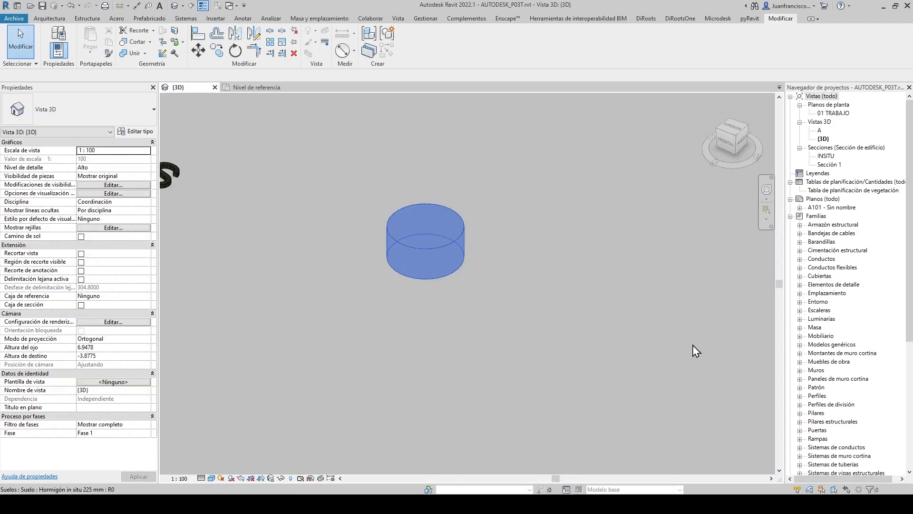
{"action": "scroll", "coordinate": [438, 216], "scroll_direction": "down", "scroll_amount": 5}
{"action": "left_click", "coordinate": [438, 216]}
{"action": "key", "text": "Delete"}
- Examine the tree above the VEGETACION text and the Componente de emplazamiento tool for placing trees
{"action": "scroll", "coordinate": [438, 216], "scroll_direction": "down", "scroll_amount": 4}
{"action": "middle_click_drag", "start_coordinate": [440, 221], "coordinate": [500, 326]}
{"action": "scroll", "coordinate": [291, 230], "scroll_direction": "up", "scroll_amount": 5}
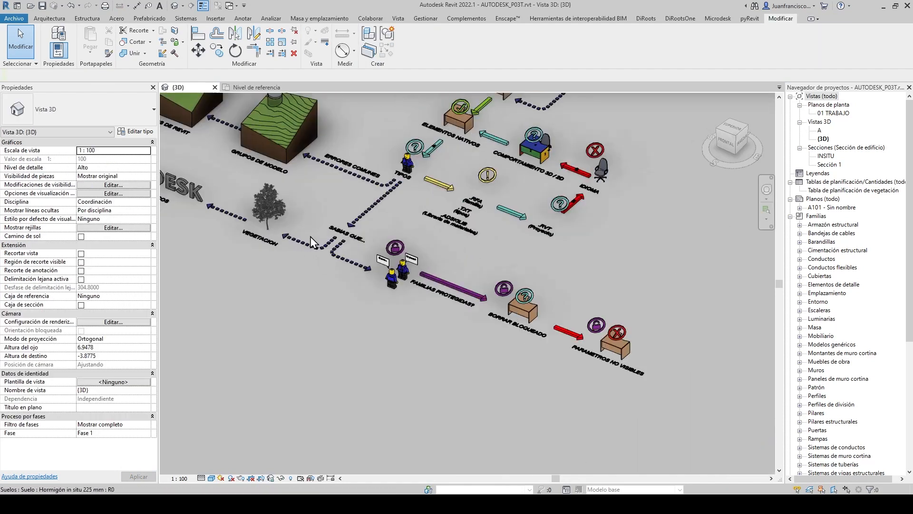
{"action": "middle_click_drag", "start_coordinate": [291, 231], "coordinate": [349, 253]}
{"action": "scroll", "coordinate": [352, 273], "scroll_direction": "up", "scroll_amount": 2}
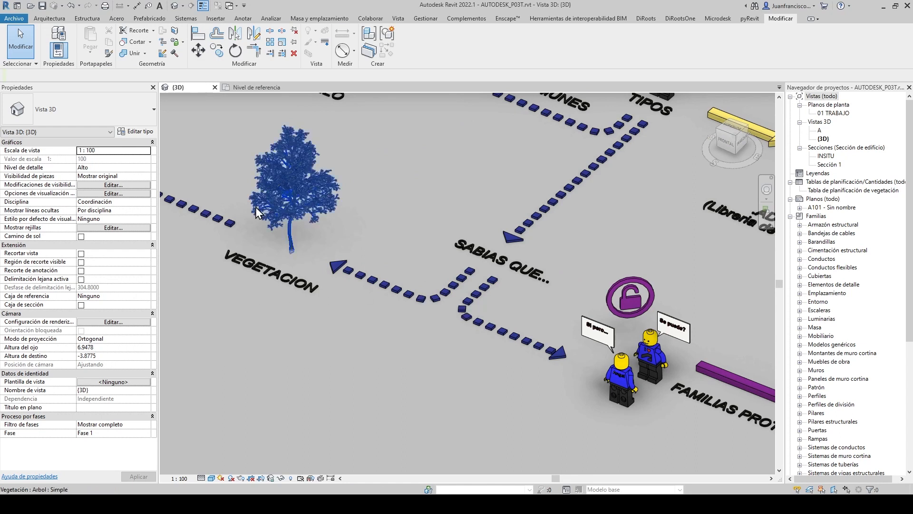
{"action": "left_click", "coordinate": [319, 18]}
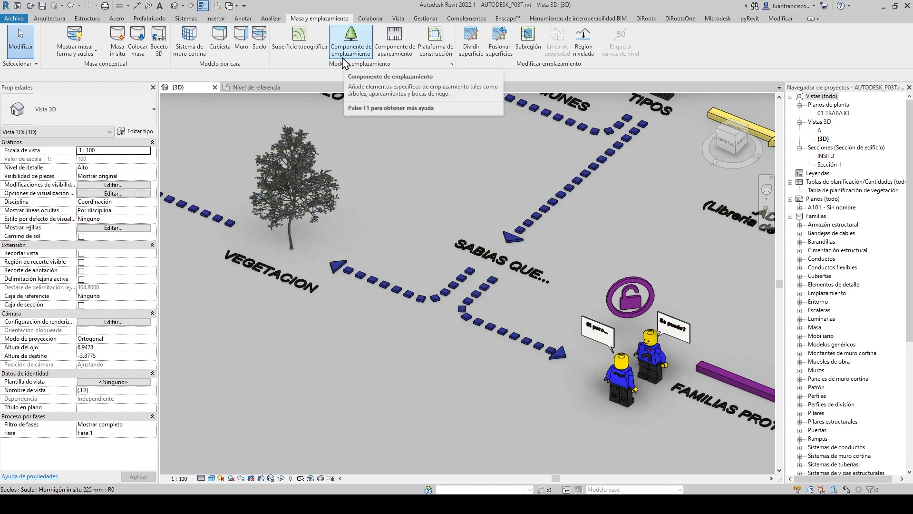
{"action": "scroll", "coordinate": [304, 260], "scroll_direction": "up", "scroll_amount": 2}
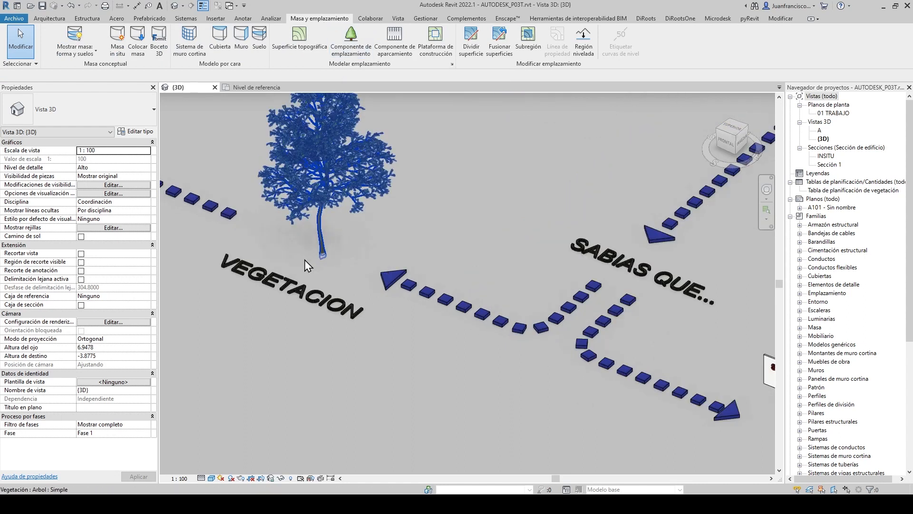
- Set the Altura of the tree above the VEGETACION text to 6
{"action": "left_click", "coordinate": [319, 196]}
{"action": "middle_click_drag", "start_coordinate": [318, 196], "coordinate": [326, 268]}
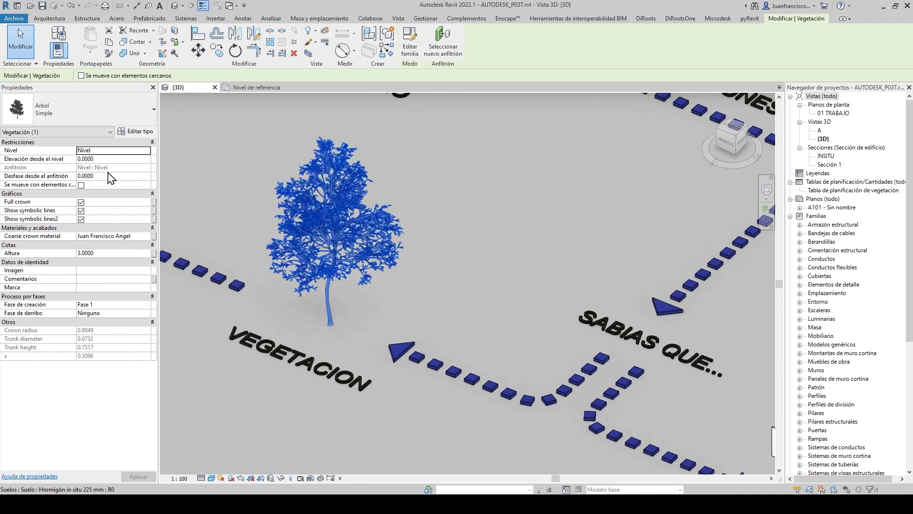
{"action": "left_click", "coordinate": [104, 252]}
{"action": "double_click", "coordinate": [104, 252]}
{"action": "type", "text": "6"}
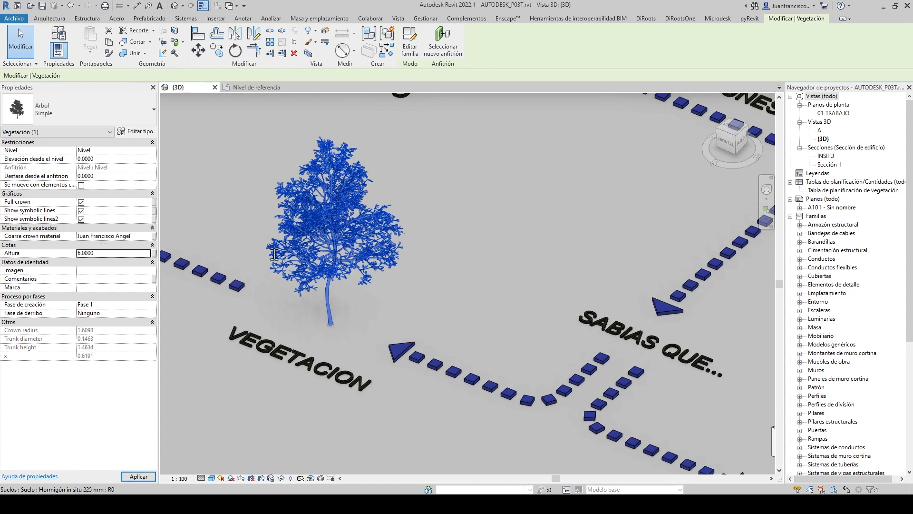
{"action": "scroll", "coordinate": [364, 250], "scroll_direction": "down", "scroll_amount": 2}
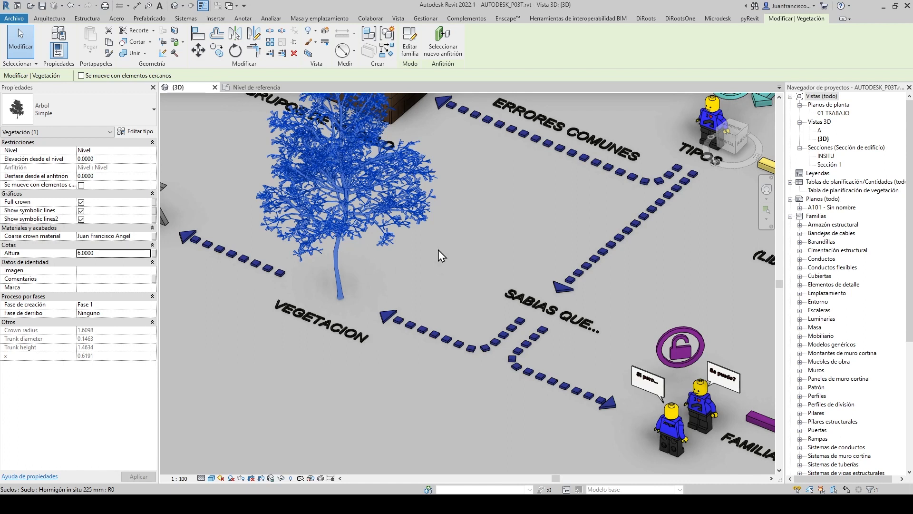
- Select the AUTODESK lettering above the MODELOS GENERICOS text and examine its category and properties
{"action": "scroll", "coordinate": [438, 249], "scroll_direction": "down", "scroll_amount": 2}
{"action": "scroll", "coordinate": [328, 226], "scroll_direction": "up", "scroll_amount": 1}
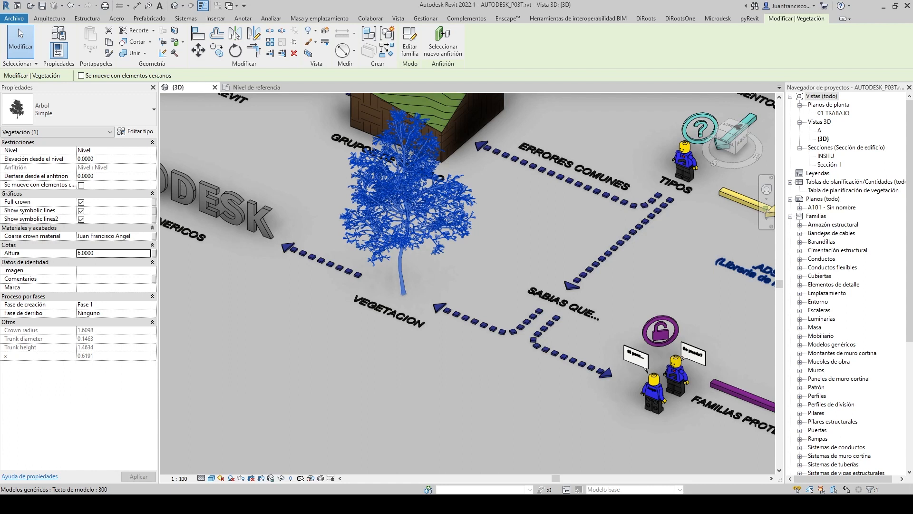
{"action": "middle_click_drag", "start_coordinate": [207, 164], "coordinate": [381, 221]}
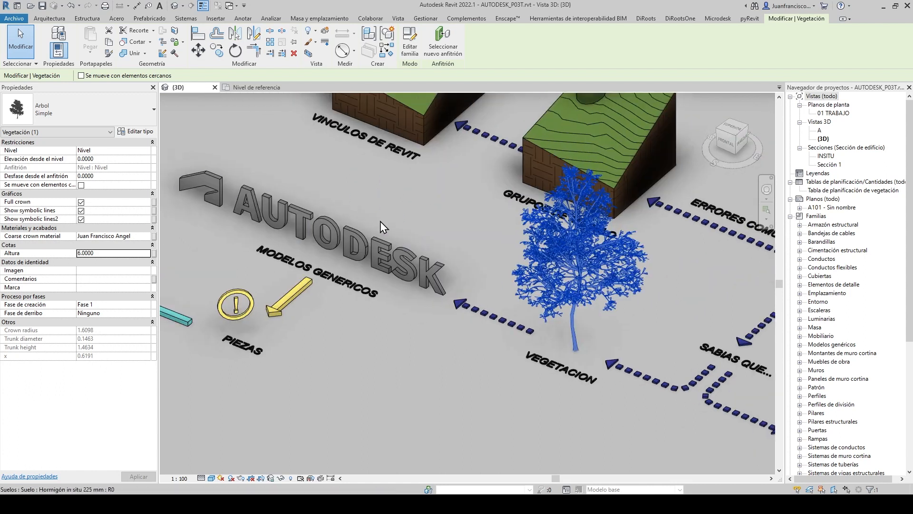
{"action": "scroll", "coordinate": [381, 221], "scroll_direction": "up", "scroll_amount": 3}
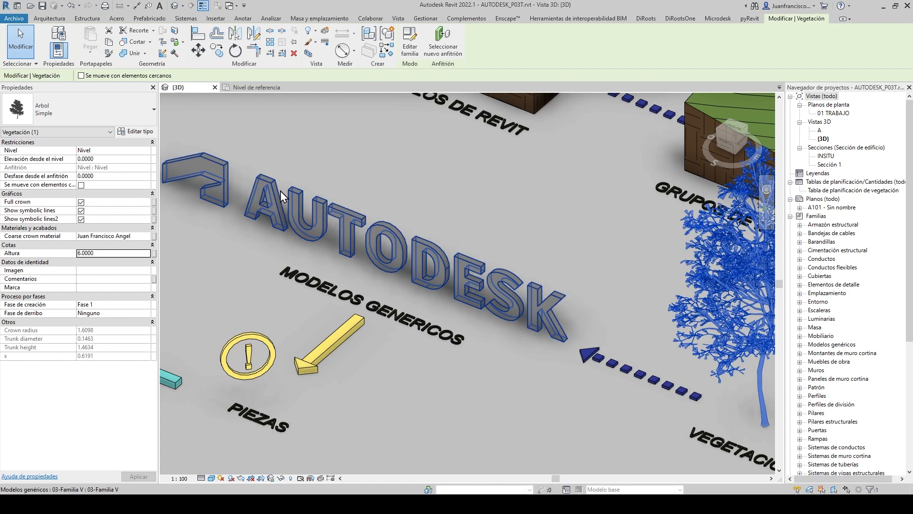
{"action": "left_click", "coordinate": [280, 190]}
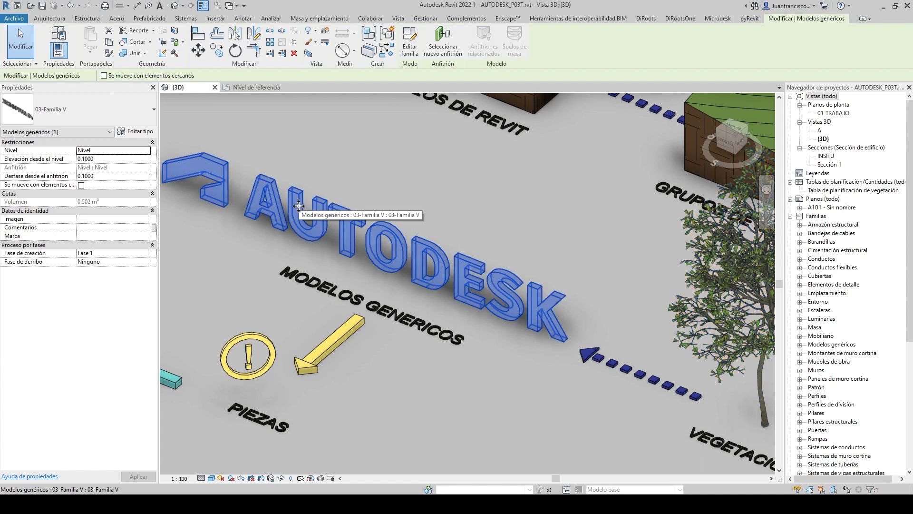
{"action": "scroll", "coordinate": [298, 205], "scroll_direction": "down", "scroll_amount": 2}
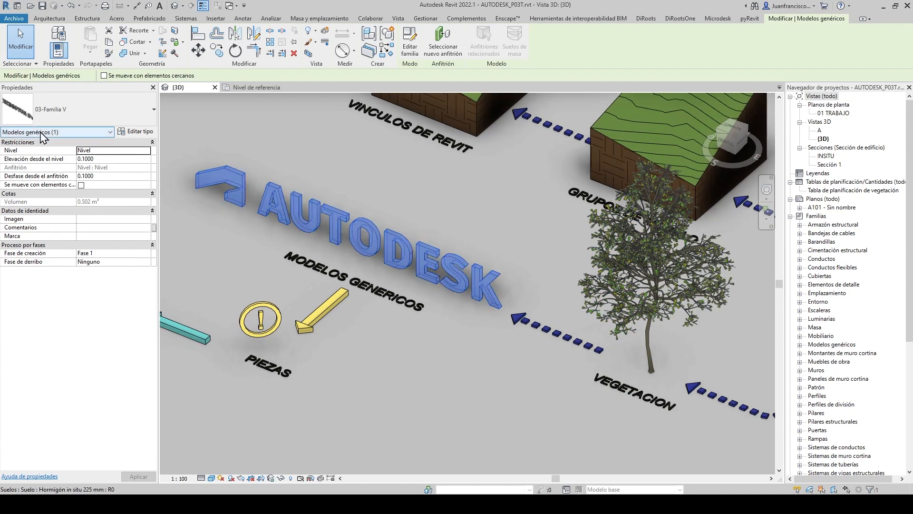
- Try setting the Altura Logo type parameter of the AUTODESK lettering above the MODELOS GENERICOS text to 2
{"action": "left_click", "coordinate": [135, 131]}
{"action": "left_click", "coordinate": [451, 216]}
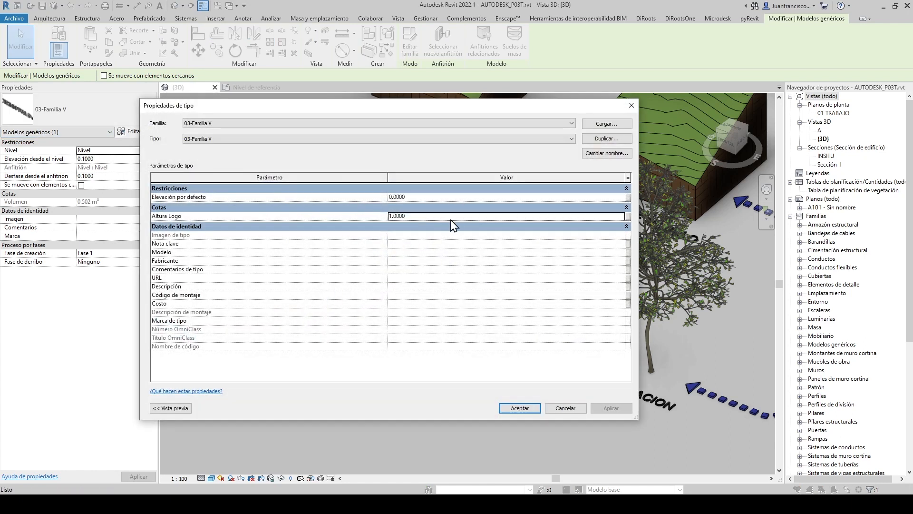
{"action": "type", "text": "3"}
{"action": "key", "text": "BackSpace"}
{"action": "type", "text": "2"}
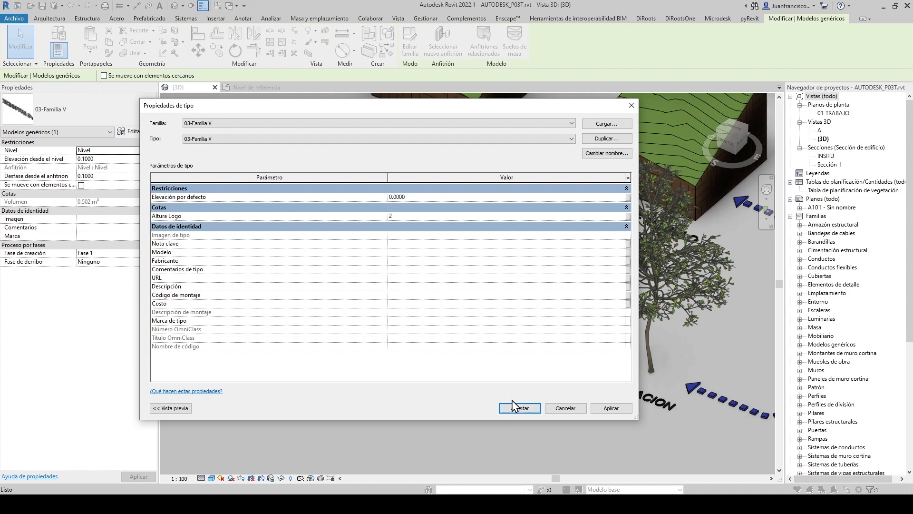
{"action": "left_click", "coordinate": [517, 407]}
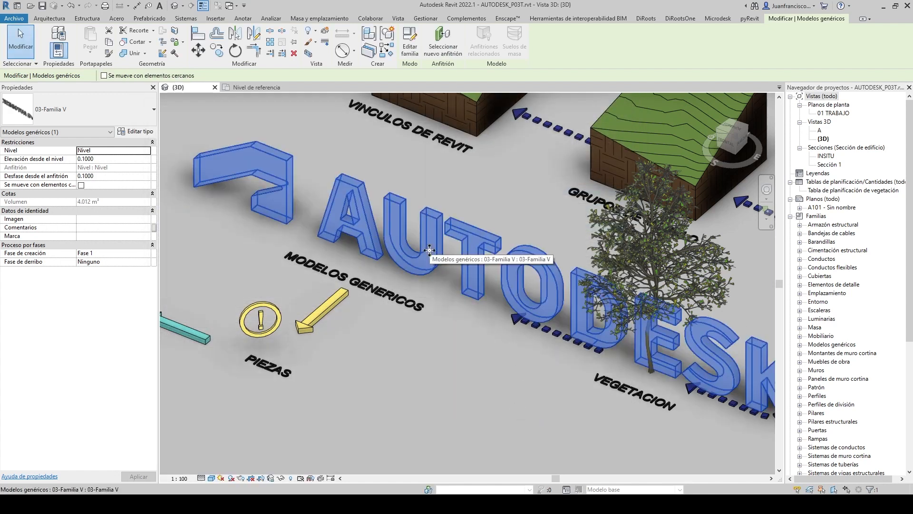
{"action": "key", "text": "Escape"}
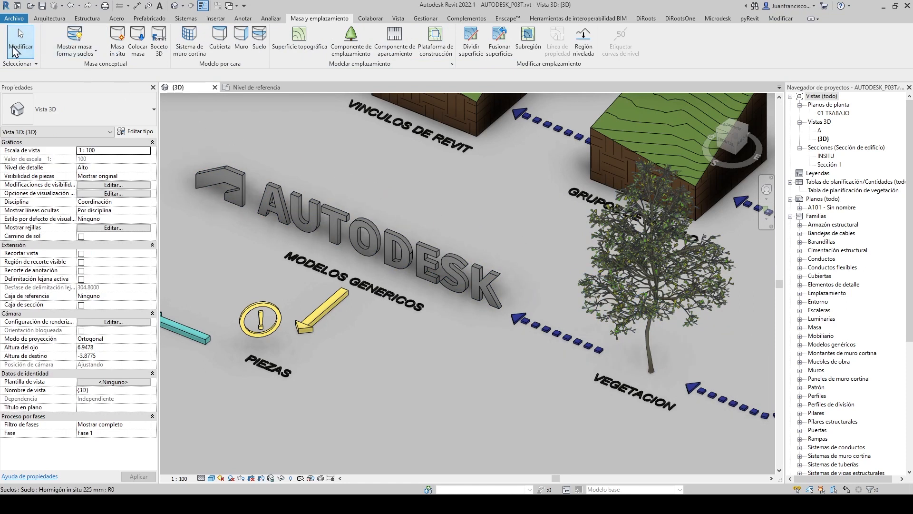
- Open the family file 01-Familia V.rfa from the Escritorio folder
{"action": "left_click", "coordinate": [11, 21]}
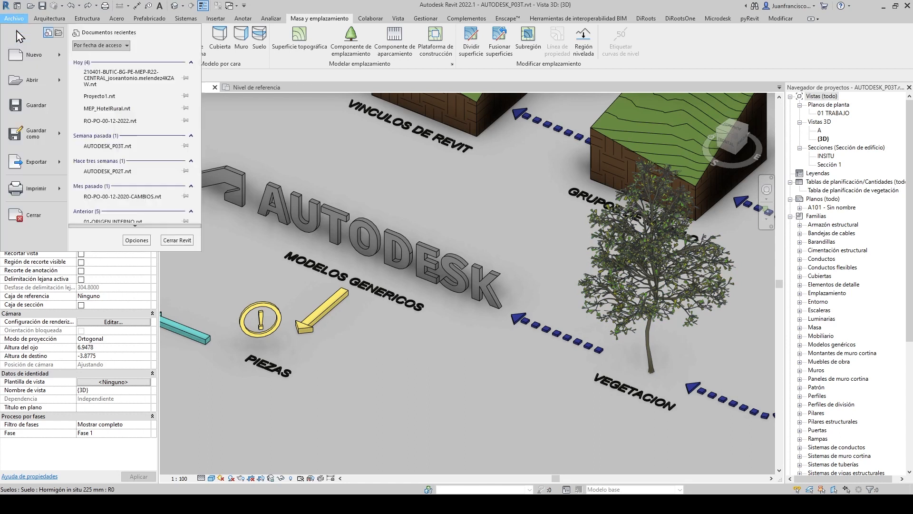
{"action": "left_click", "coordinate": [29, 81]}
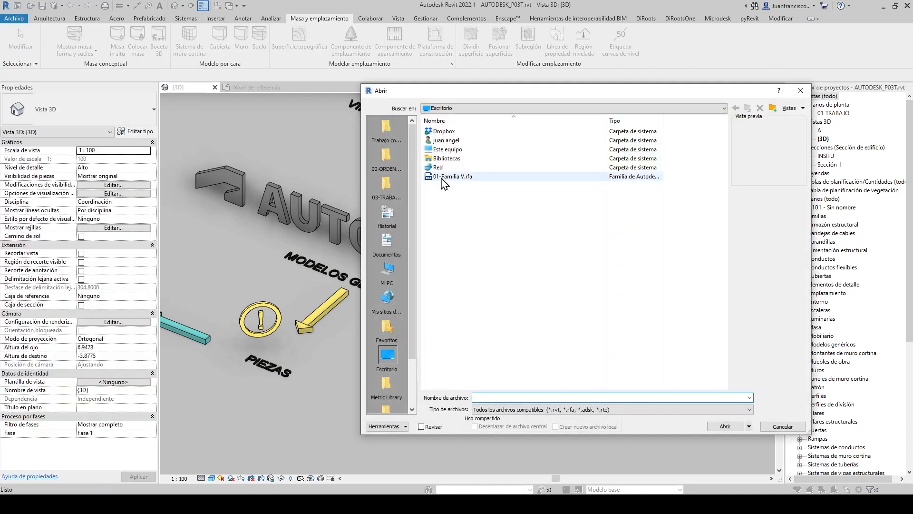
{"action": "left_click", "coordinate": [452, 177]}
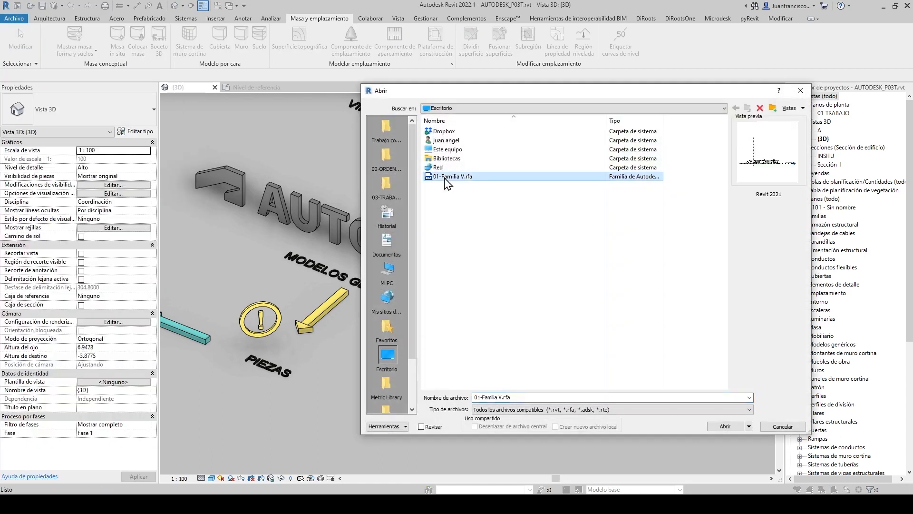
{"action": "left_click", "coordinate": [725, 425]}
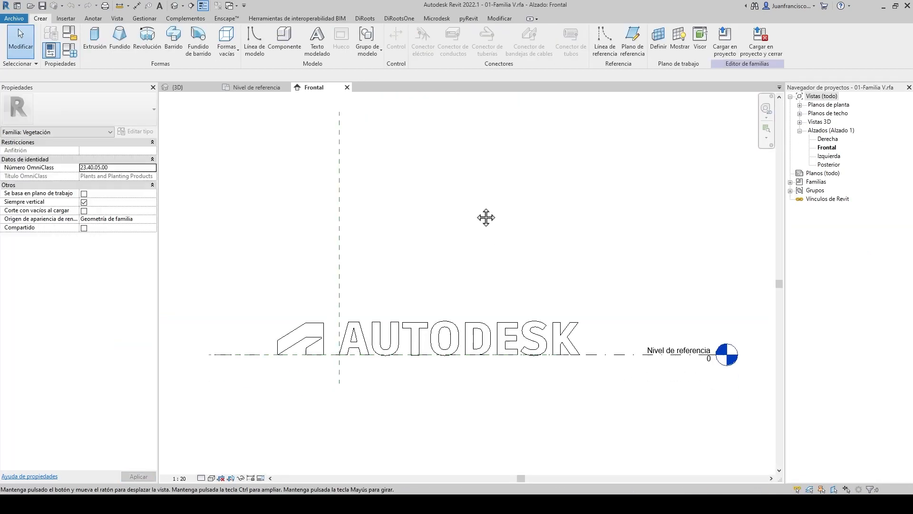
{"action": "middle_click_drag", "start_coordinate": [486, 217], "coordinate": [484, 184]}
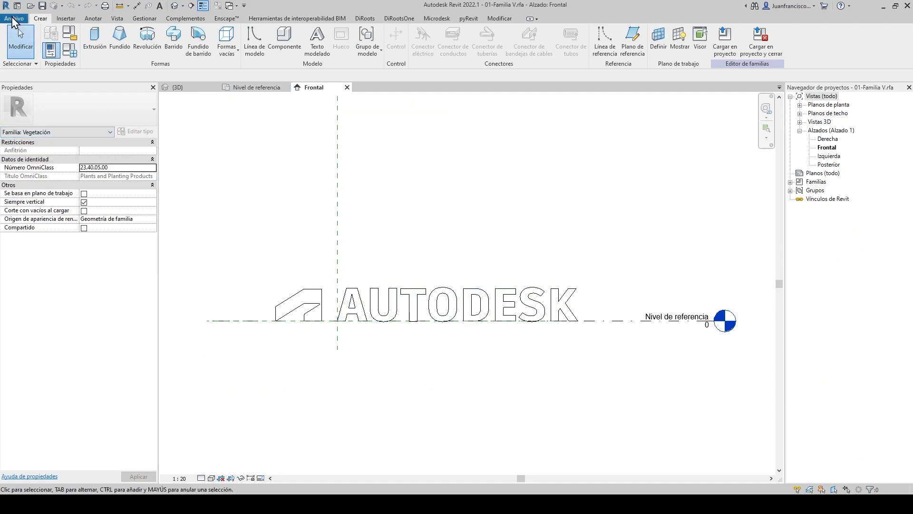
{"action": "left_click", "coordinate": [12, 20]}
{"action": "left_click", "coordinate": [41, 56]}
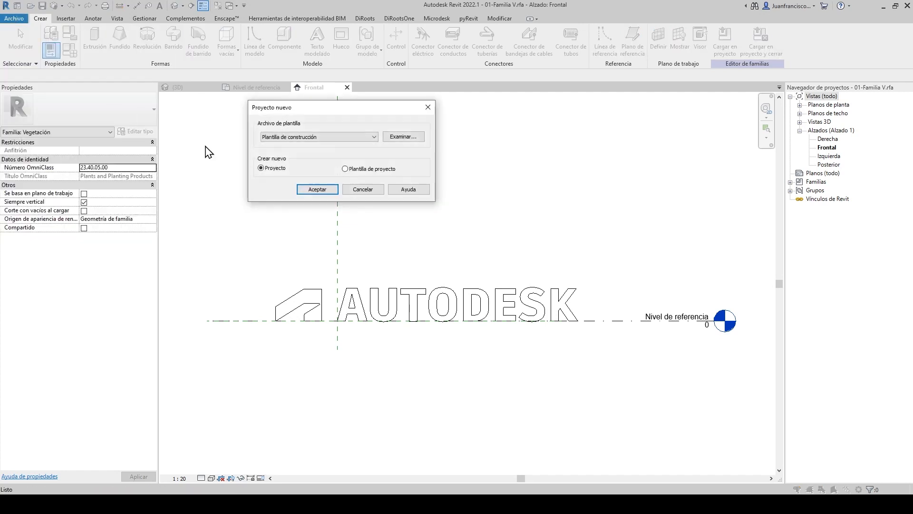
{"action": "left_click", "coordinate": [434, 101]}
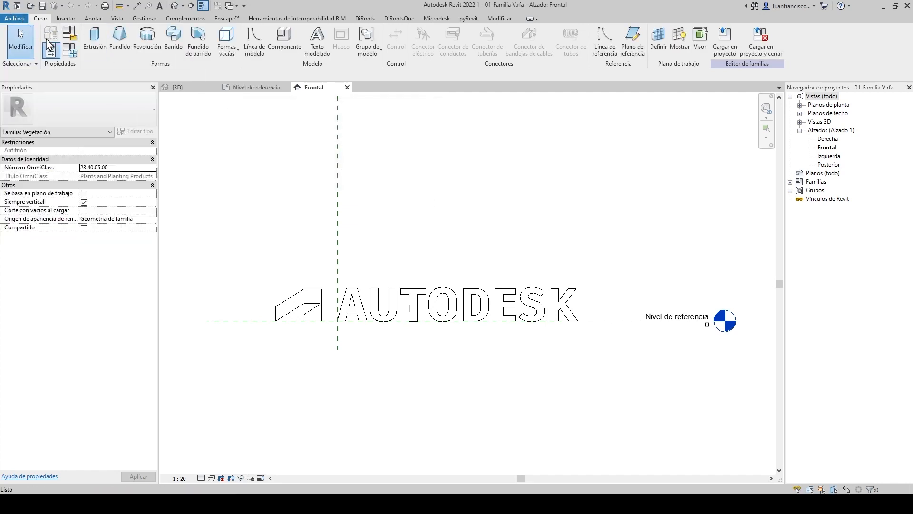
- Create a new family from the Vegetación métrica.rft template
{"action": "left_click", "coordinate": [14, 18]}
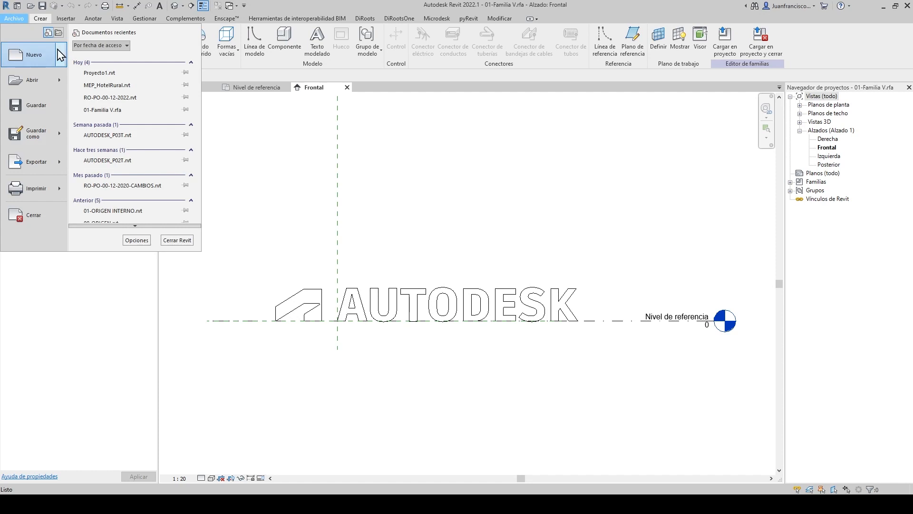
{"action": "mouse_move", "coordinate": [60, 54]}
{"action": "left_click", "coordinate": [114, 97]}
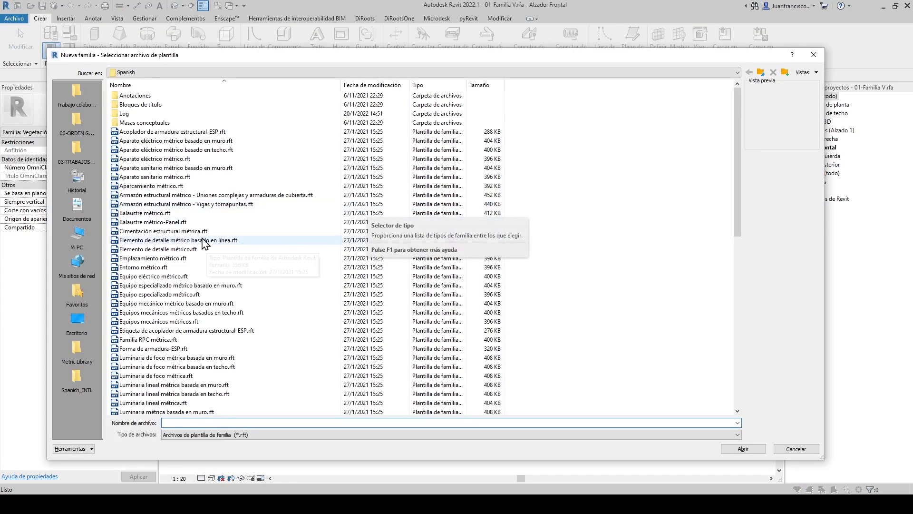
{"action": "left_click", "coordinate": [205, 243]}
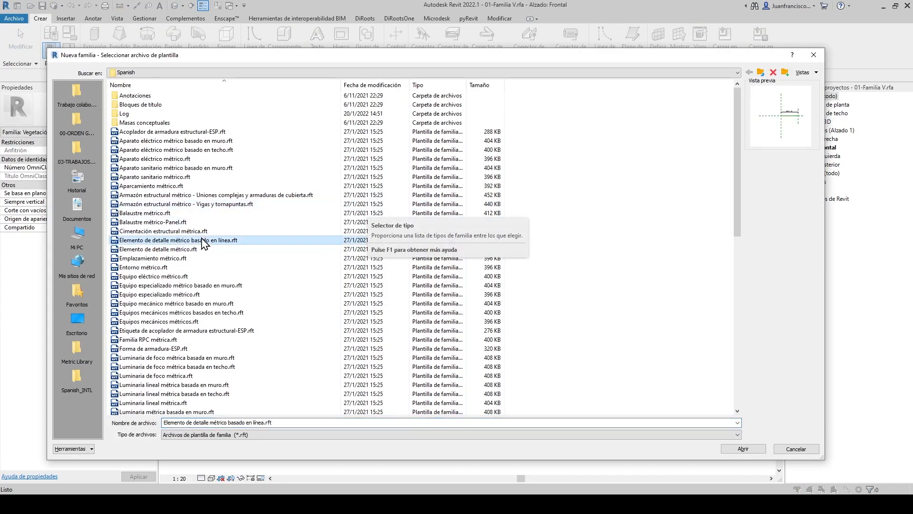
{"action": "key", "text": "v"}
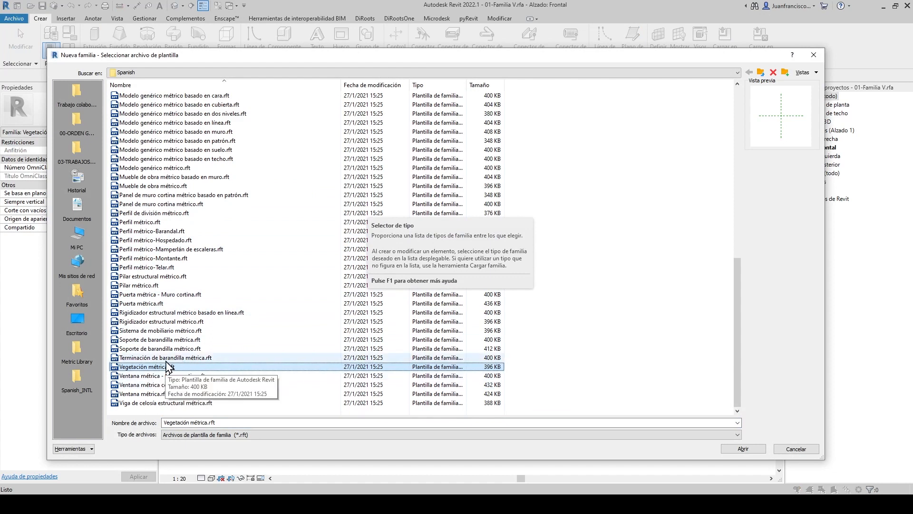
{"action": "left_click", "coordinate": [745, 450]}
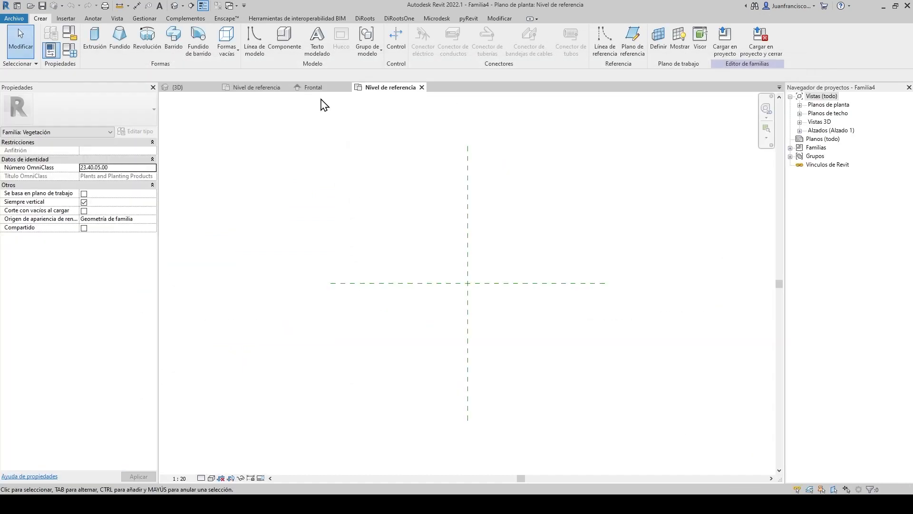
- Open the new vegetation family's Frontal elevation and compare it with the Frontal view of 01-Familia V
{"action": "left_click", "coordinate": [800, 130]}
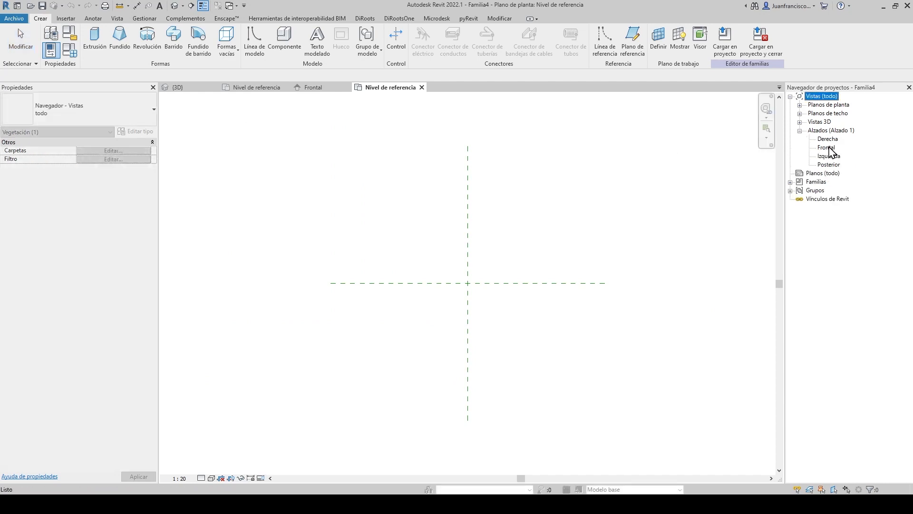
{"action": "double_click", "coordinate": [830, 149]}
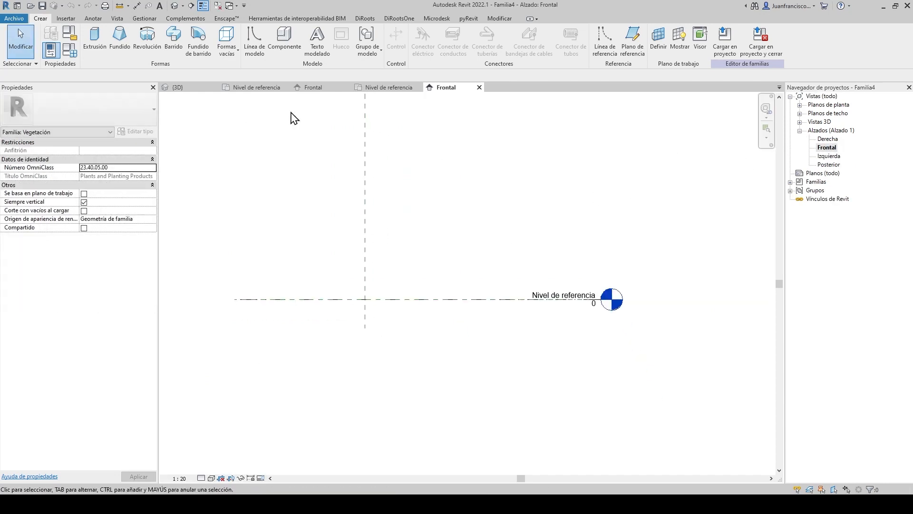
{"action": "scroll", "coordinate": [375, 260], "scroll_direction": "up", "scroll_amount": 2}
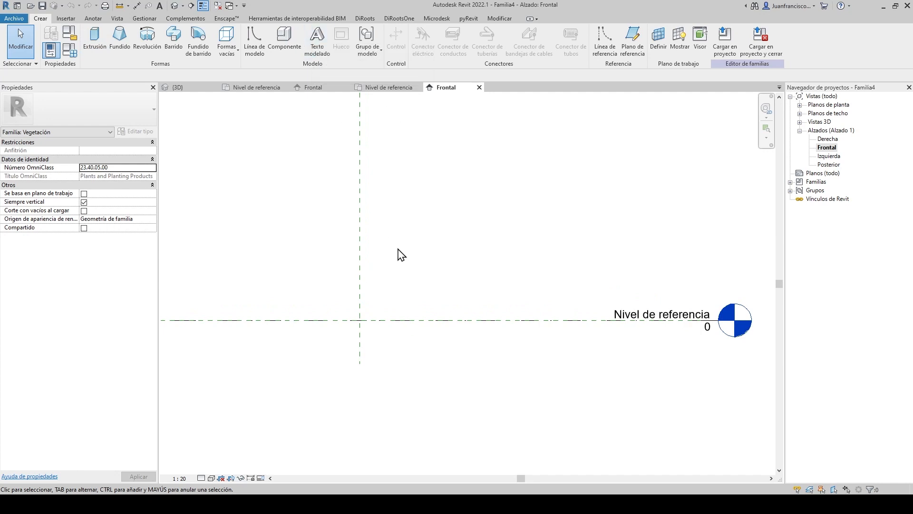
{"action": "left_click_drag", "start_coordinate": [314, 255], "coordinate": [591, 307]}
{"action": "left_click", "coordinate": [309, 88]}
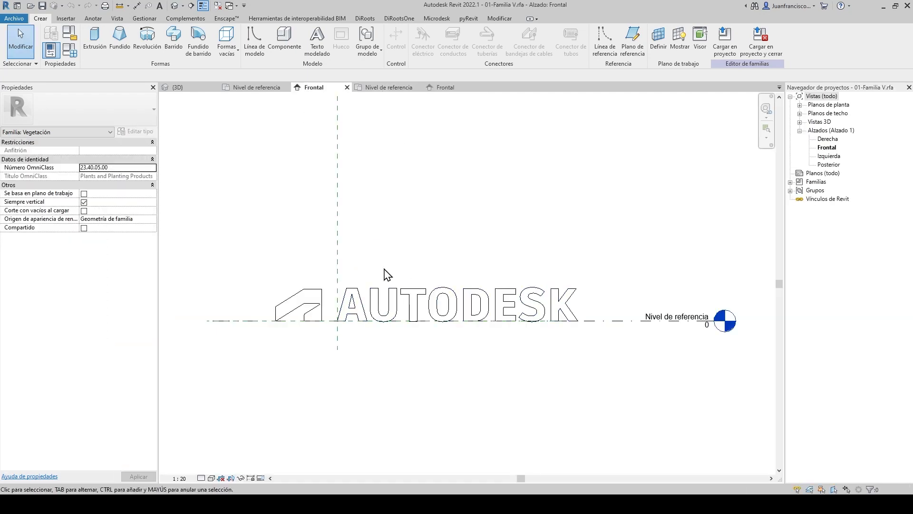
{"action": "scroll", "coordinate": [319, 281], "scroll_direction": "up", "scroll_amount": 2}
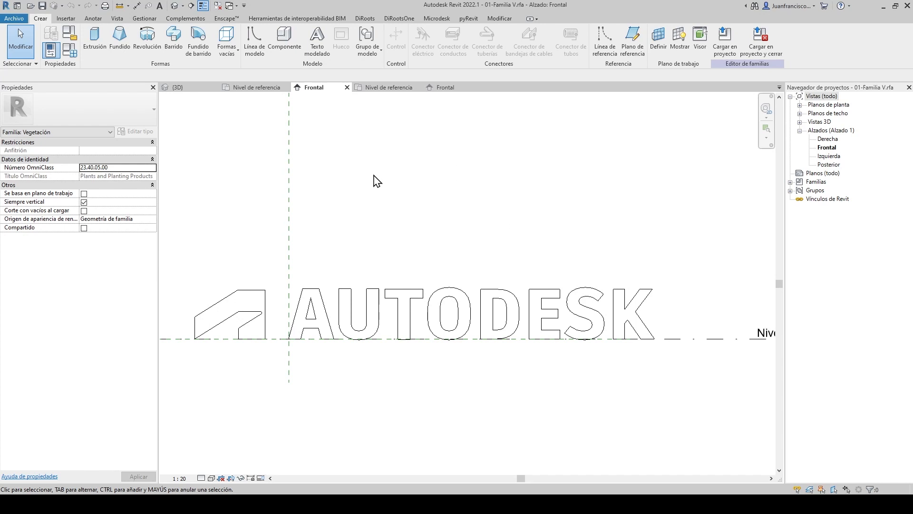
- Load 01-Familia V into the AUTODESK_P03T project, overwriting the existing version
{"action": "left_click", "coordinate": [725, 39]}
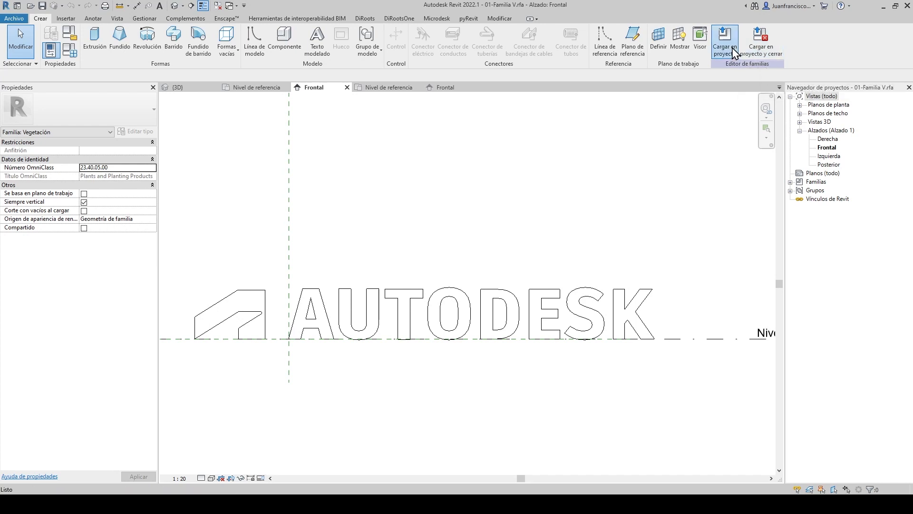
{"action": "left_click", "coordinate": [437, 324]}
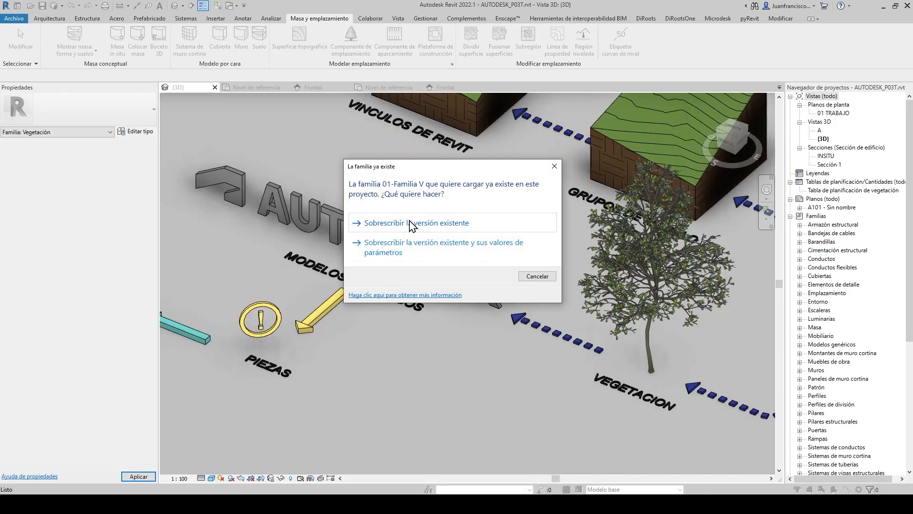
{"action": "left_click", "coordinate": [412, 224]}
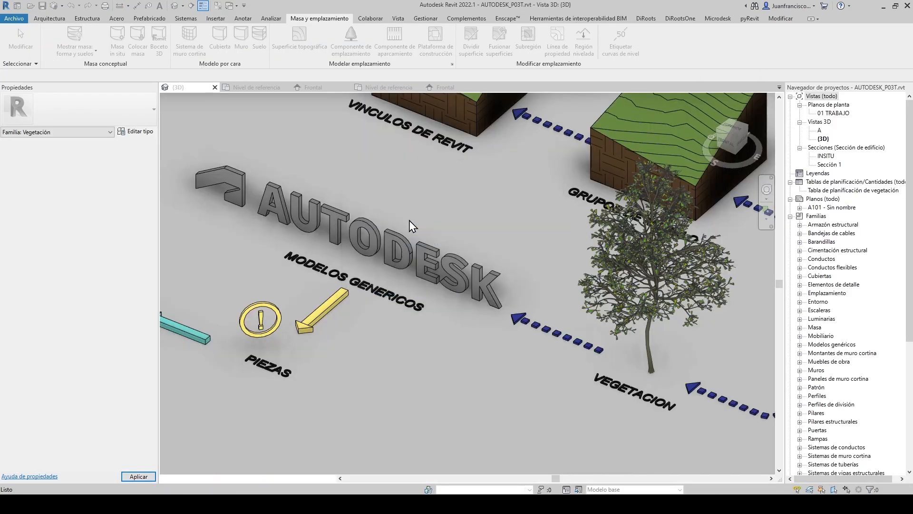
- Place a 01-Familia V component in the empty area behind the walls at the MUROS SUELOS CUBIERTAS text
{"action": "left_click", "coordinate": [61, 20]}
{"action": "left_click", "coordinate": [130, 37]}
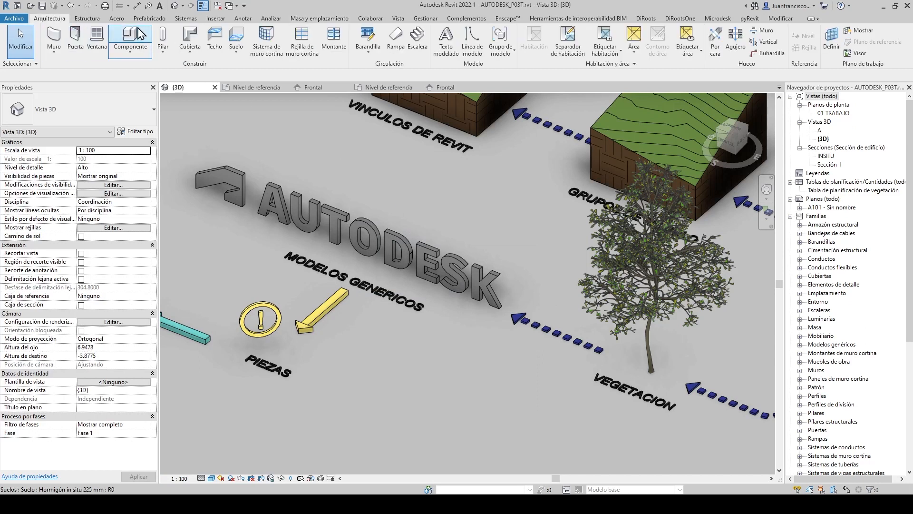
{"action": "scroll", "coordinate": [550, 267], "scroll_direction": "down", "scroll_amount": 3}
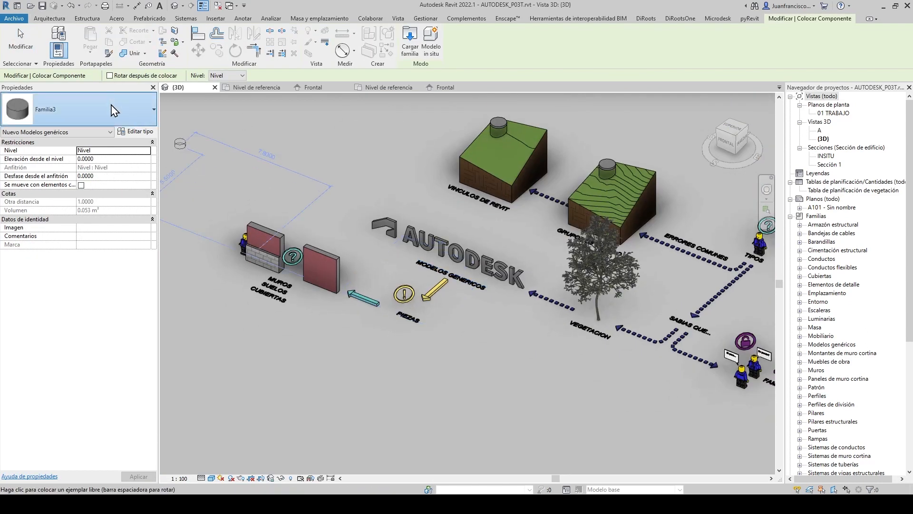
{"action": "left_click", "coordinate": [135, 117]}
{"action": "scroll", "coordinate": [97, 171], "scroll_direction": "up", "scroll_amount": 10}
{"action": "scroll", "coordinate": [100, 156], "scroll_direction": "up", "scroll_amount": 2}
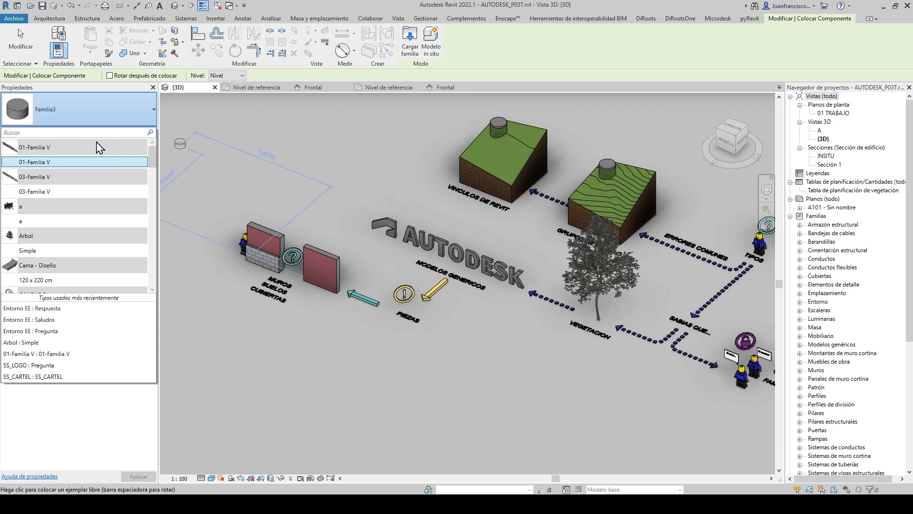
{"action": "left_click", "coordinate": [75, 162]}
{"action": "scroll", "coordinate": [308, 208], "scroll_direction": "up", "scroll_amount": 5}
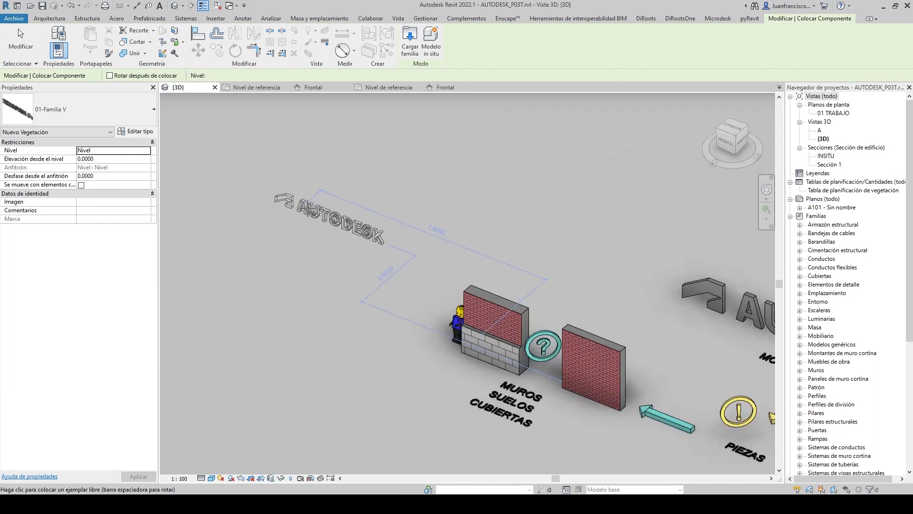
{"action": "left_click", "coordinate": [308, 208]}
{"action": "key", "text": "Escape"}
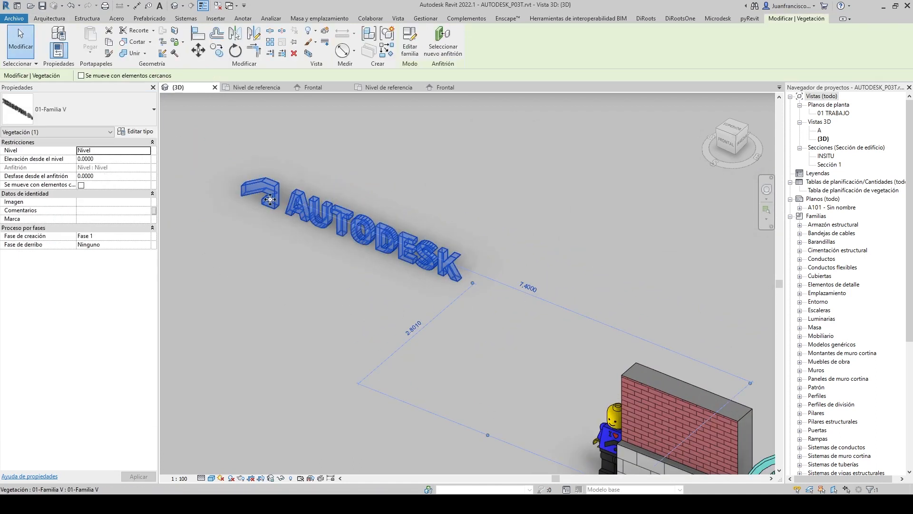
- Set the Altura type parameter of the newly placed 01-Familia V lettering to 2
{"action": "left_click", "coordinate": [139, 134]}
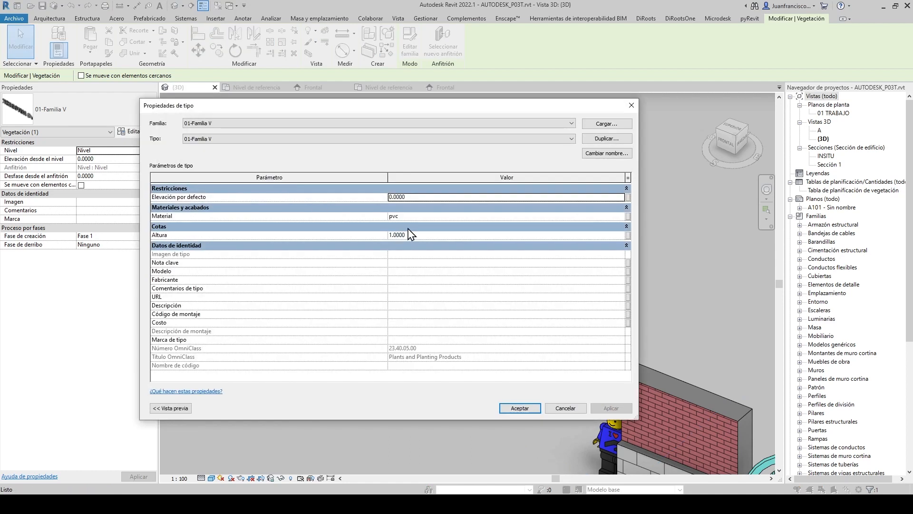
{"action": "left_click", "coordinate": [428, 235]}
{"action": "type", "text": "2"}
{"action": "left_click", "coordinate": [520, 408]}
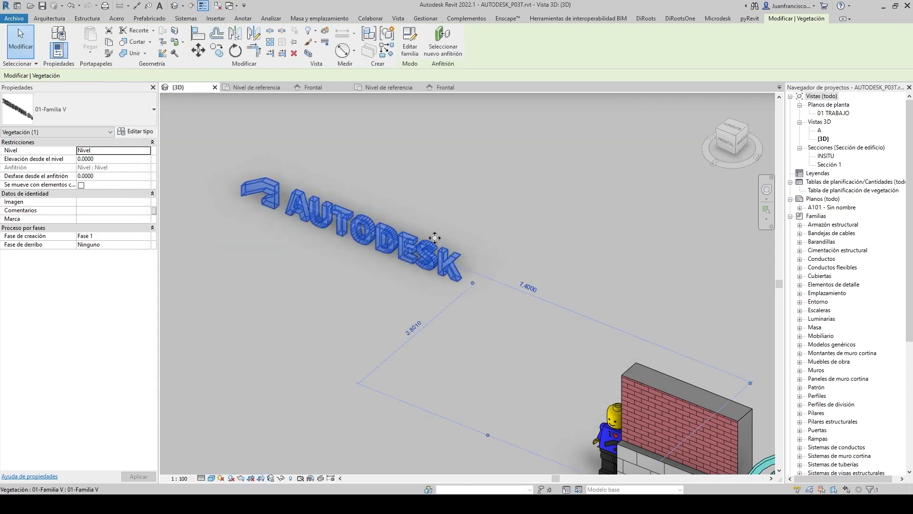
{"action": "key", "text": "Escape"}
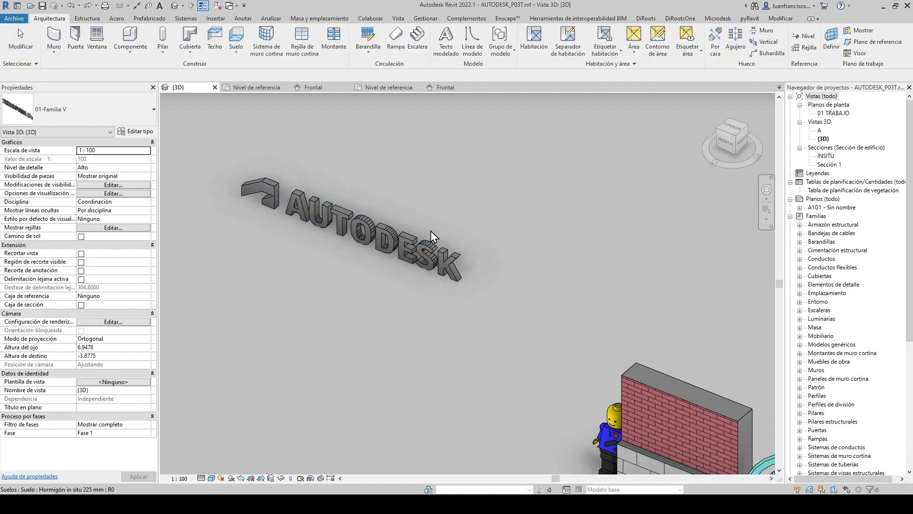
- Check the Familia4 reference level view and load 01-Familia V into that family
{"action": "left_click", "coordinate": [441, 89]}
{"action": "left_click", "coordinate": [404, 92]}
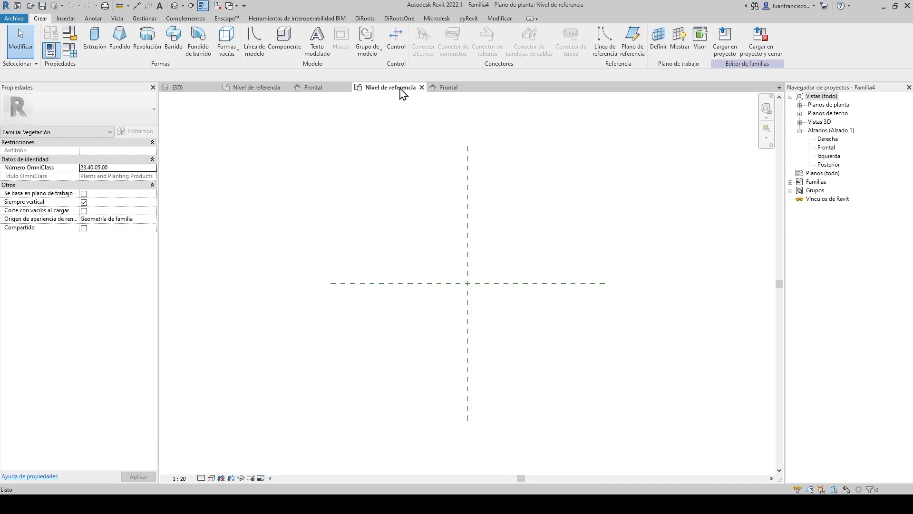
{"action": "left_click", "coordinate": [318, 89]}
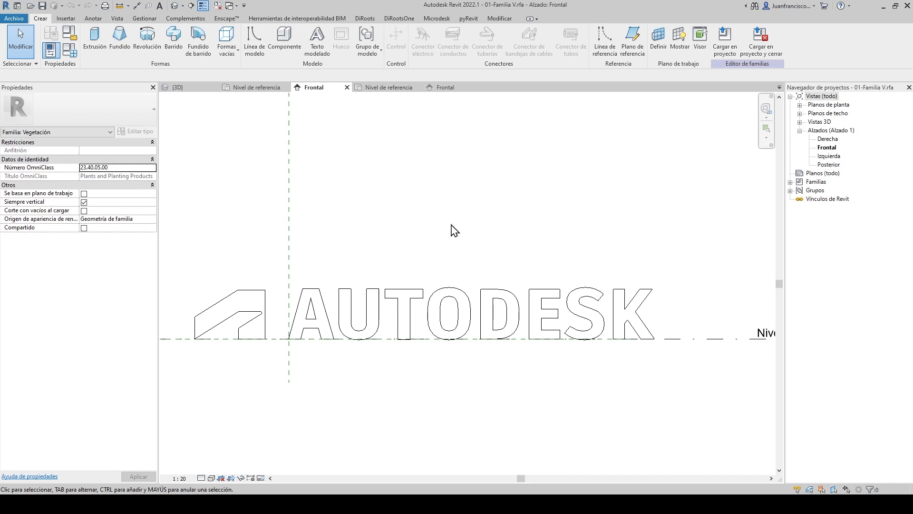
{"action": "left_click", "coordinate": [724, 56]}
{"action": "left_click", "coordinate": [395, 208]}
{"action": "left_click", "coordinate": [431, 323]}
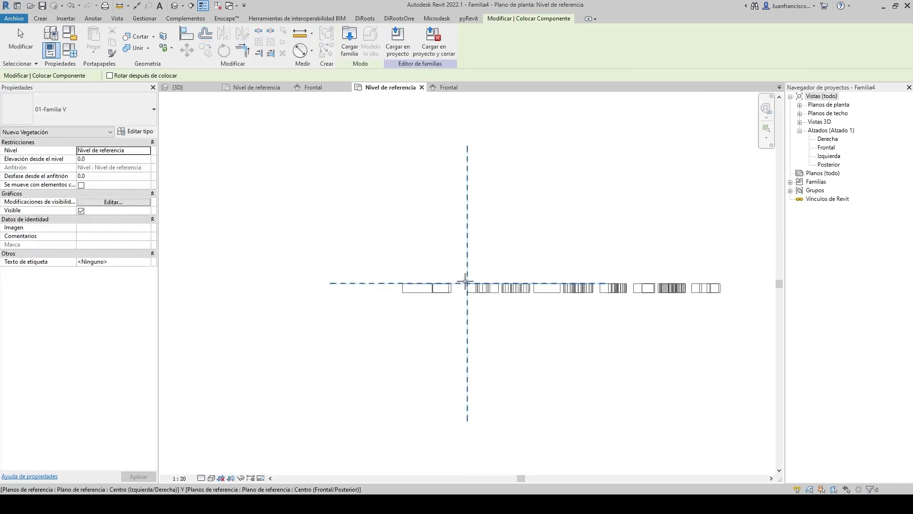
- Stop placing components and save the vegetation family to the Escritorio folder as 02-Familia V2.rfa
{"action": "key", "text": "Escape"}
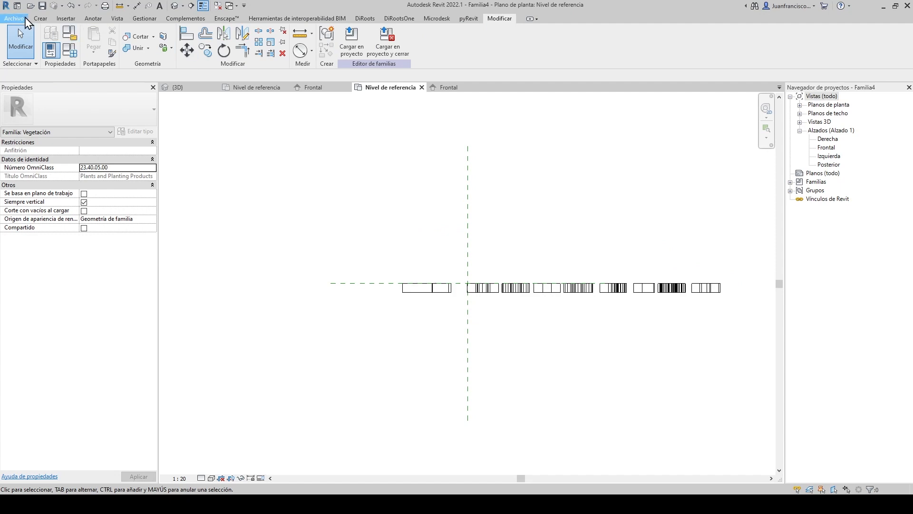
{"action": "left_click", "coordinate": [14, 18]}
{"action": "mouse_move", "coordinate": [53, 135]}
{"action": "left_click", "coordinate": [152, 125]}
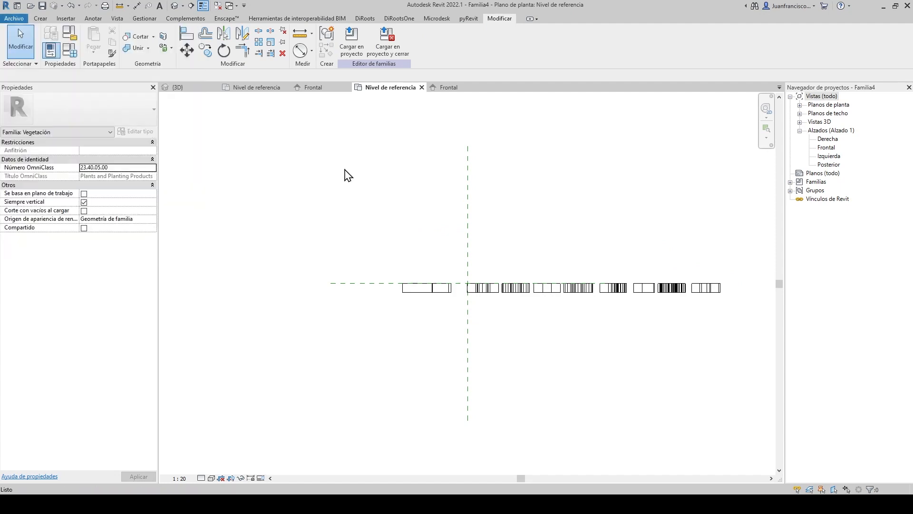
{"action": "left_click", "coordinate": [241, 181]}
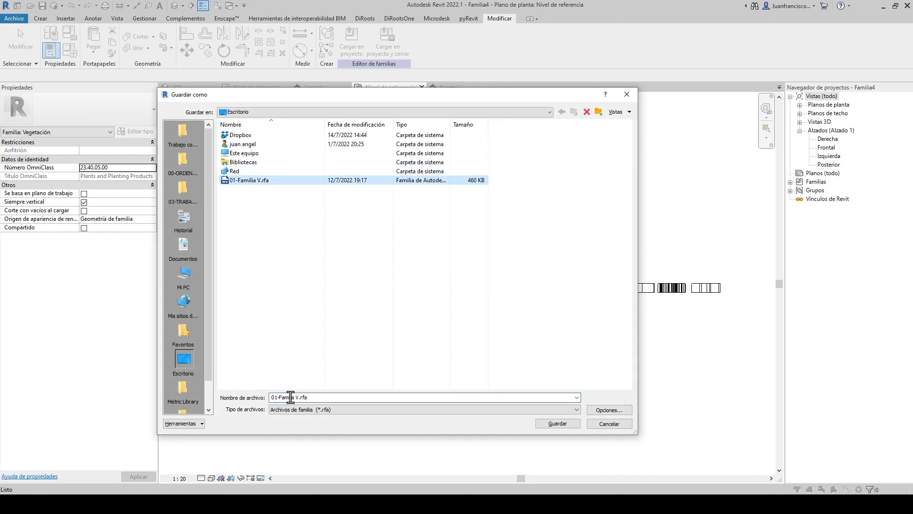
{"action": "left_click", "coordinate": [280, 398]}
{"action": "left_click", "coordinate": [276, 397]}
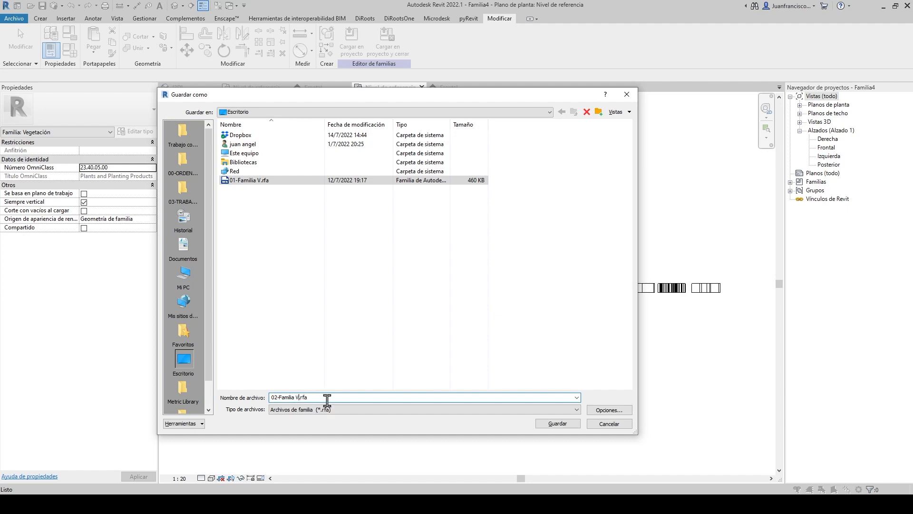
{"action": "left_click", "coordinate": [557, 423]}
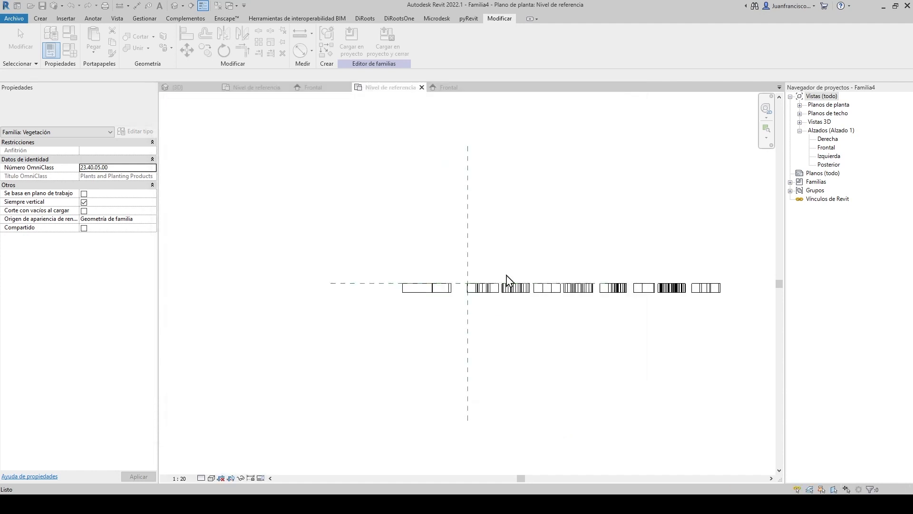
- Associate the Altura type parameter of the nested 01-Familia V with the host family's Altura parameter
{"action": "left_click", "coordinate": [442, 287]}
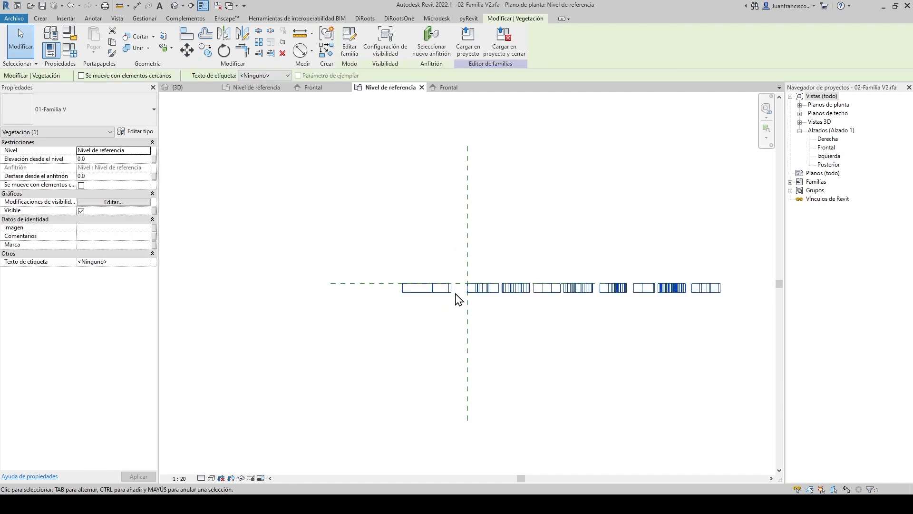
{"action": "middle_click_drag", "start_coordinate": [459, 297], "coordinate": [375, 266]}
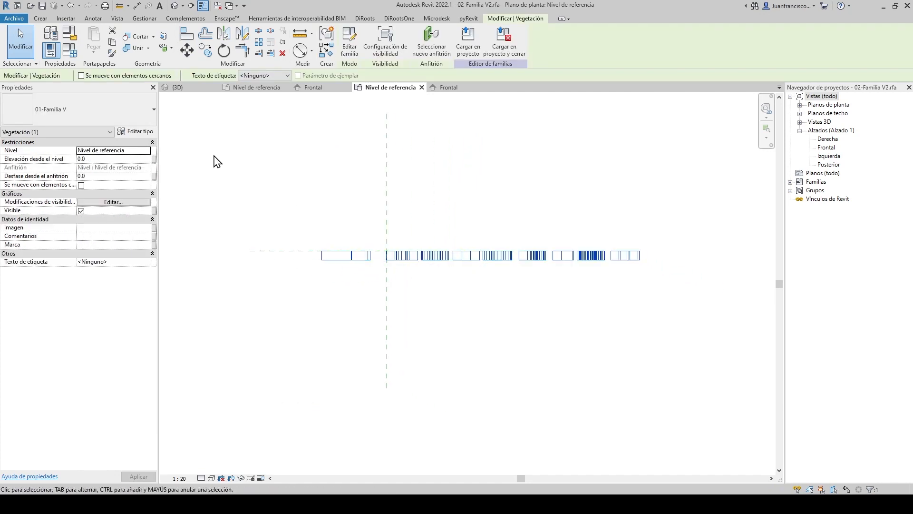
{"action": "left_click", "coordinate": [138, 131]}
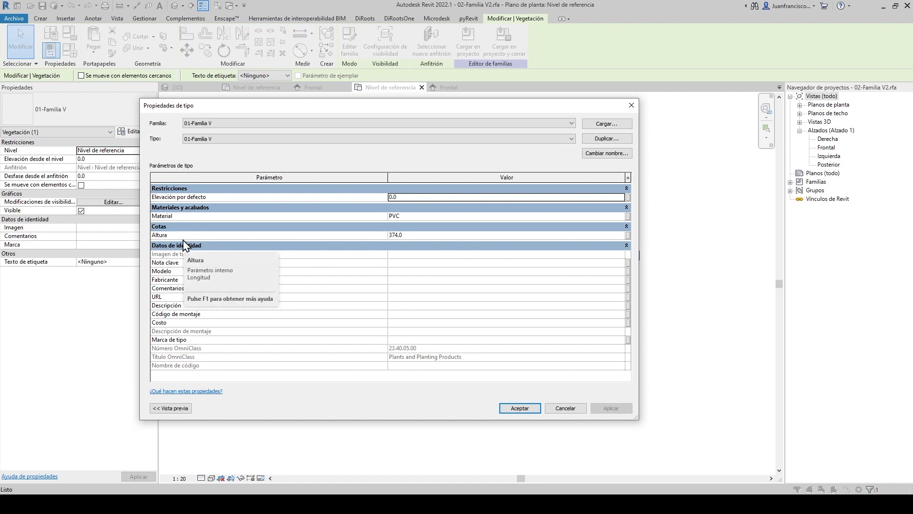
{"action": "left_click", "coordinate": [628, 236]}
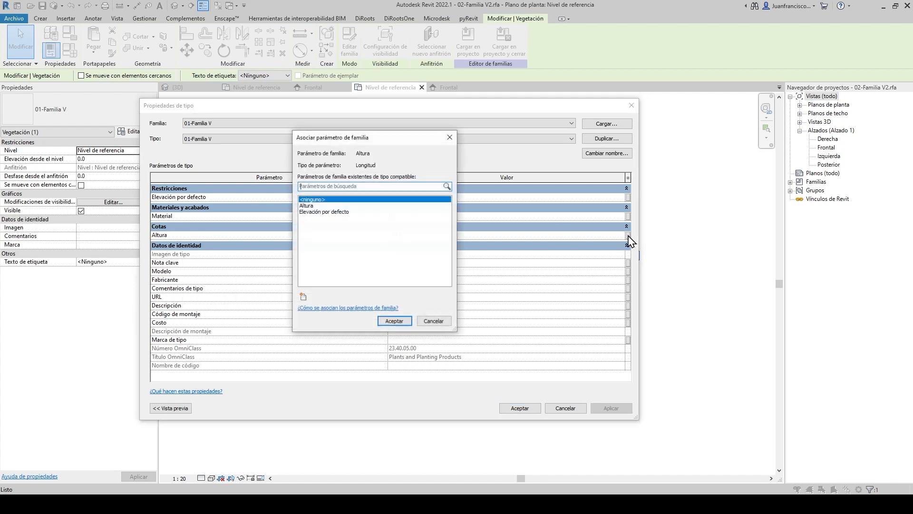
{"action": "left_click", "coordinate": [305, 205]}
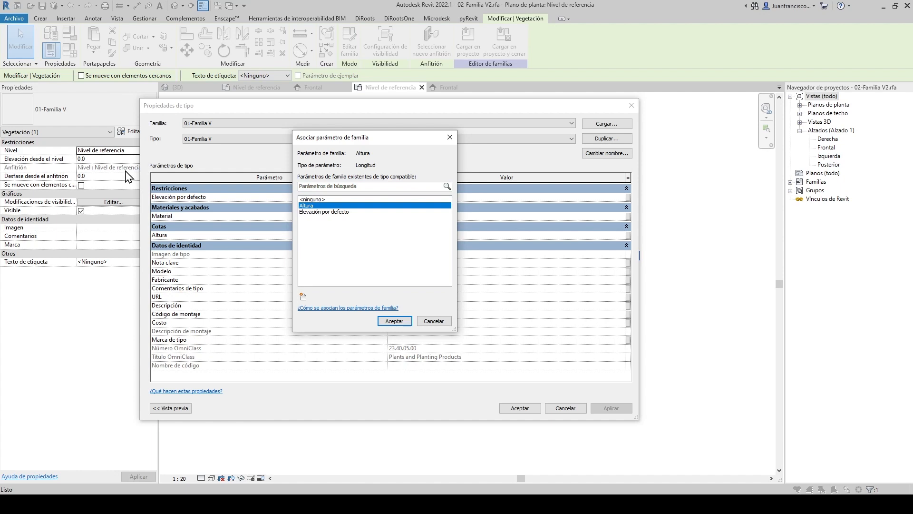
{"action": "left_click", "coordinate": [393, 321]}
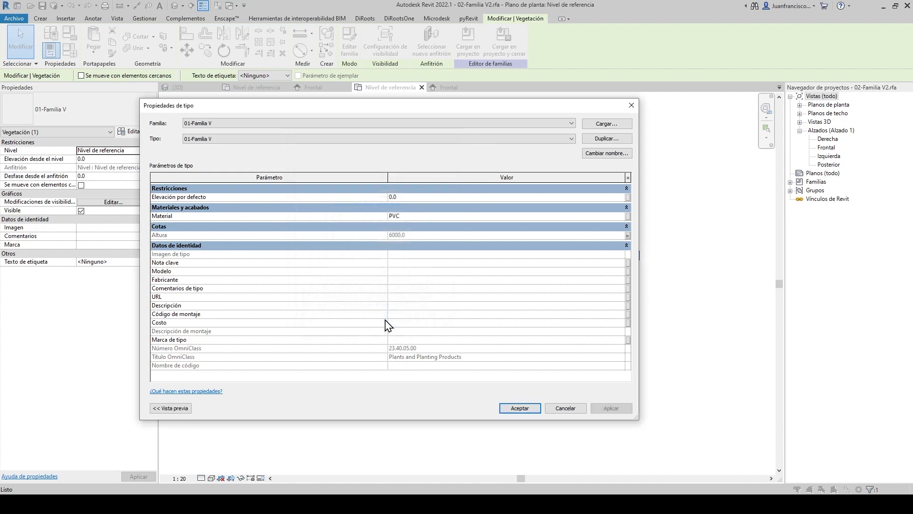
{"action": "left_click", "coordinate": [522, 409]}
{"action": "left_click", "coordinate": [417, 209]}
{"action": "middle_click_drag", "start_coordinate": [419, 206], "coordinate": [403, 230]}
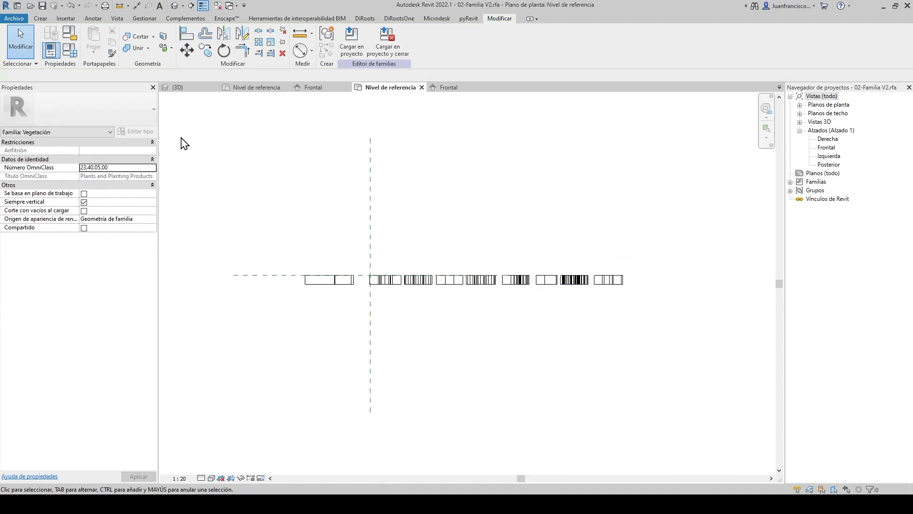
- Create a new family from the Modelo genérico métrico.rft template
{"action": "left_click", "coordinate": [15, 19]}
{"action": "mouse_move", "coordinate": [34, 55]}
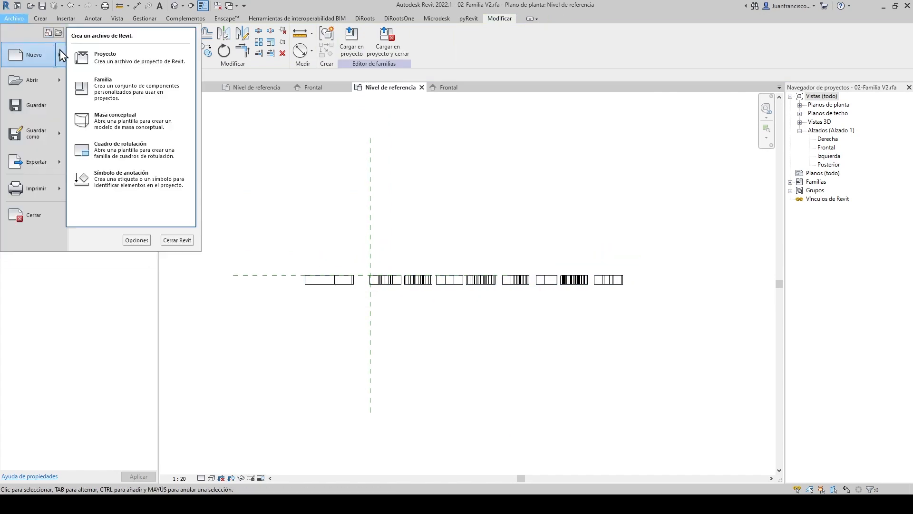
{"action": "left_click", "coordinate": [101, 88]}
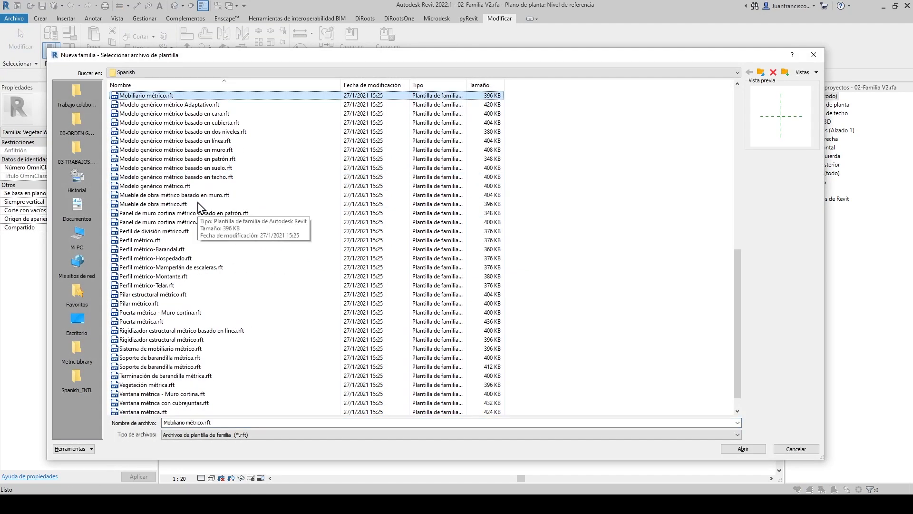
{"action": "left_click", "coordinate": [157, 186]}
{"action": "left_click", "coordinate": [743, 449]}
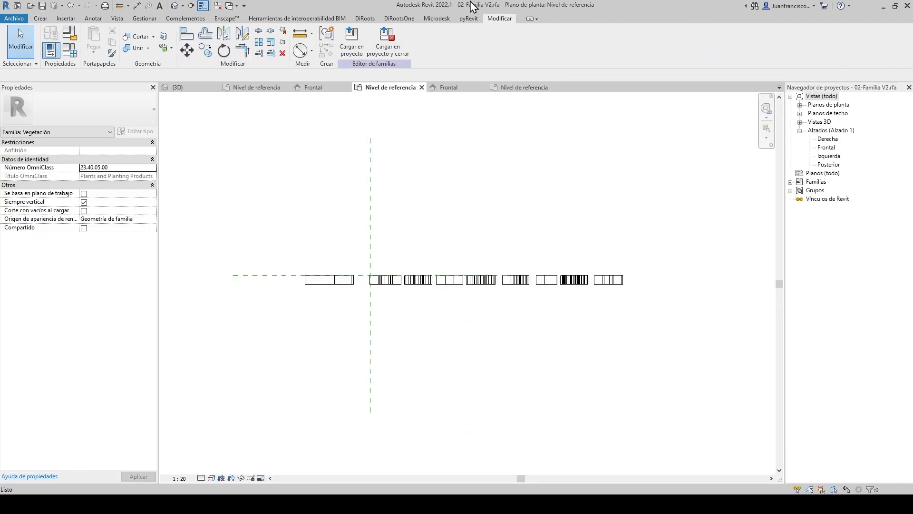
- Load 02-Familia V2 into Familia5 and place it at the intersection of the reference planes
{"action": "left_click", "coordinate": [352, 41]}
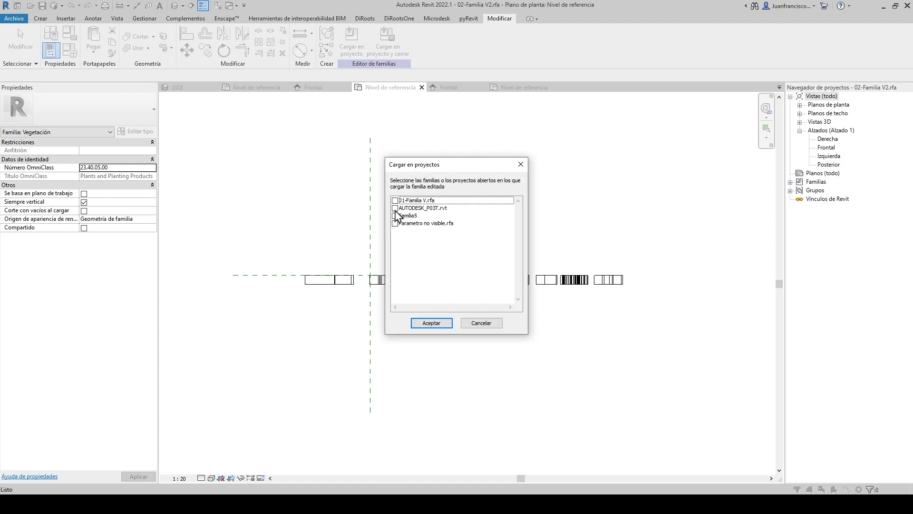
{"action": "left_click", "coordinate": [395, 215]}
{"action": "left_click", "coordinate": [430, 322]}
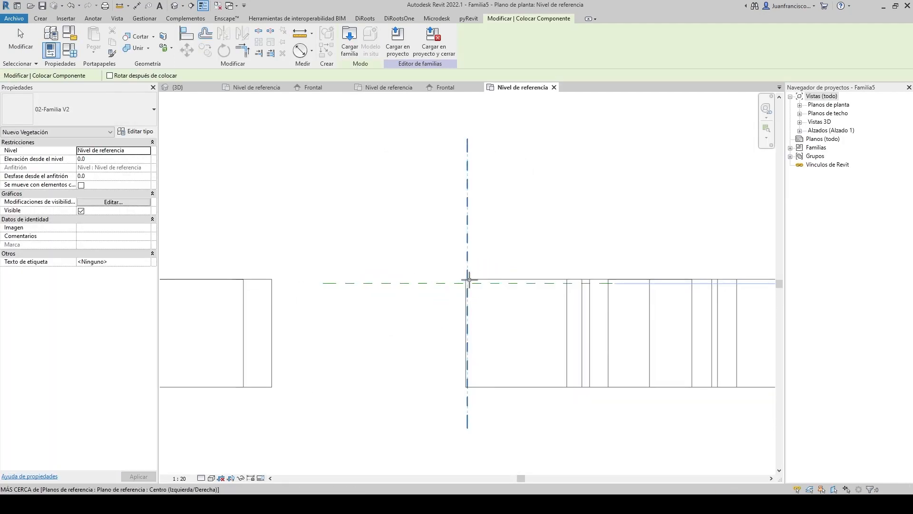
{"action": "left_click", "coordinate": [469, 283]}
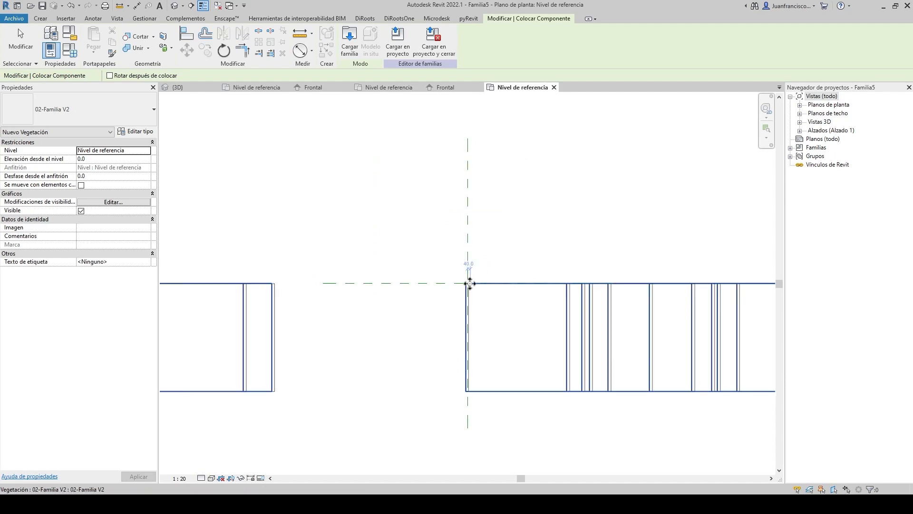
{"action": "key", "text": "Escape"}
{"action": "scroll", "coordinate": [470, 284], "scroll_direction": "down", "scroll_amount": 8}
{"action": "middle_click_drag", "start_coordinate": [492, 292], "coordinate": [383, 239]}
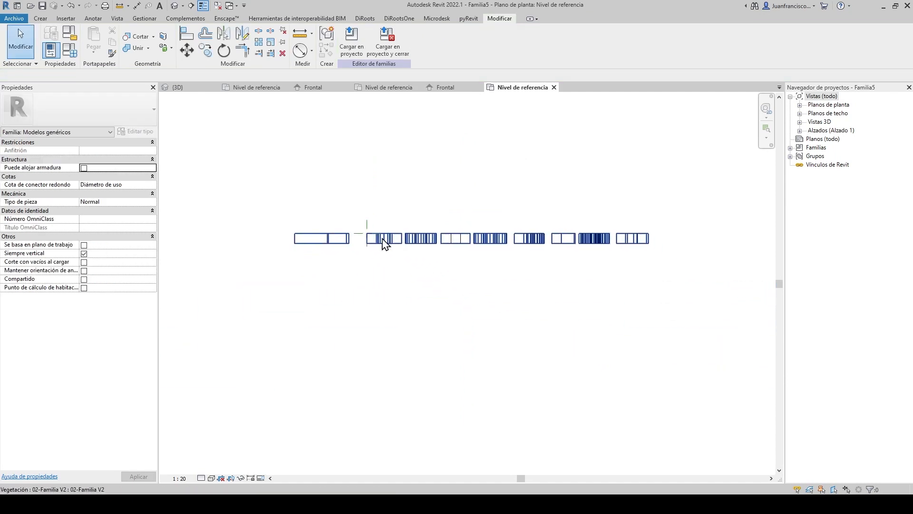
- Associate the Altura of the nested 02-Familia V2 with a new instance family parameter named Altura, grouped under Cotas
{"action": "left_click", "coordinate": [404, 250]}
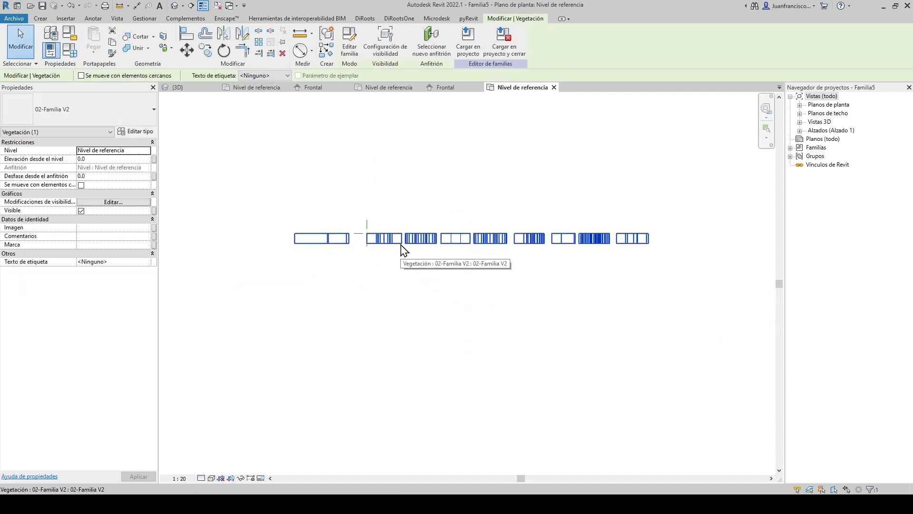
{"action": "left_click", "coordinate": [147, 133]}
{"action": "left_click", "coordinate": [628, 216]}
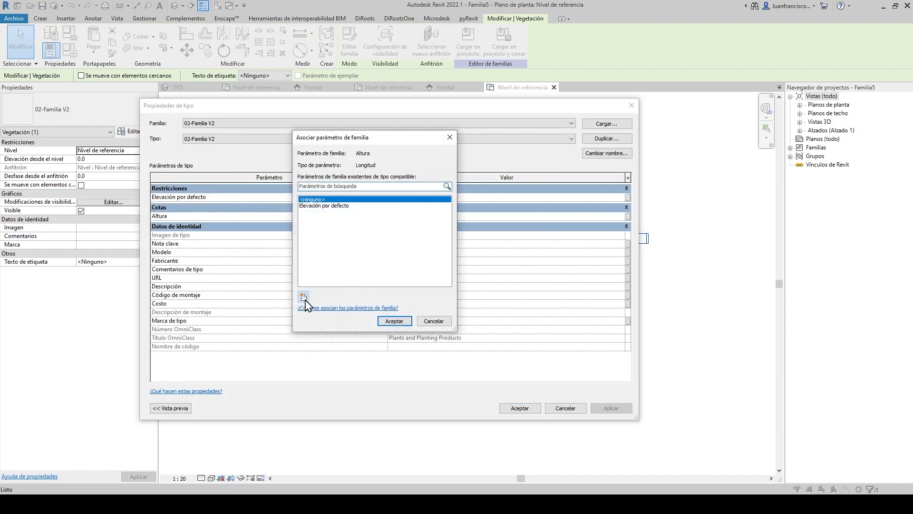
{"action": "left_click", "coordinate": [303, 297]}
{"action": "type", "text": "Altura"}
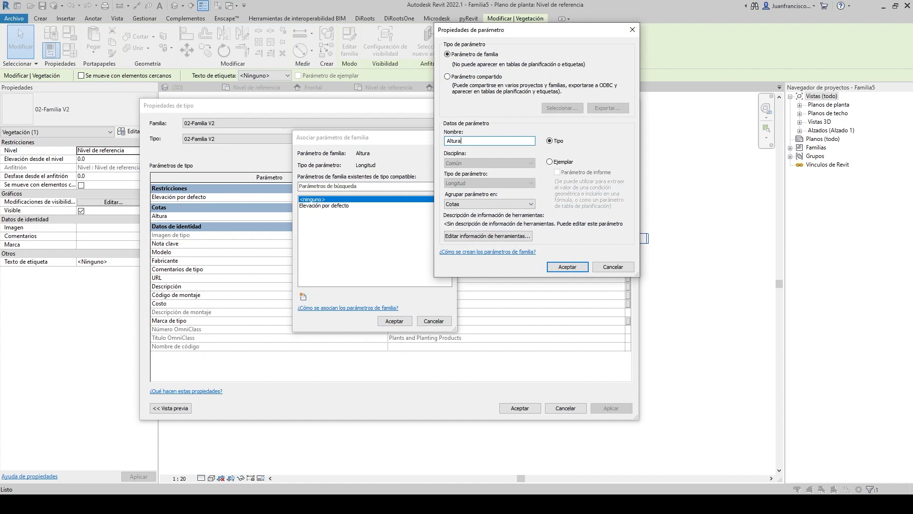
{"action": "left_click", "coordinate": [566, 267]}
{"action": "left_click", "coordinate": [394, 321]}
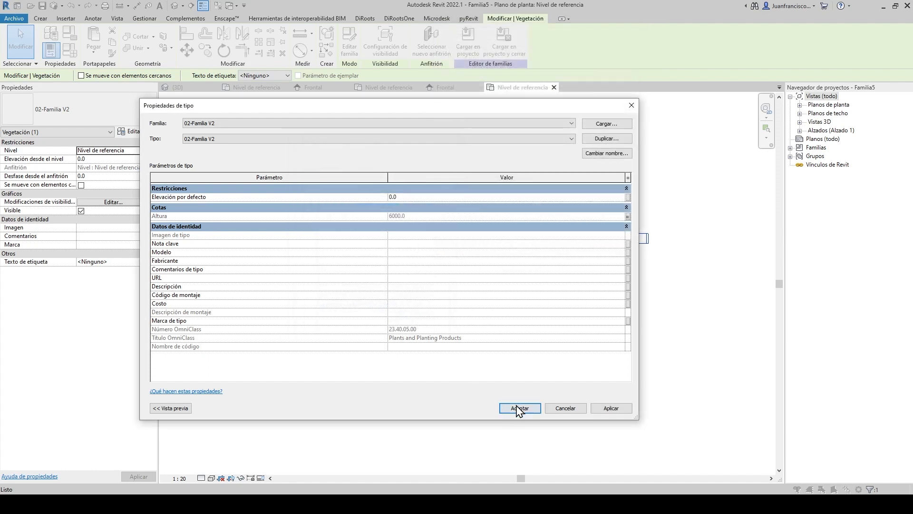
{"action": "left_click", "coordinate": [519, 409]}
- Save the generic model family to the Escritorio folder as 03-Familia V3.rfa
{"action": "left_click", "coordinate": [14, 18]}
{"action": "mouse_move", "coordinate": [47, 144]}
{"action": "left_click", "coordinate": [106, 133]}
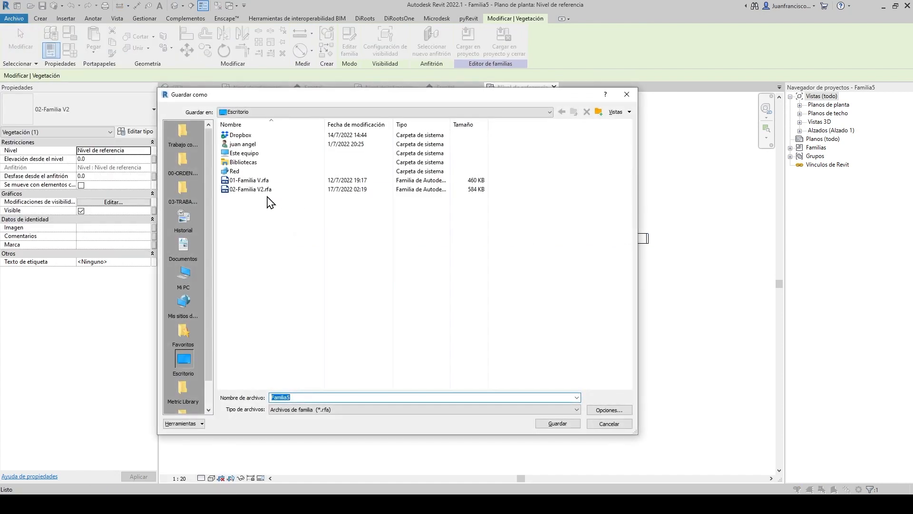
{"action": "left_click", "coordinate": [267, 189]}
{"action": "left_click", "coordinate": [302, 398]}
{"action": "left_click", "coordinate": [303, 397]}
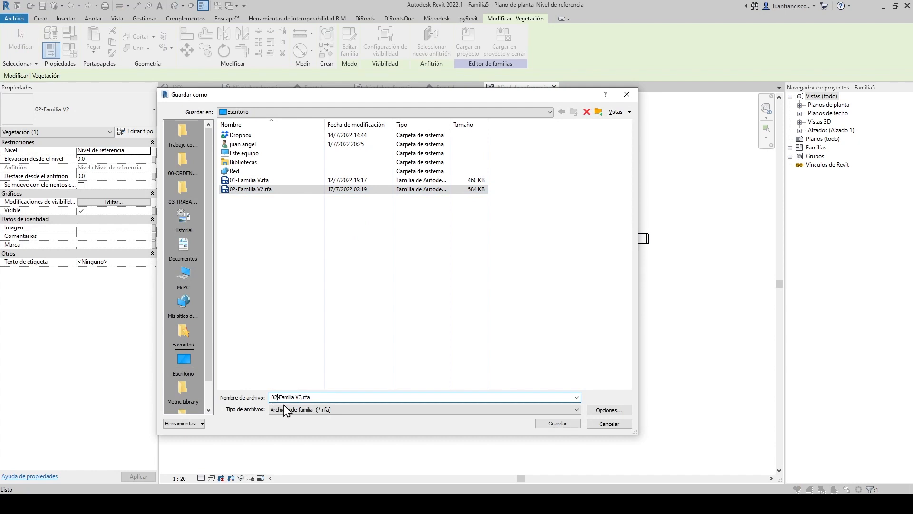
{"action": "key", "text": "BackSpace"}
{"action": "type", "text": "3"}
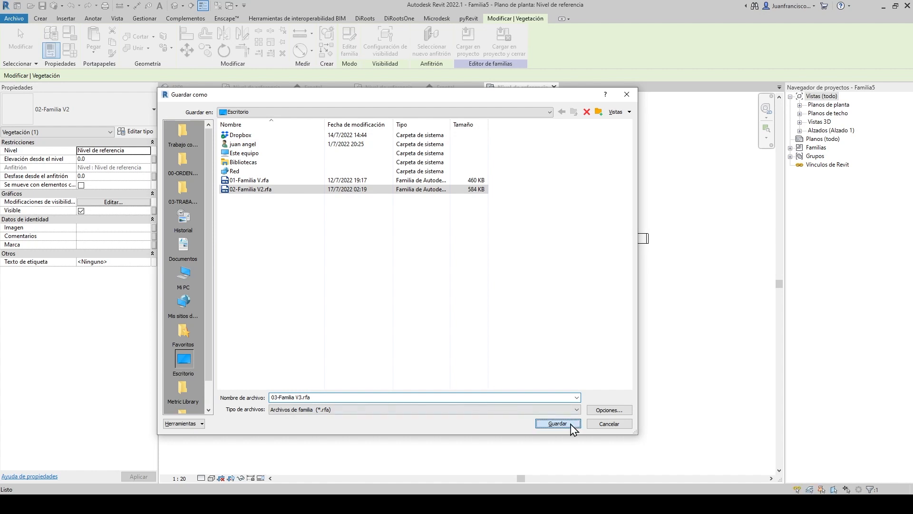
{"action": "left_click", "coordinate": [571, 425]}
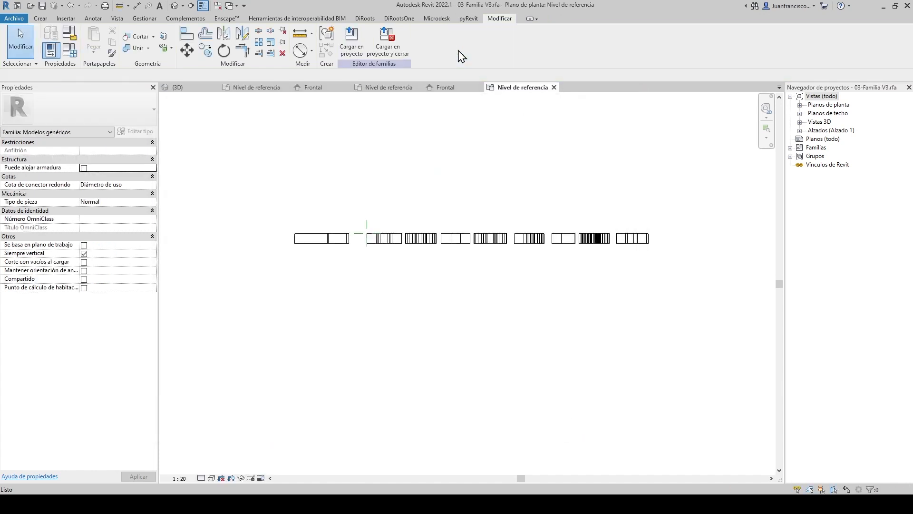
- Load 03-Familia V3 into the AUTODESK_P03T project and place one in the empty area behind the existing models
{"action": "left_click", "coordinate": [352, 40]}
{"action": "left_click", "coordinate": [400, 218]}
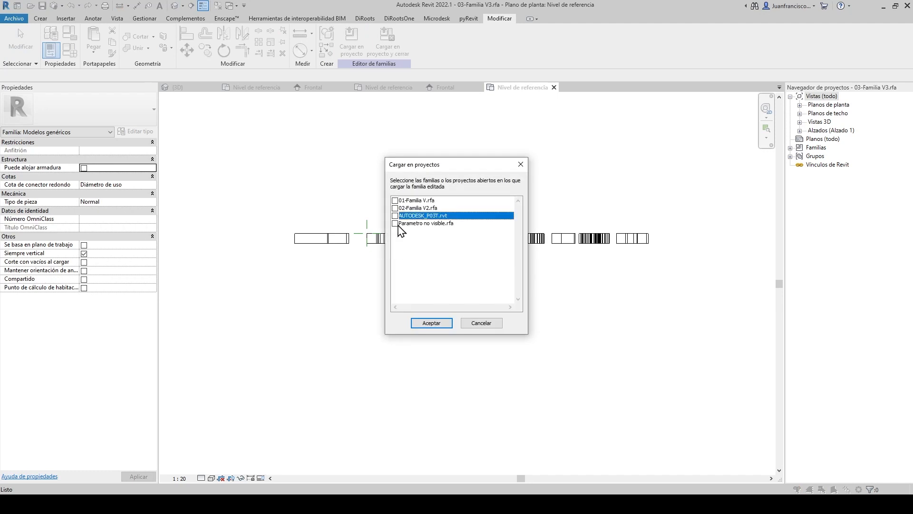
{"action": "left_click", "coordinate": [431, 322]}
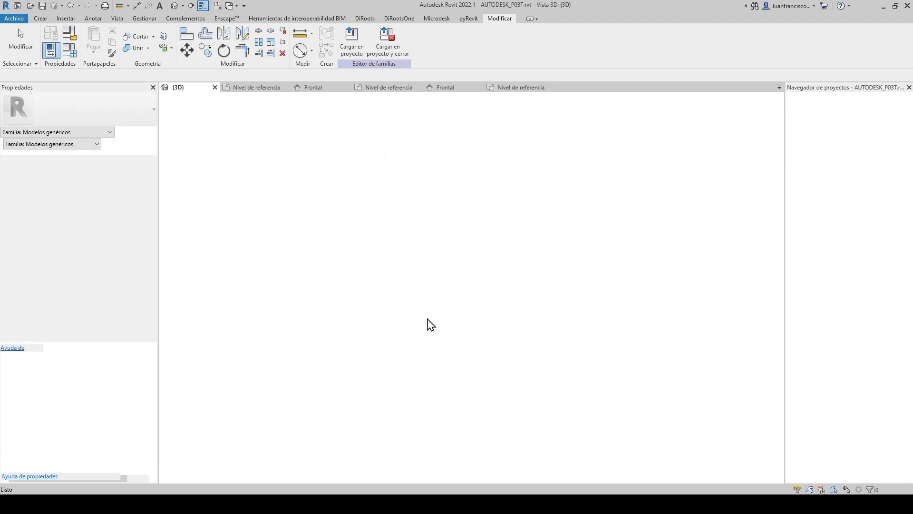
{"action": "scroll", "coordinate": [427, 317], "scroll_direction": "down", "scroll_amount": 8}
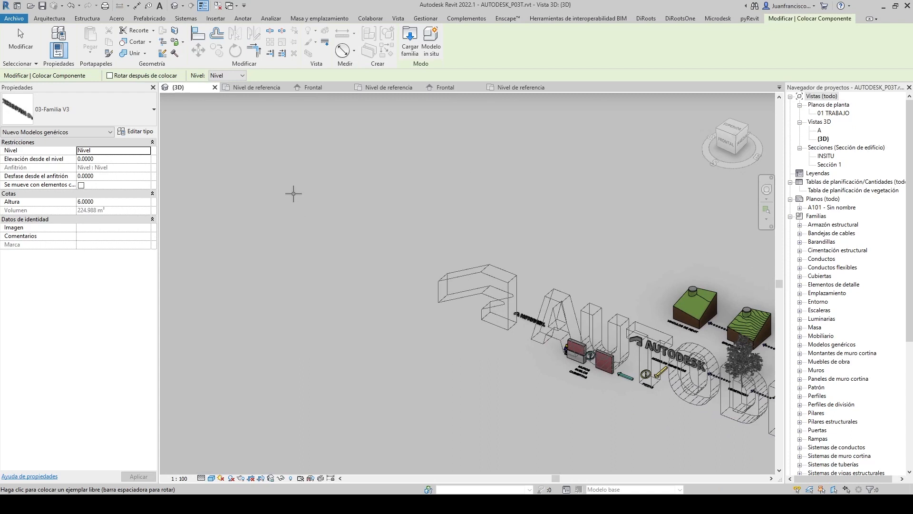
{"action": "left_click", "coordinate": [248, 162]}
{"action": "key", "text": "Escape"}
- Set the Altura of the placed 03-Familia V3 lettering to 1
{"action": "left_click", "coordinate": [294, 175]}
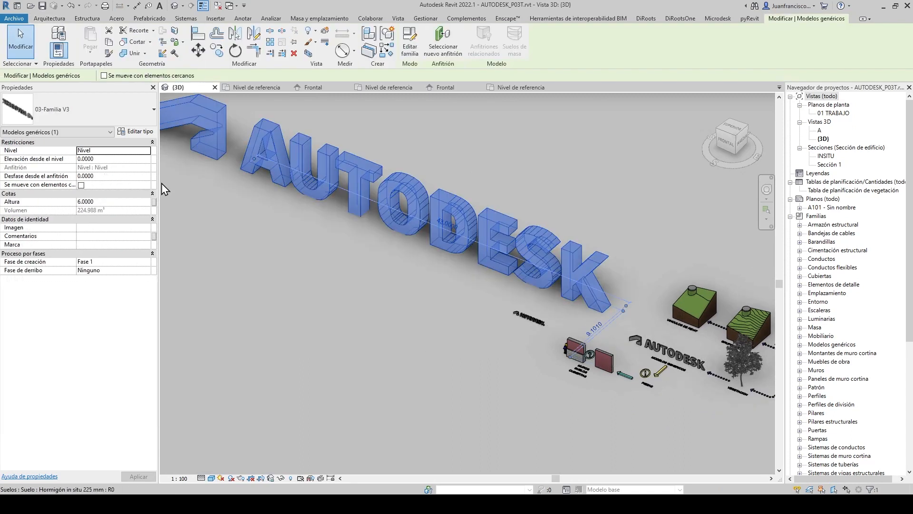
{"action": "left_click", "coordinate": [125, 202]}
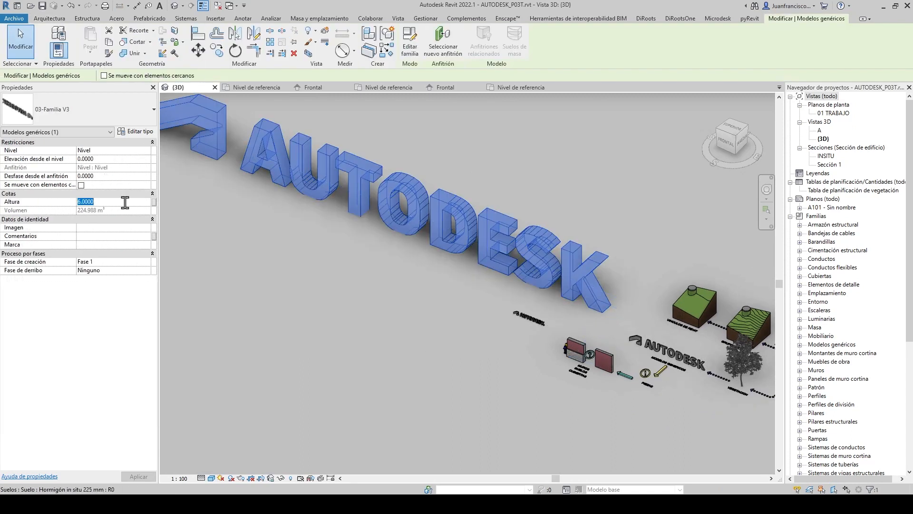
{"action": "type", "text": "1"}
{"action": "key", "text": "Escape"}
{"action": "scroll", "coordinate": [290, 171], "scroll_direction": "up", "scroll_amount": 4}
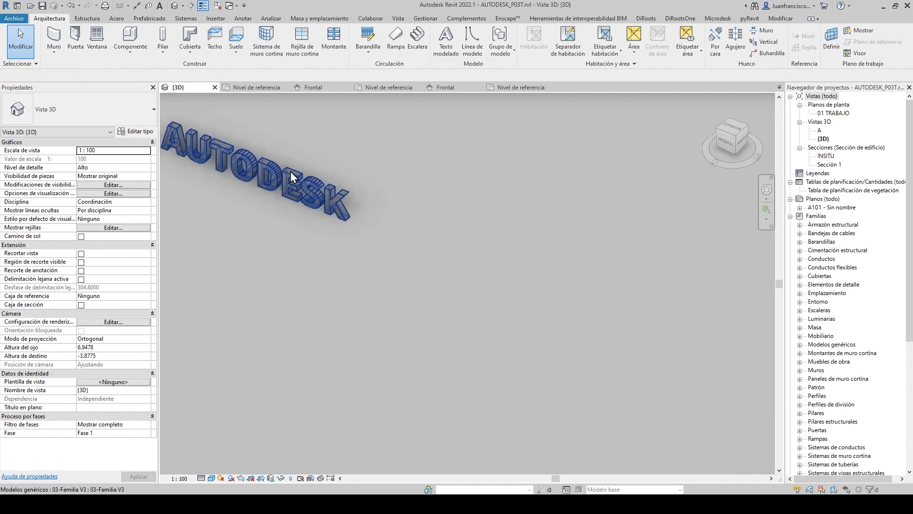
{"action": "left_click", "coordinate": [324, 202]}
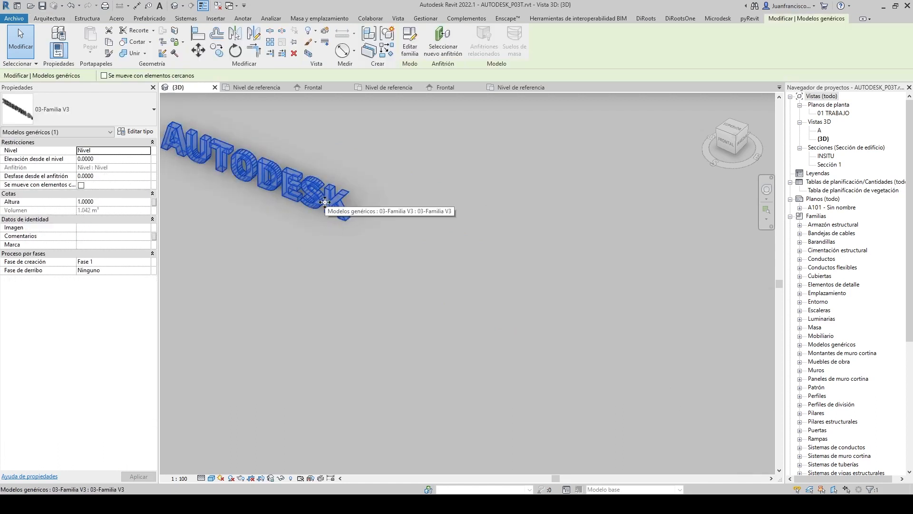
{"action": "scroll", "coordinate": [325, 203], "scroll_direction": "down", "scroll_amount": 3}
{"action": "key", "text": "Escape"}
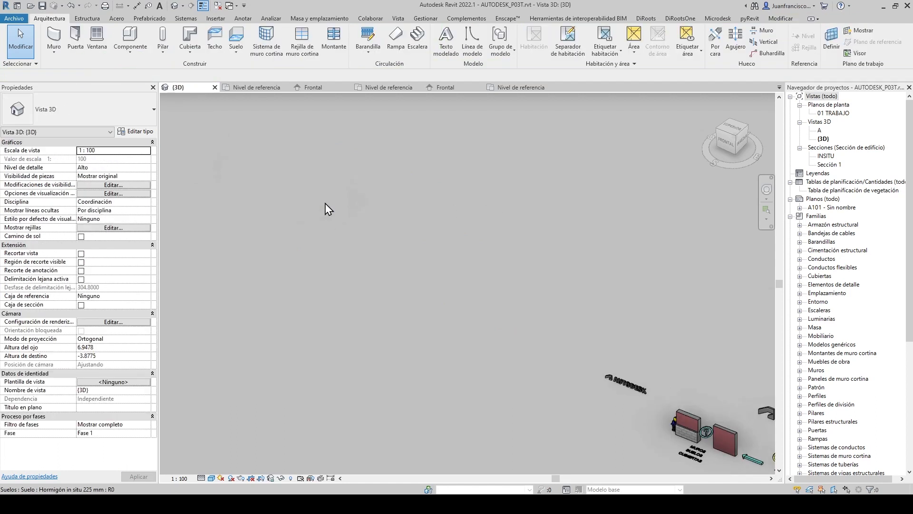
- Create parts from the generic model AUTODESK lettering beside the MODELOS GENERICOS label and exclude the logo symbol's part
{"action": "middle_click_drag", "start_coordinate": [397, 275], "coordinate": [146, 125]}
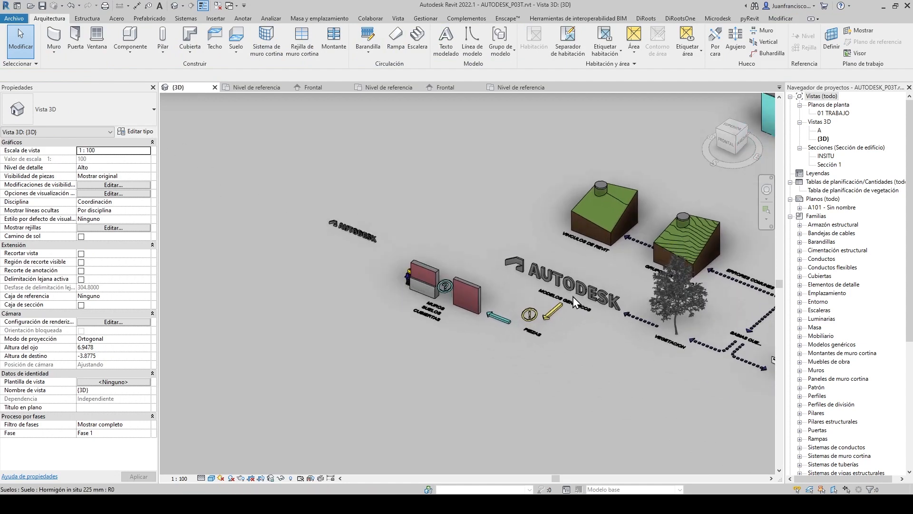
{"action": "scroll", "coordinate": [579, 258], "scroll_direction": "up", "scroll_amount": 4}
{"action": "middle_click_drag", "start_coordinate": [579, 258], "coordinate": [455, 200]}
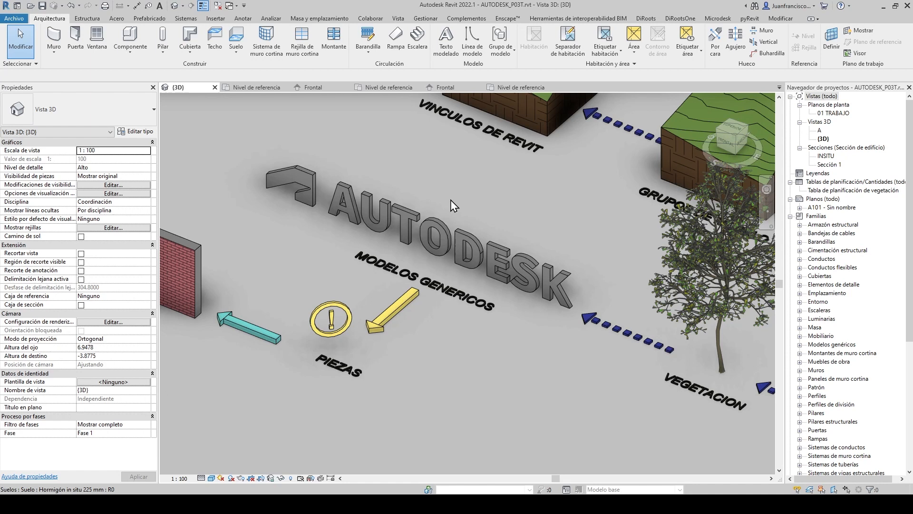
{"action": "scroll", "coordinate": [400, 191], "scroll_direction": "up", "scroll_amount": 2}
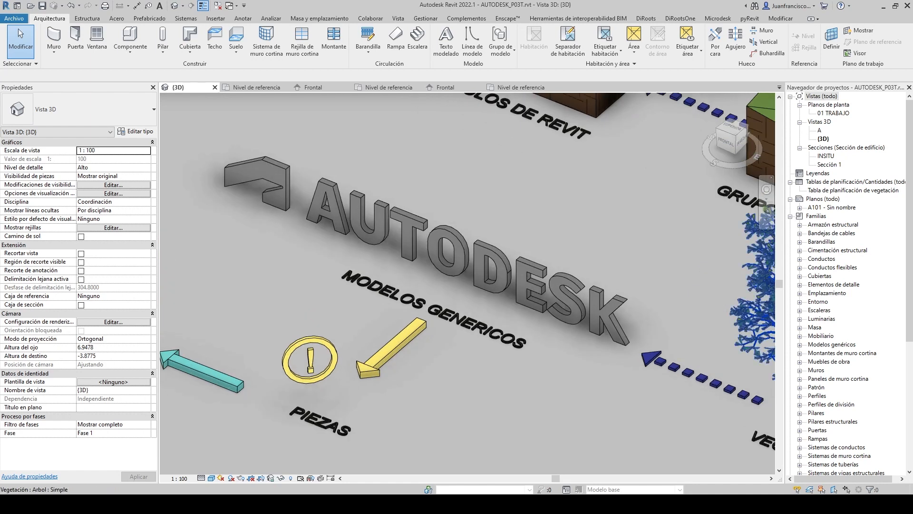
{"action": "left_click", "coordinate": [469, 244]}
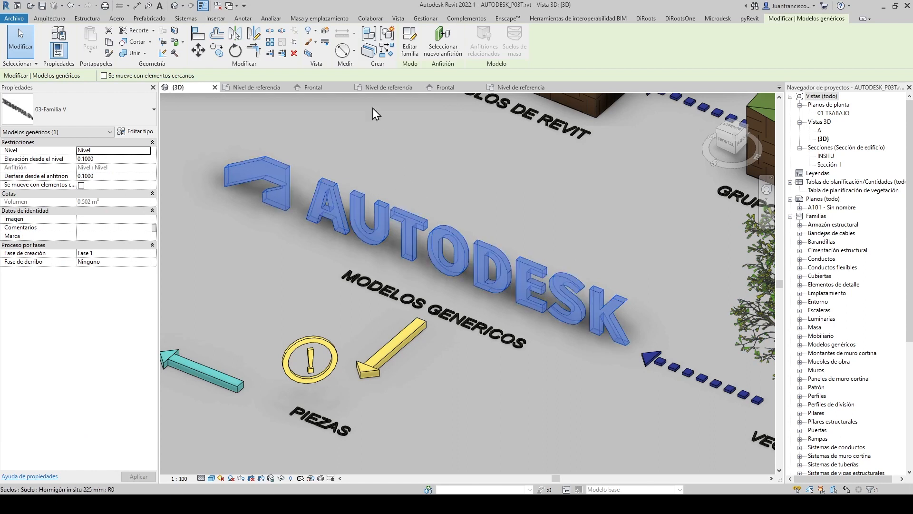
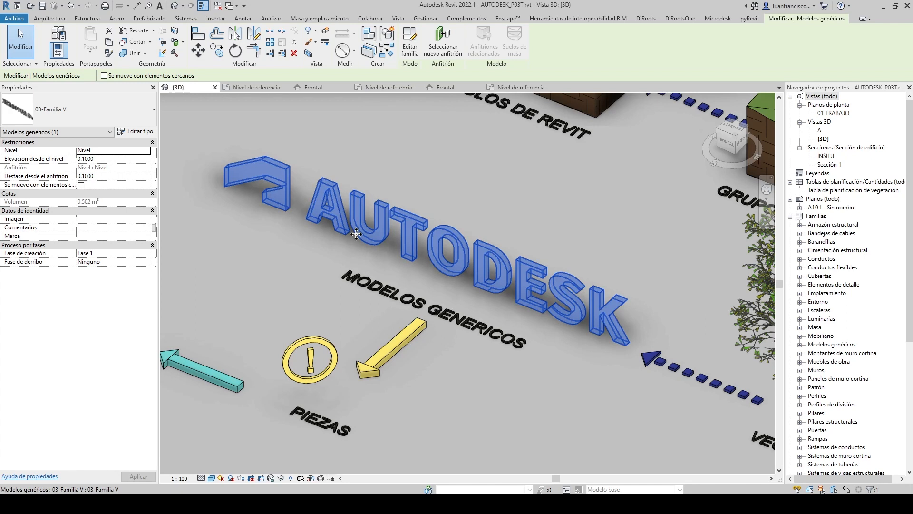
{"action": "left_click", "coordinate": [368, 50]}
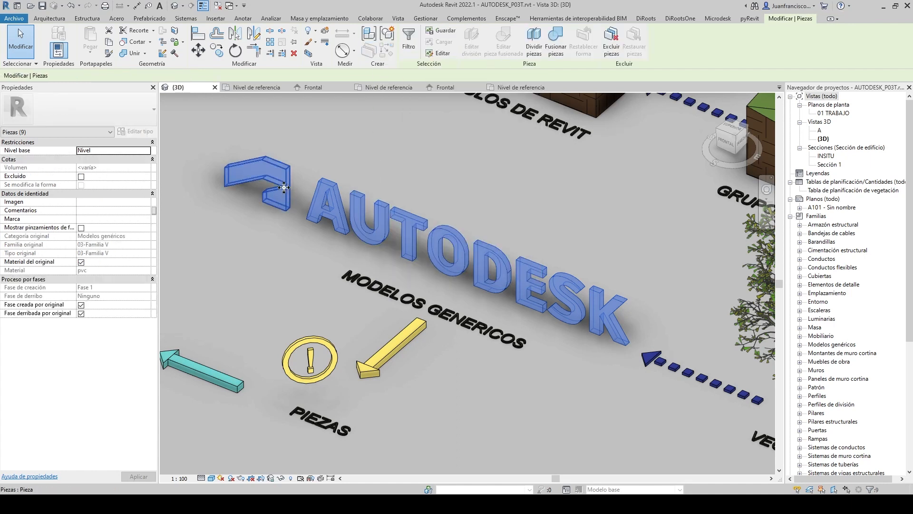
{"action": "left_click", "coordinate": [288, 167]}
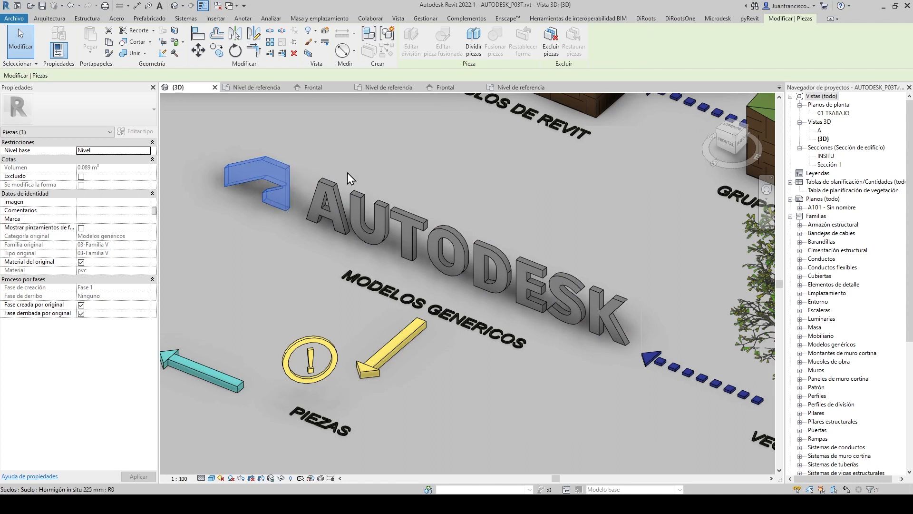
{"action": "left_click", "coordinate": [551, 57]}
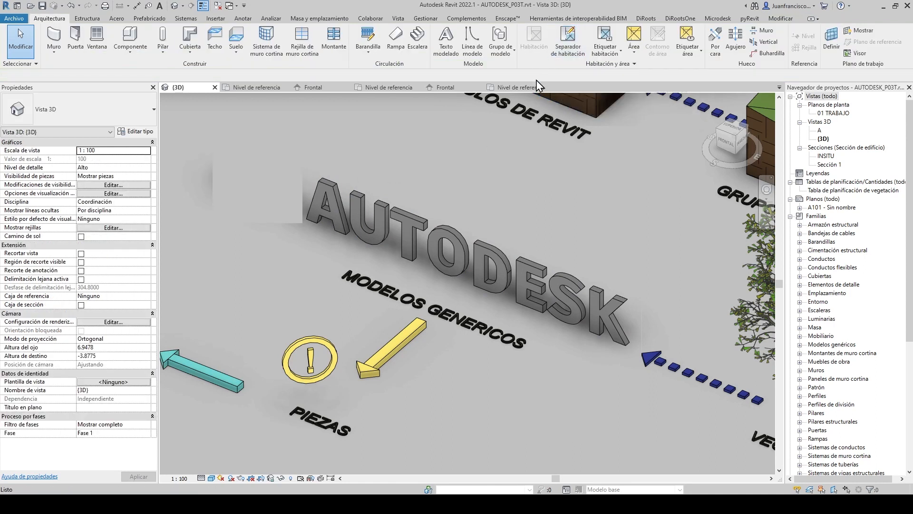
- Enable the shape grips on the letter A part and pull its front face outward to deepen the letter
{"action": "left_click", "coordinate": [329, 204]}
{"action": "scroll", "coordinate": [329, 195], "scroll_direction": "up", "scroll_amount": 3}
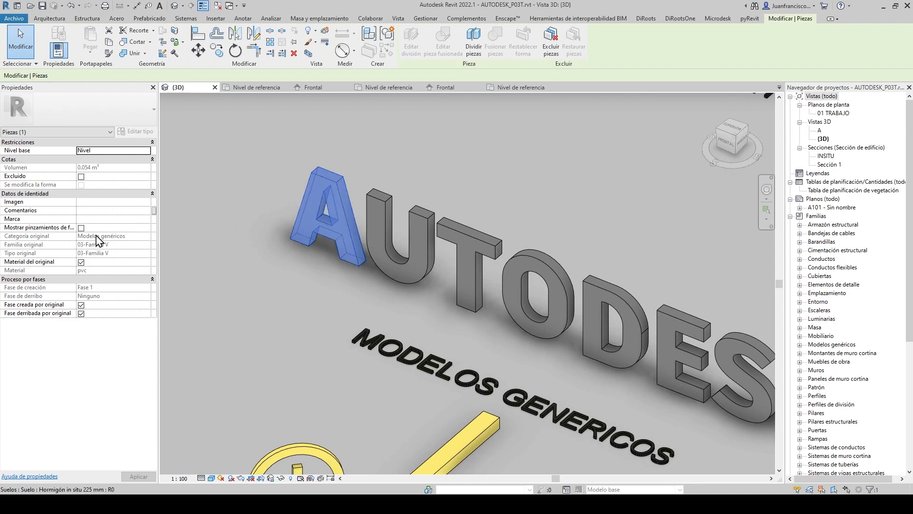
{"action": "left_click", "coordinate": [81, 228]}
{"action": "scroll", "coordinate": [290, 214], "scroll_direction": "up", "scroll_amount": 2}
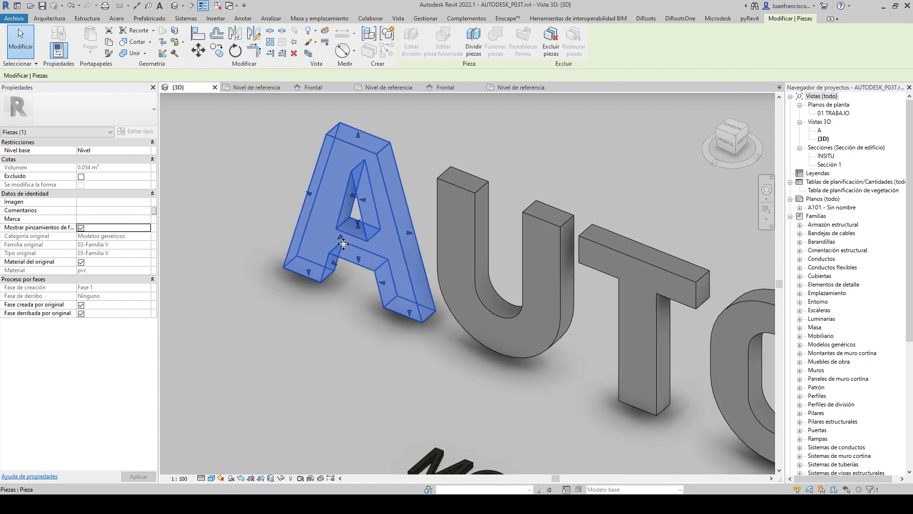
{"action": "left_click_drag", "start_coordinate": [341, 241], "coordinate": [248, 314]}
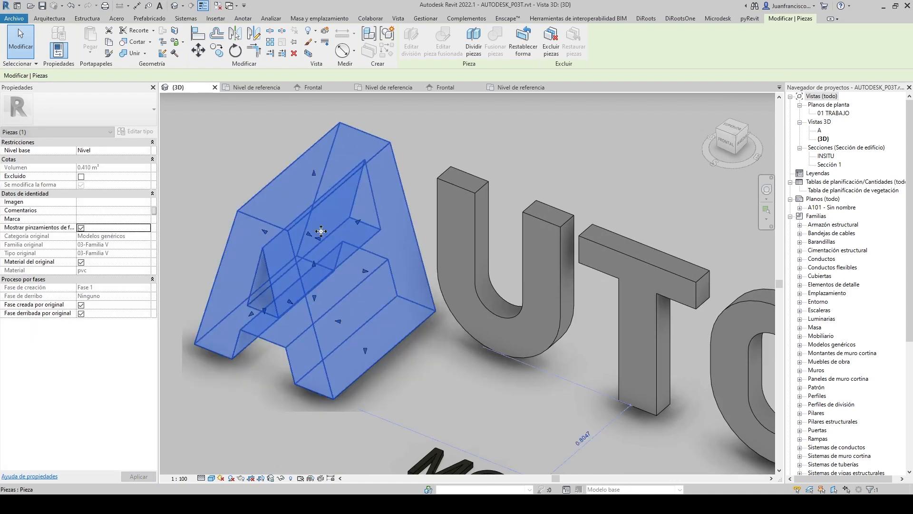
{"action": "scroll", "coordinate": [327, 176], "scroll_direction": "down", "scroll_amount": 2}
{"action": "key", "text": "Escape"}
{"action": "scroll", "coordinate": [376, 222], "scroll_direction": "down", "scroll_amount": 3}
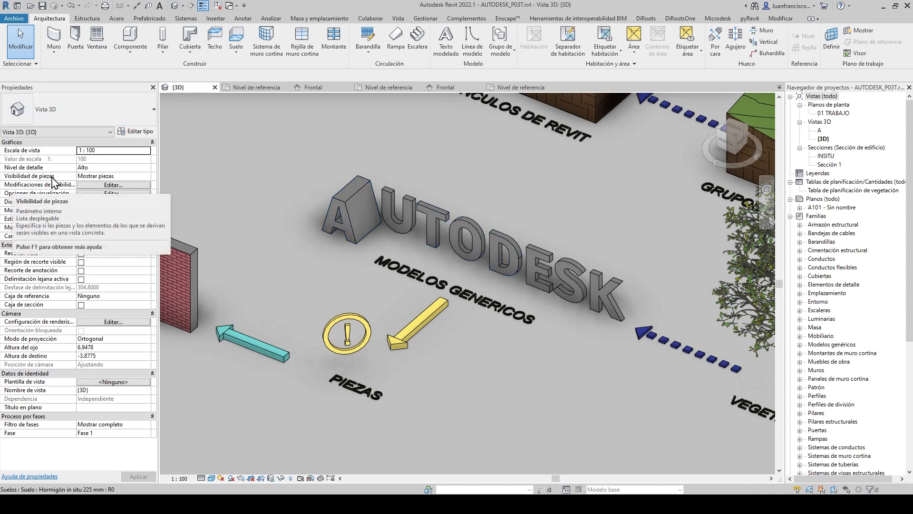
- With Visibilidad de piezas set to Mostrar original, move the lettering away from its label, and return the view to Mostrar piezas
{"action": "left_click", "coordinate": [147, 178]}
{"action": "left_click", "coordinate": [147, 177]}
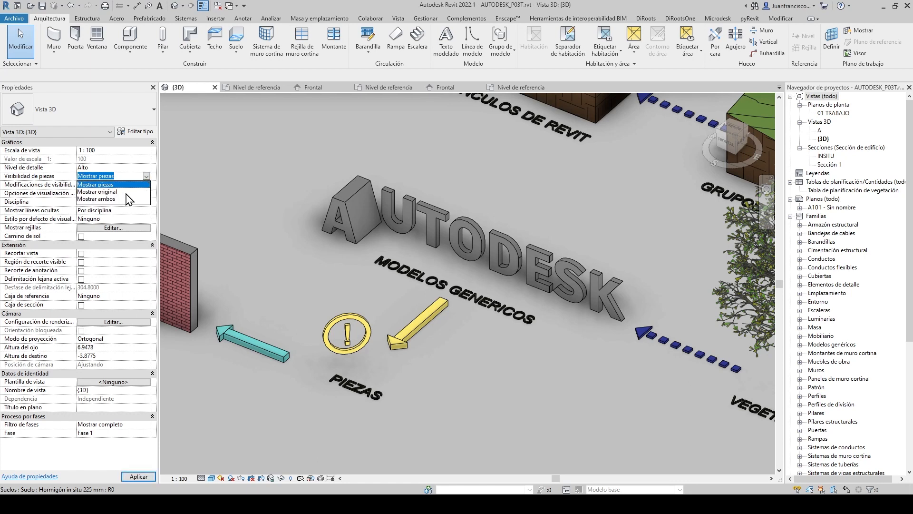
{"action": "left_click", "coordinate": [118, 194]}
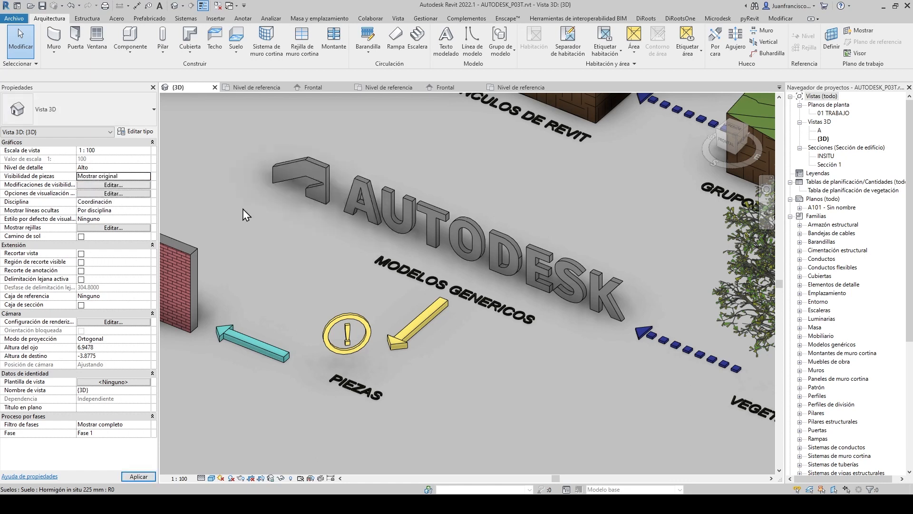
{"action": "left_click", "coordinate": [379, 199]}
{"action": "left_click_drag", "start_coordinate": [408, 208], "coordinate": [342, 169]}
{"action": "key", "text": "Escape"}
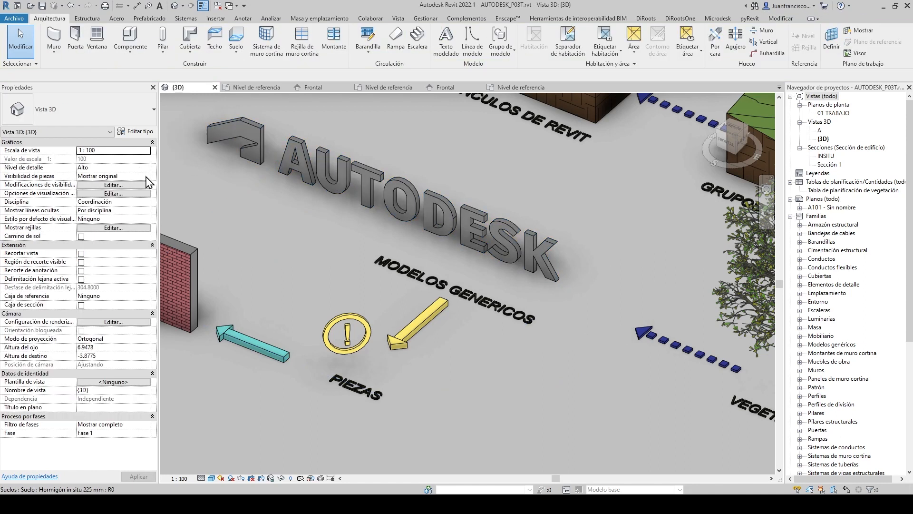
{"action": "left_click", "coordinate": [147, 176]}
{"action": "left_click", "coordinate": [95, 184]}
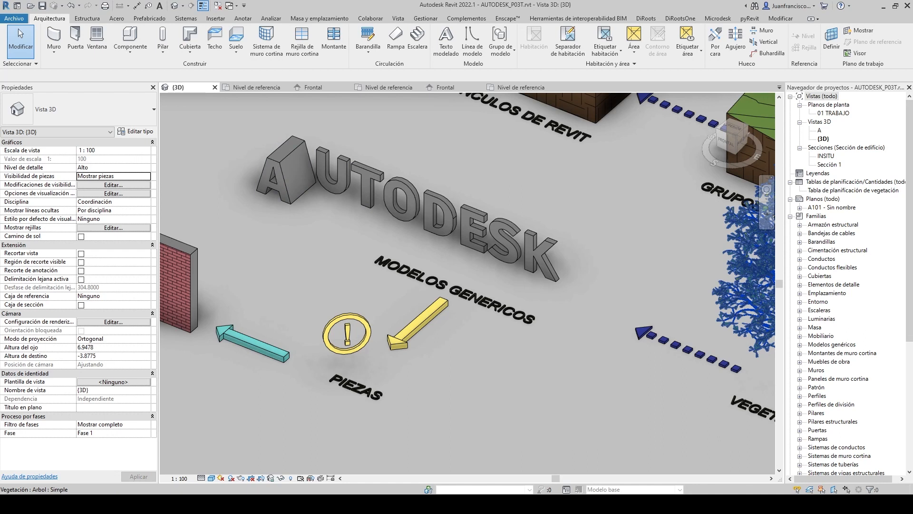
- Create parts from the CW 102-50-100p brick wall beside the question mark sign
{"action": "middle_click_drag", "start_coordinate": [370, 247], "coordinate": [549, 252]}
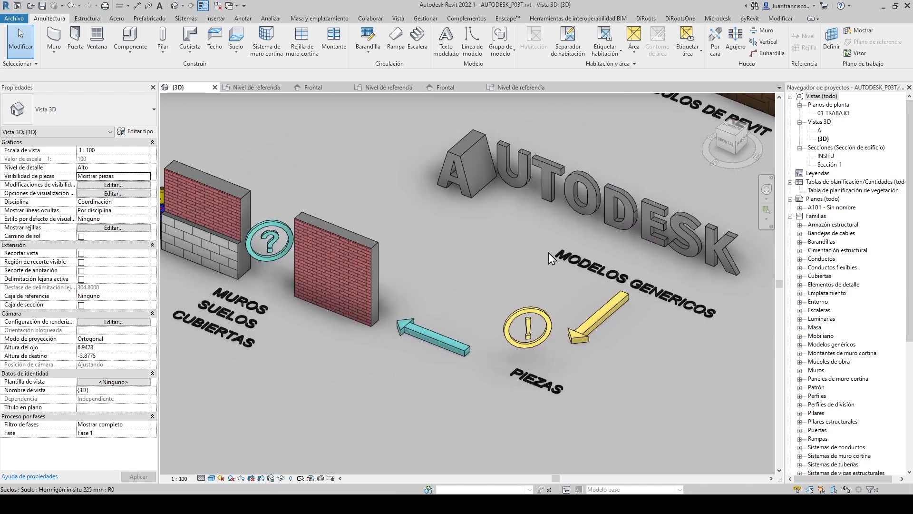
{"action": "middle_click_drag", "start_coordinate": [452, 275], "coordinate": [492, 275]}
{"action": "middle_click_drag", "start_coordinate": [377, 281], "coordinate": [410, 281]}
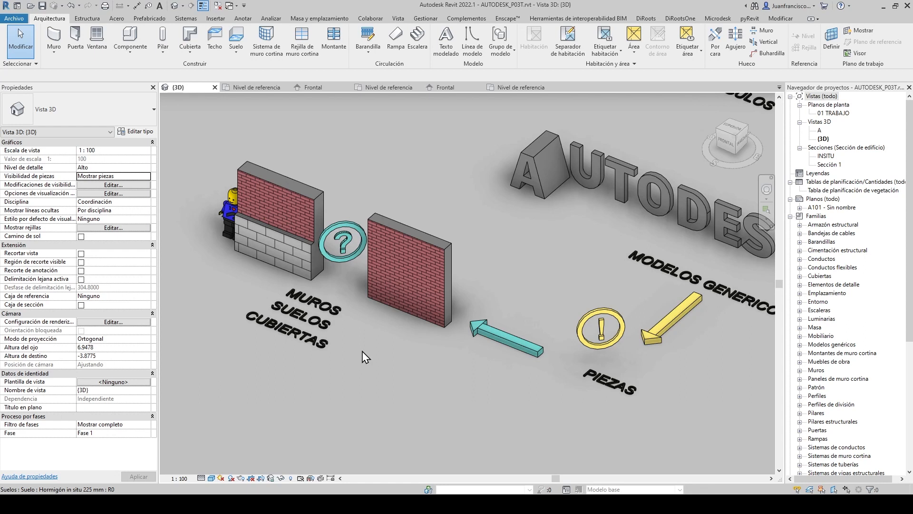
{"action": "left_click", "coordinate": [426, 279]}
{"action": "scroll", "coordinate": [427, 279], "scroll_direction": "up", "scroll_amount": 3}
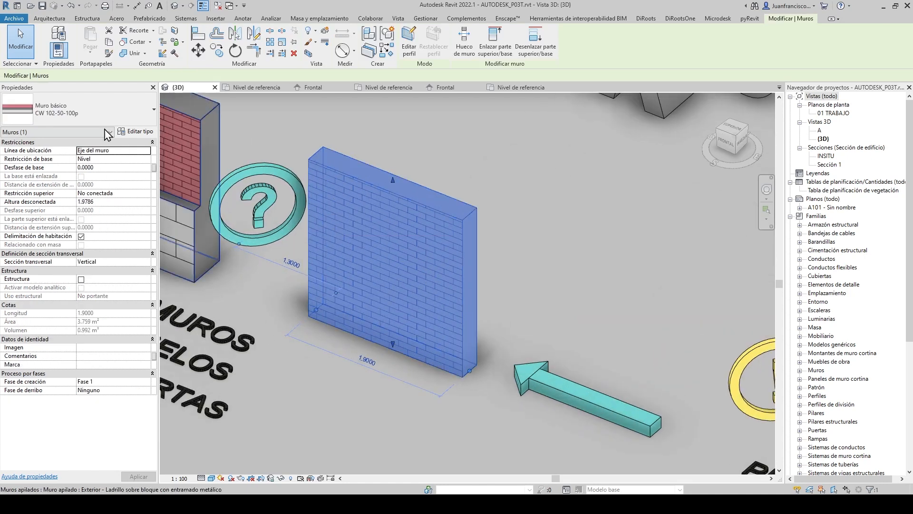
{"action": "left_click", "coordinate": [368, 52]}
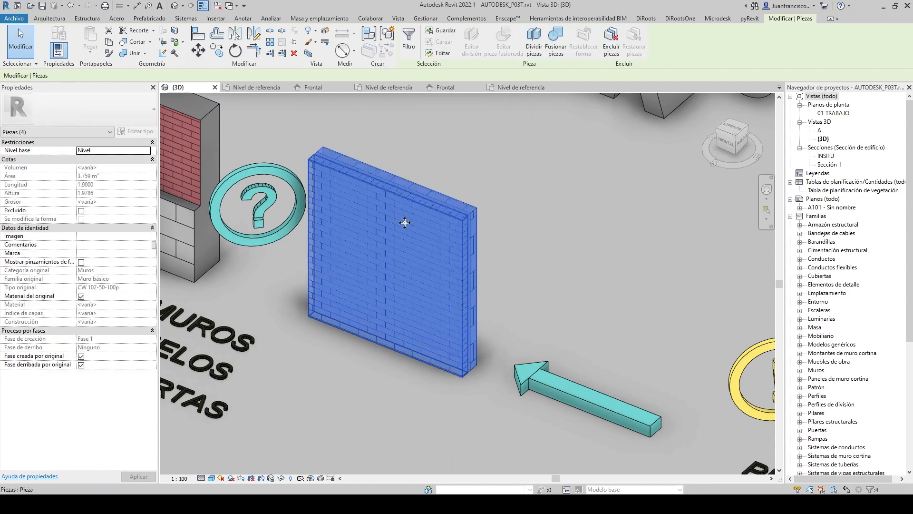
{"action": "scroll", "coordinate": [404, 223], "scroll_direction": "up", "scroll_amount": 2}
{"action": "key", "text": "Escape"}
- Enable the shape grips on the wall's brick layer part and lower its upper edge to a height of about 1.36
{"action": "left_click", "coordinate": [370, 213]}
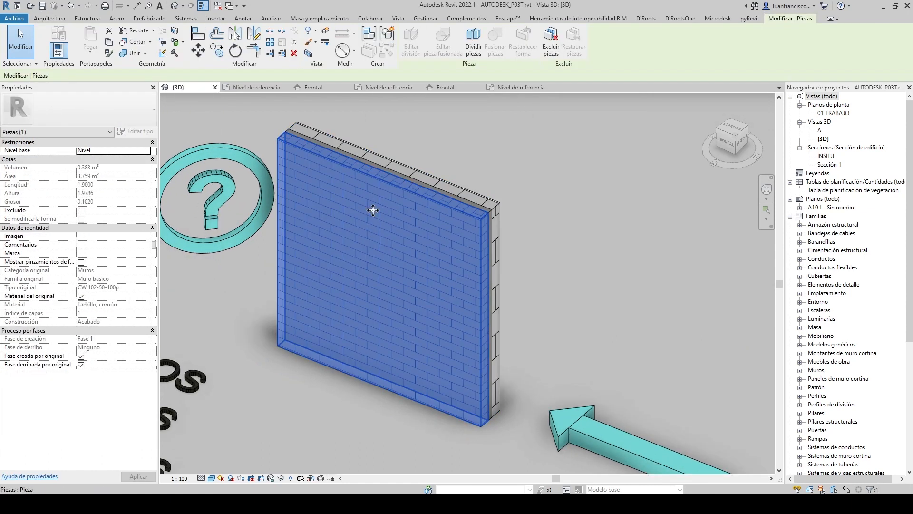
{"action": "middle_click_drag", "start_coordinate": [373, 210], "coordinate": [353, 206], "text": "shift"}
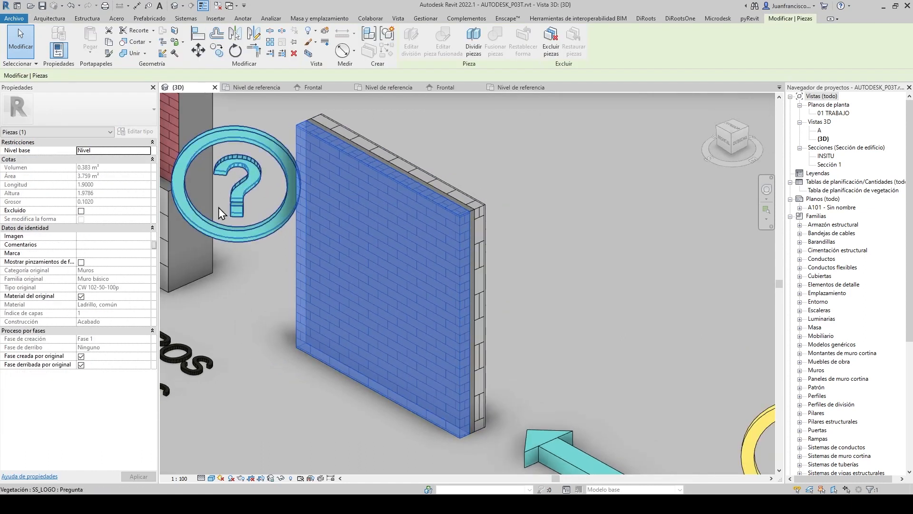
{"action": "left_click", "coordinate": [81, 262]}
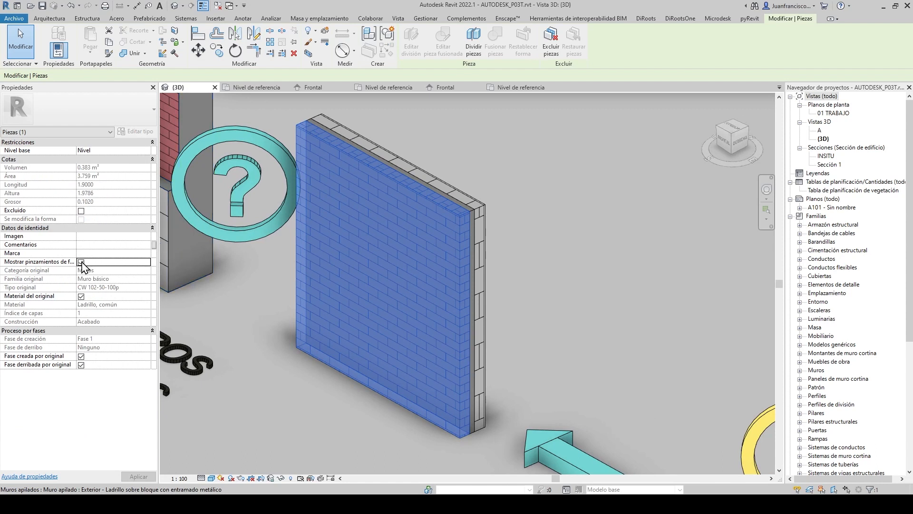
{"action": "left_click_drag", "start_coordinate": [384, 165], "coordinate": [384, 233]}
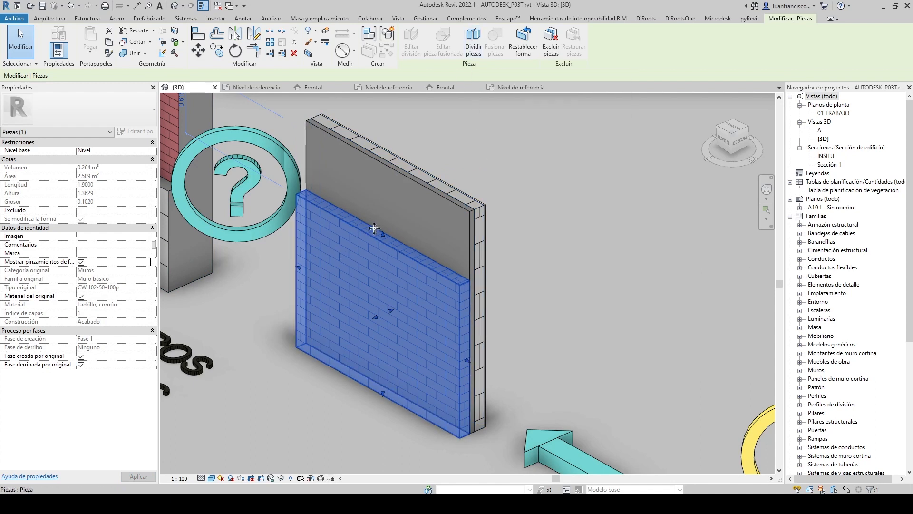
{"action": "middle_click_drag", "start_coordinate": [363, 241], "coordinate": [407, 287], "text": "shift"}
{"action": "key", "text": "Escape"}
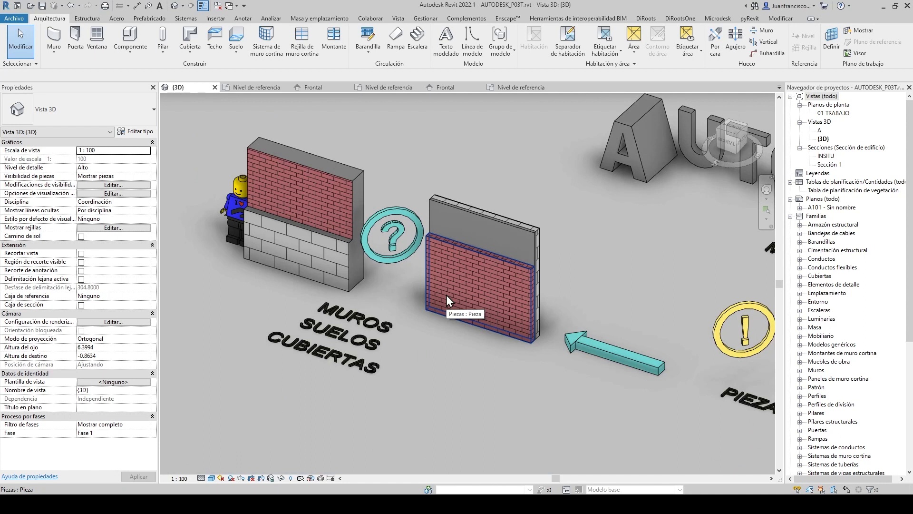
- Create parts from only the upper brick wall inside the stacked wall behind the MUROS SUELOS CUBIERTAS label
{"action": "left_click", "coordinate": [336, 199]}
{"action": "scroll", "coordinate": [335, 199], "scroll_direction": "up", "scroll_amount": 1}
{"action": "scroll", "coordinate": [336, 199], "scroll_direction": "up", "scroll_amount": 1}
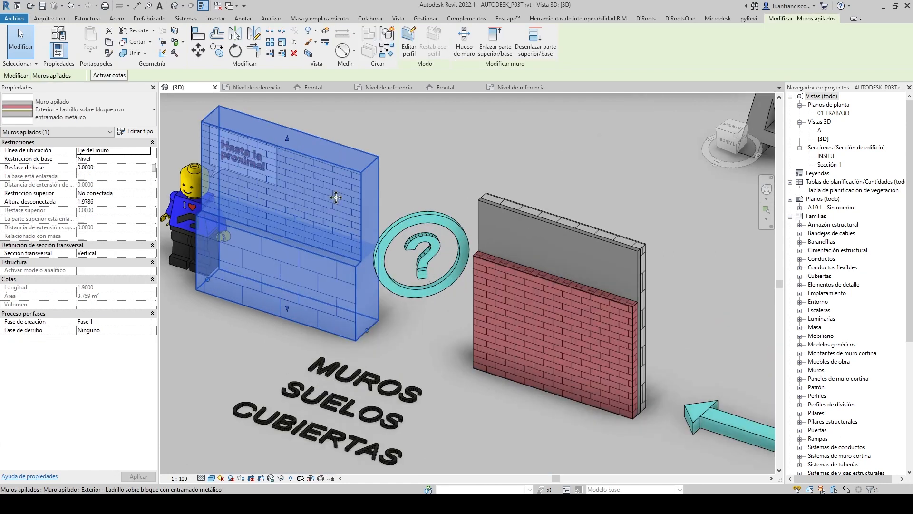
{"action": "left_click", "coordinate": [405, 194]}
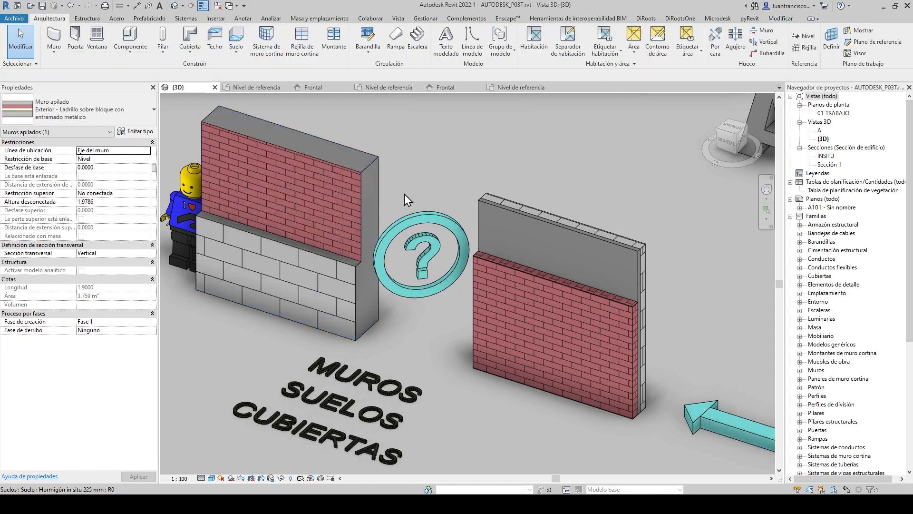
{"action": "key", "text": "Tab"}
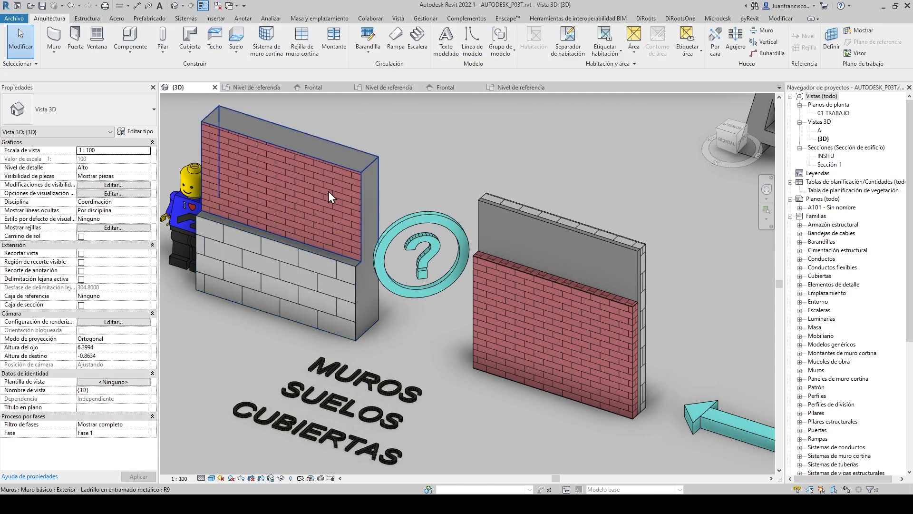
{"action": "left_click", "coordinate": [328, 191]}
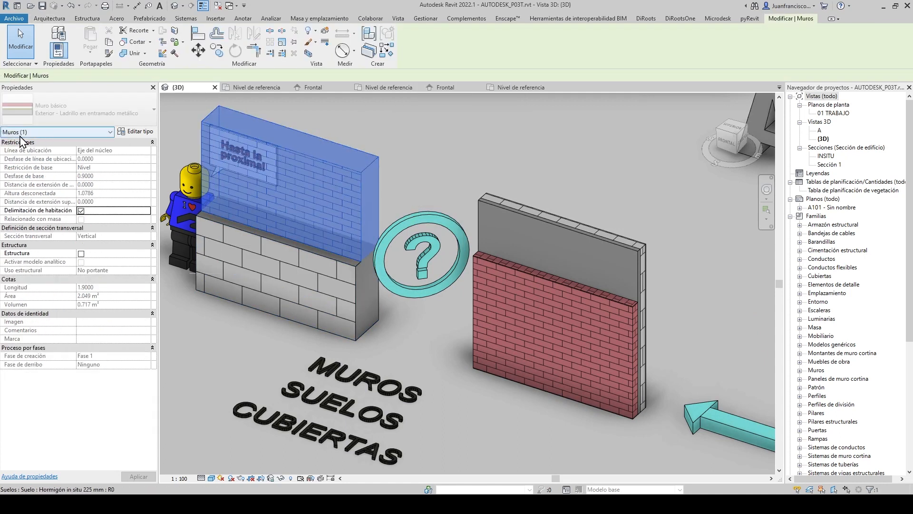
{"action": "left_click", "coordinate": [369, 50]}
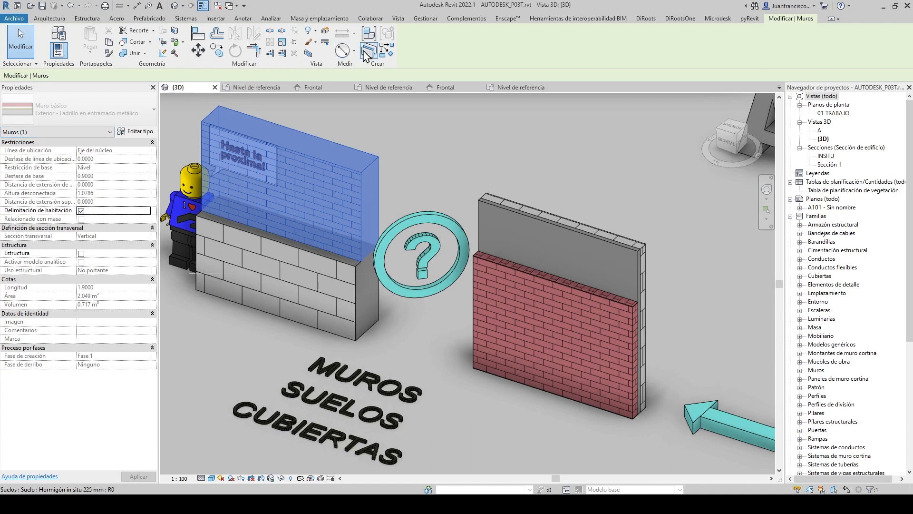
- Examine how the stacked wall's lower block portion and its upper brick layer part can each be selected
{"action": "left_click", "coordinate": [326, 282]}
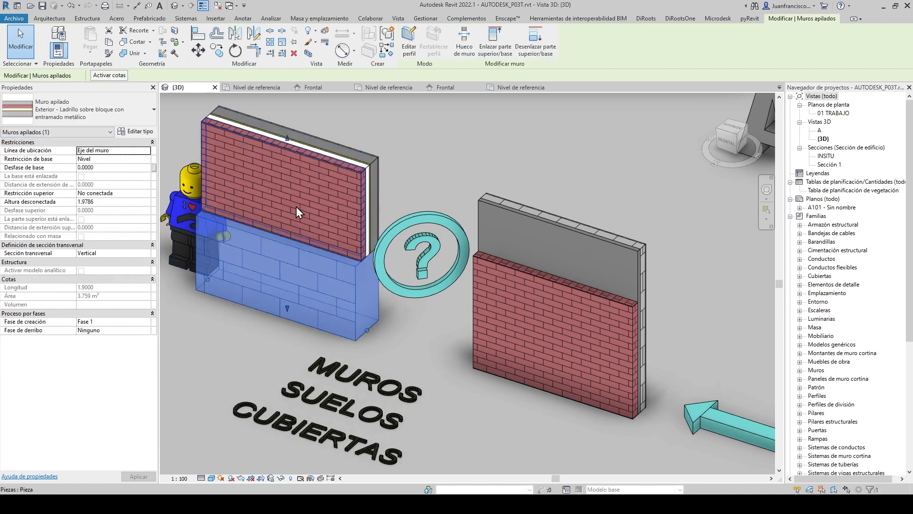
{"action": "key", "text": "Escape"}
{"action": "key", "text": "Tab"}
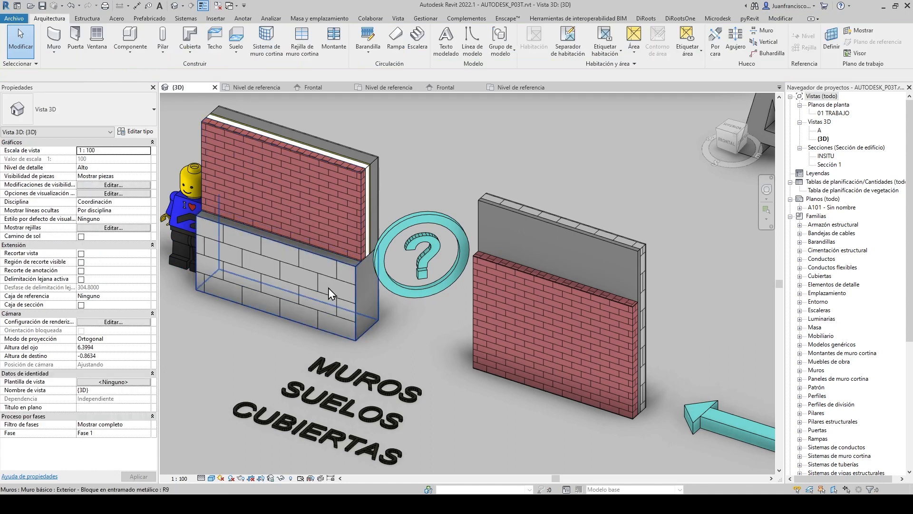
{"action": "left_click", "coordinate": [327, 172]}
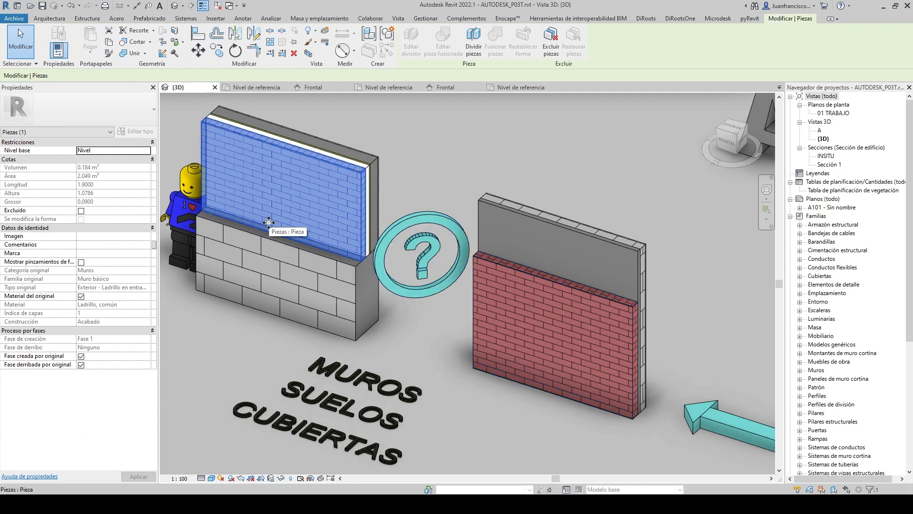
{"action": "scroll", "coordinate": [278, 222], "scroll_direction": "down", "scroll_amount": 3}
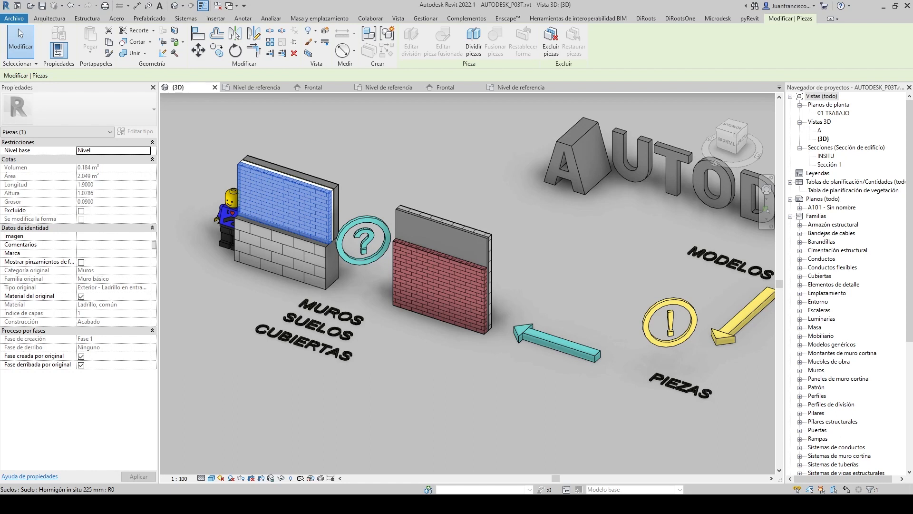
- Move the Entorno EE Saludos figure out of the stacked wall to stand in front of it with its sign exposed
{"action": "scroll", "coordinate": [231, 212], "scroll_direction": "up", "scroll_amount": 3}
{"action": "left_click", "coordinate": [230, 212]}
{"action": "left_click_drag", "start_coordinate": [230, 212], "coordinate": [210, 286]}
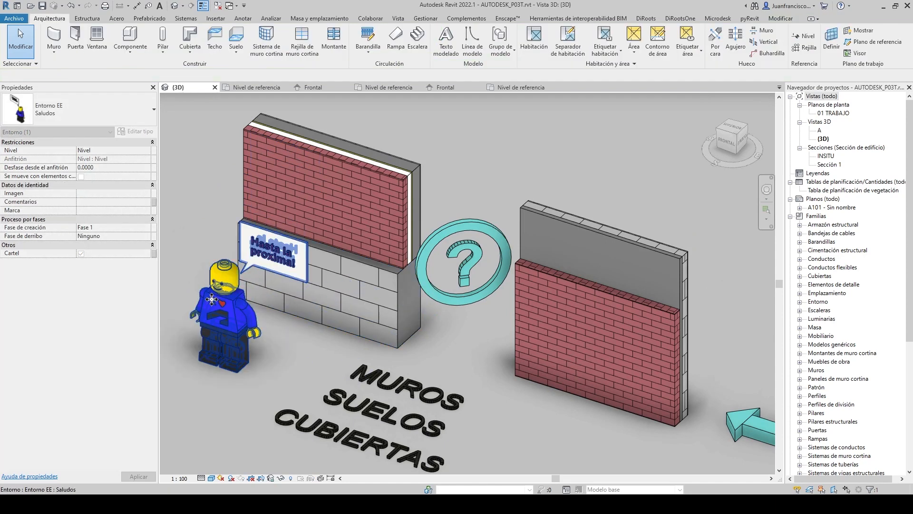
{"action": "scroll", "coordinate": [184, 278], "scroll_direction": "up", "scroll_amount": 4}
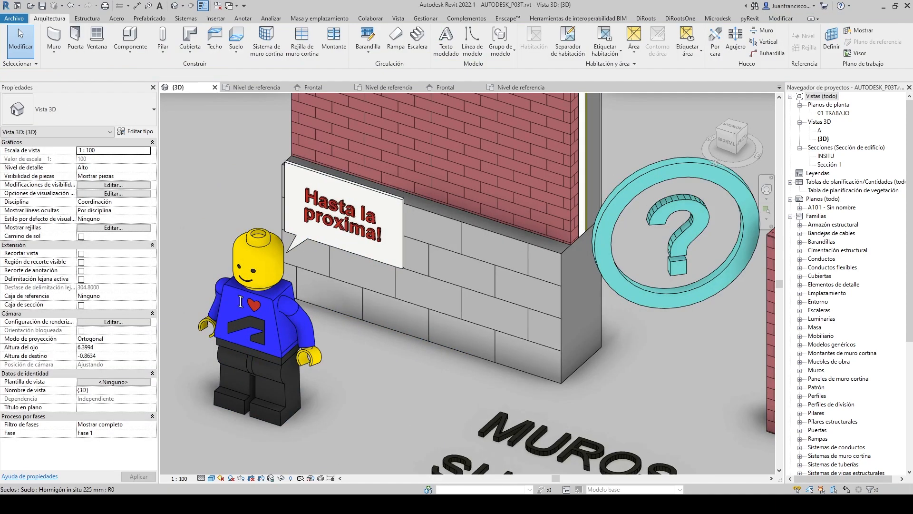